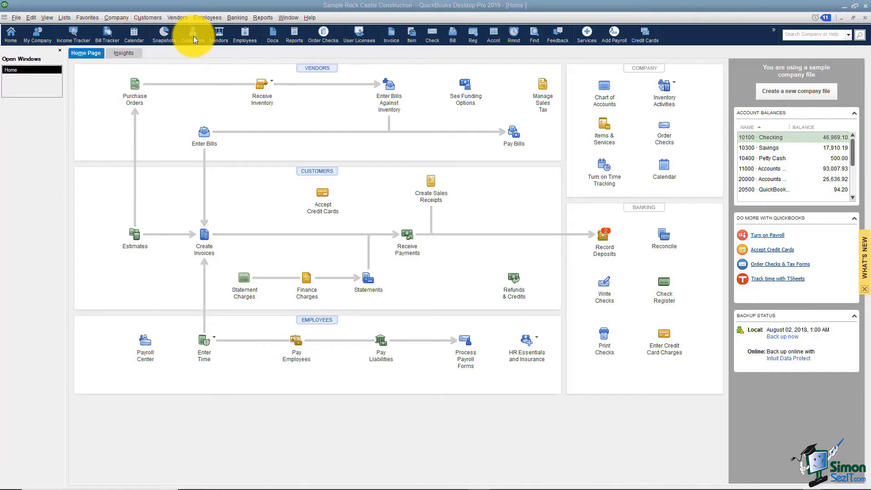
Open the Customer Center from the Customers menu.
left_click(149, 19)
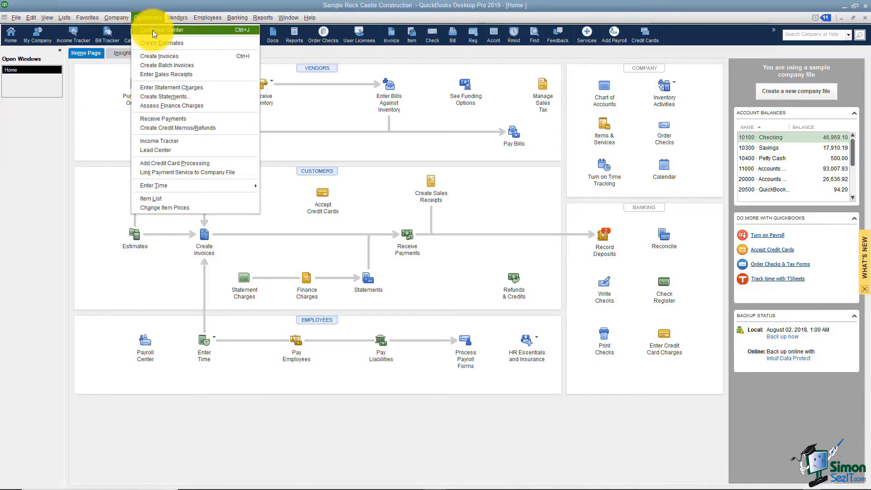
left_click(154, 32)
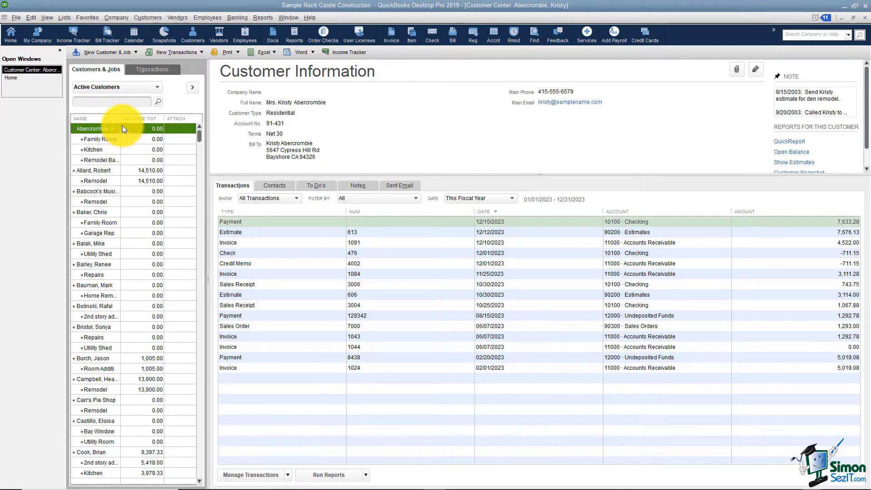
Widen the Name column, view the second customer's Remodel job, then open the first customer's attachments.
left_click_drag(119, 122, 144, 120)
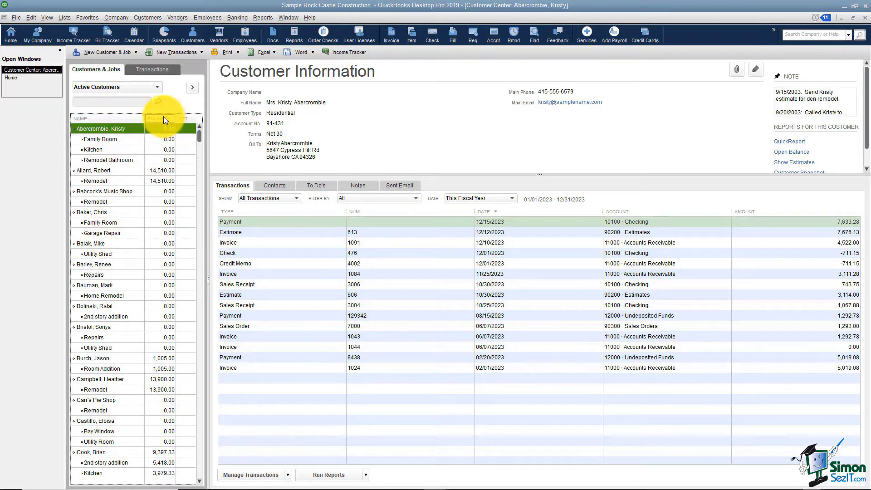
left_click(135, 171)
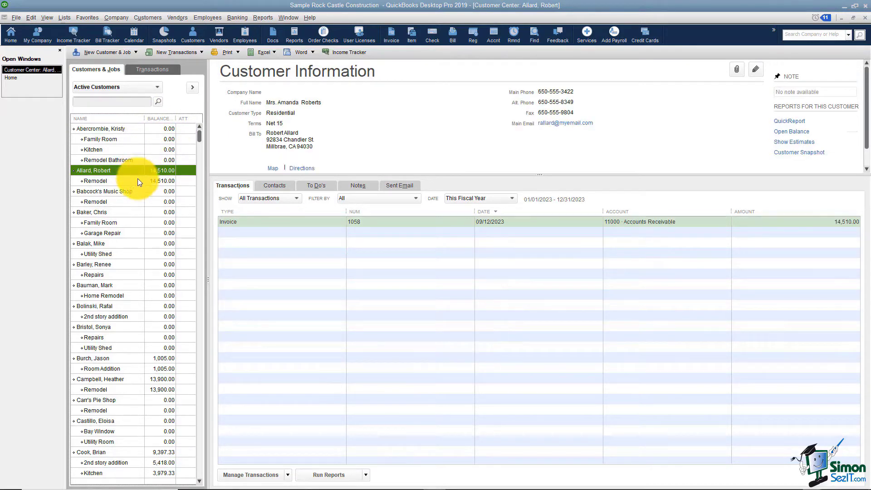
left_click(136, 181)
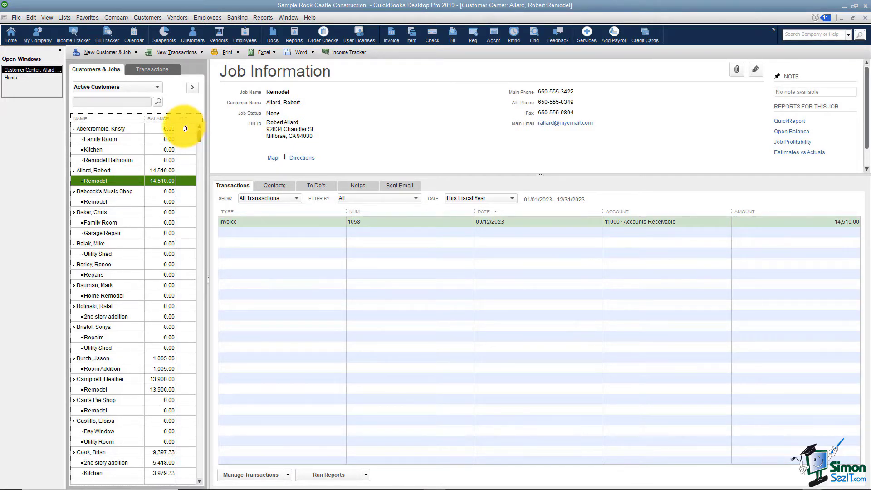
left_click(185, 129)
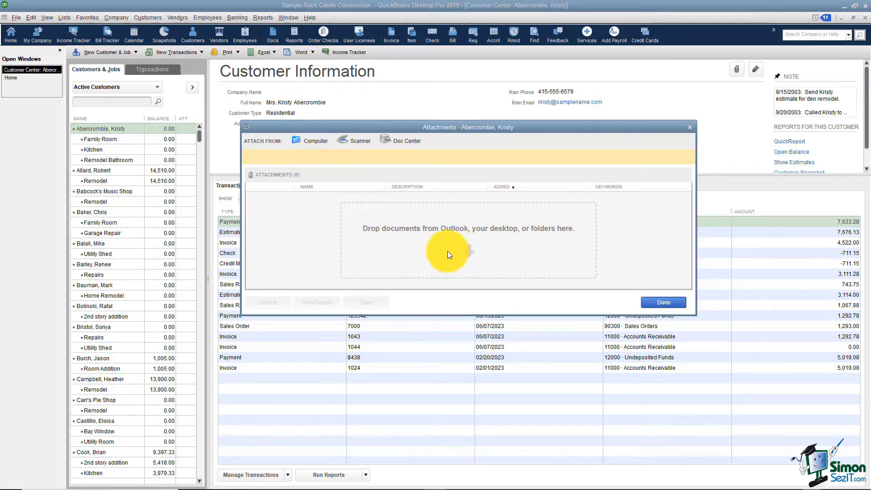
Close the empty Attachments window with Done.
left_click(652, 305)
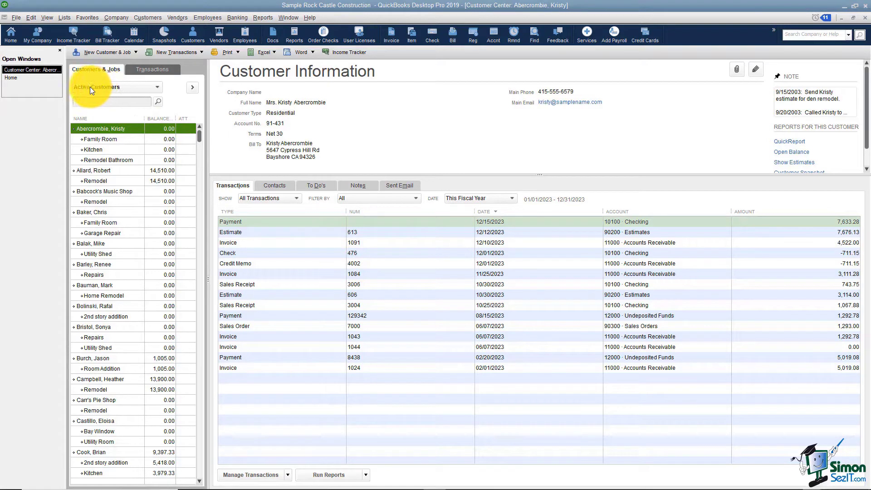
Filter the customer list to All Customers and select an inactive customer.
left_click(157, 88)
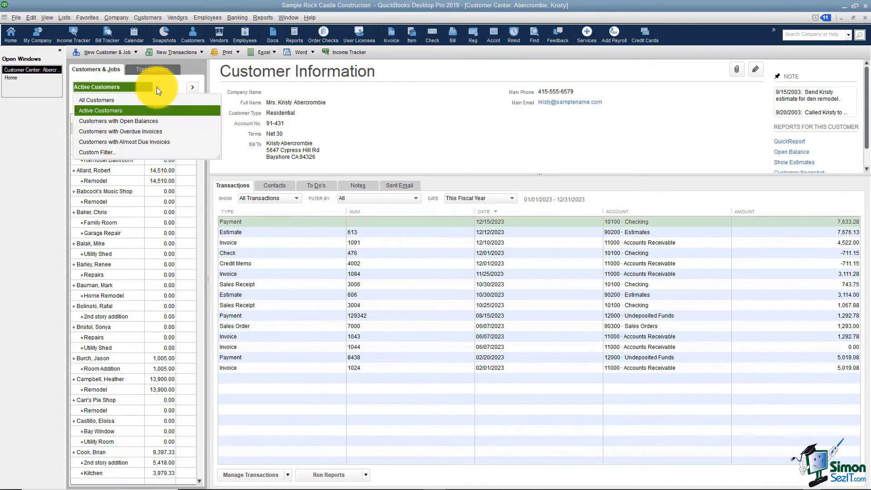
left_click(111, 100)
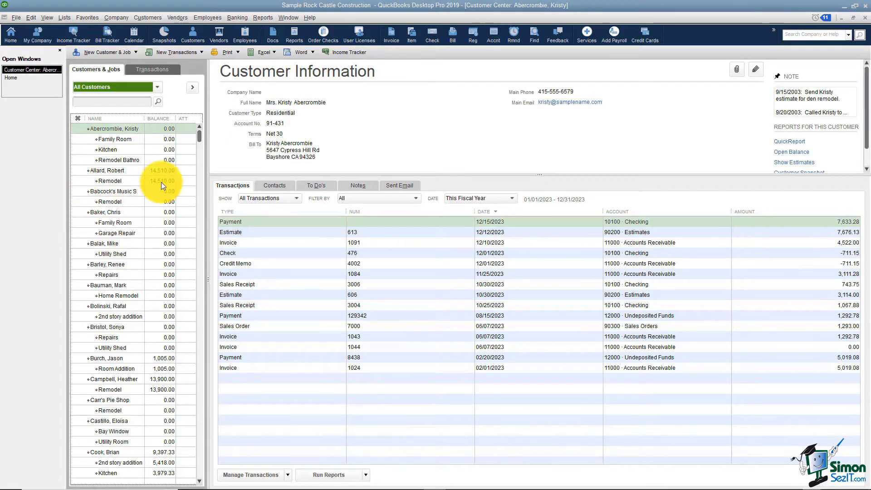
left_click_drag(199, 138, 200, 226)
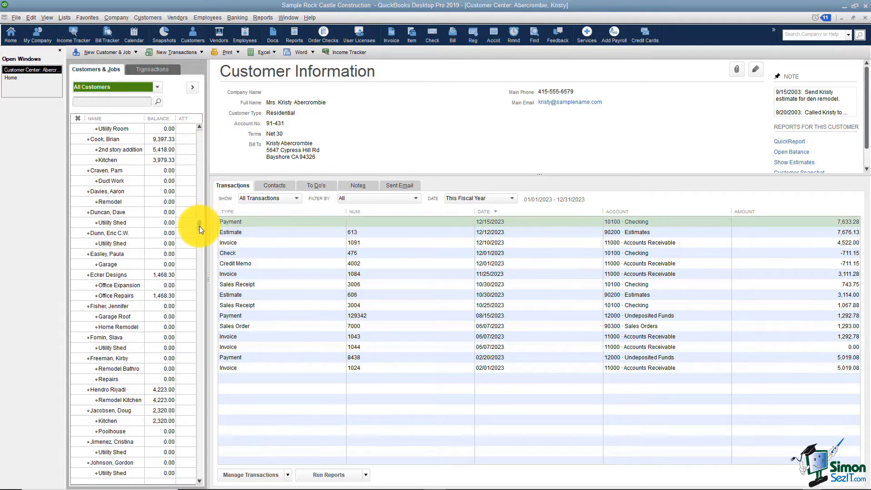
left_click(76, 191)
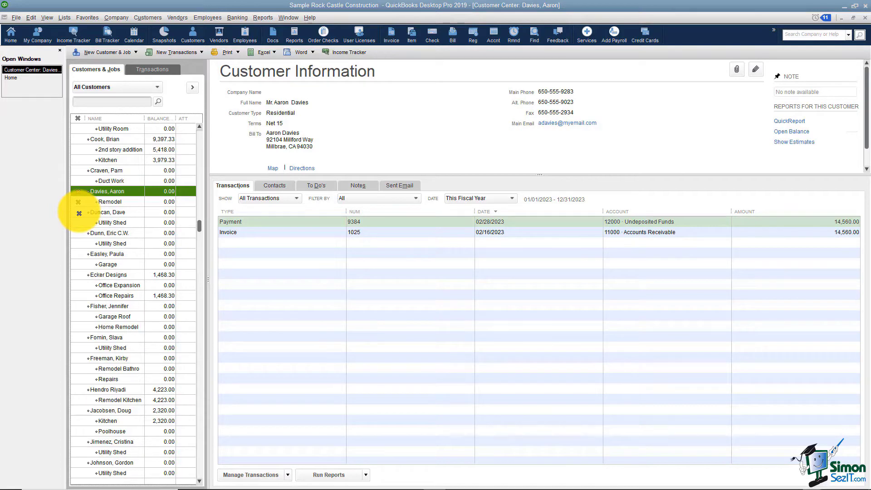
Reactivate the inactive customer together with its Remodel job.
left_click(78, 191)
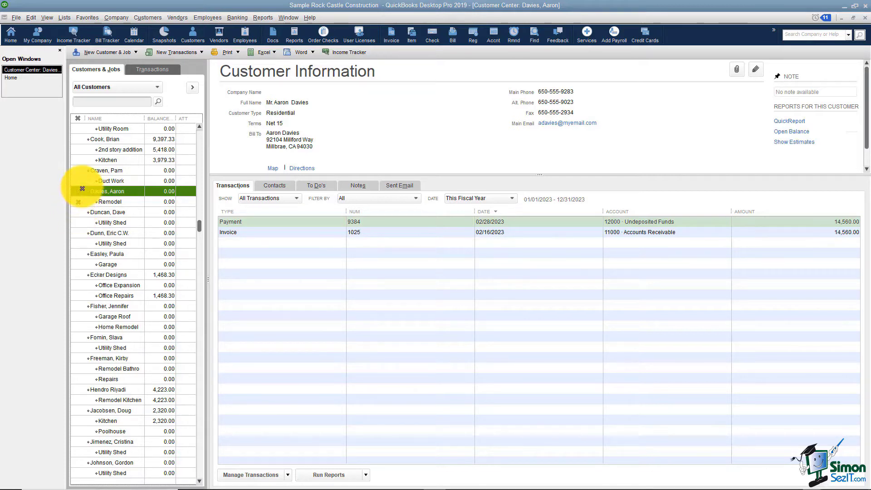
left_click(78, 191)
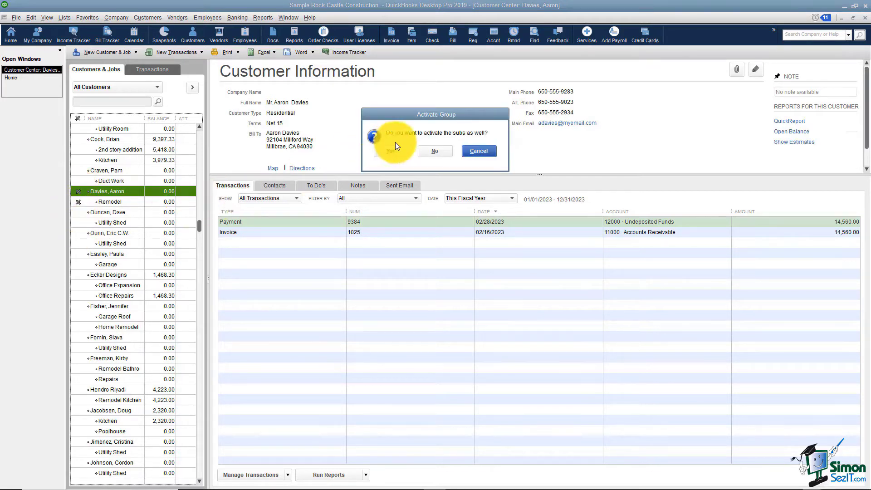
left_click(391, 152)
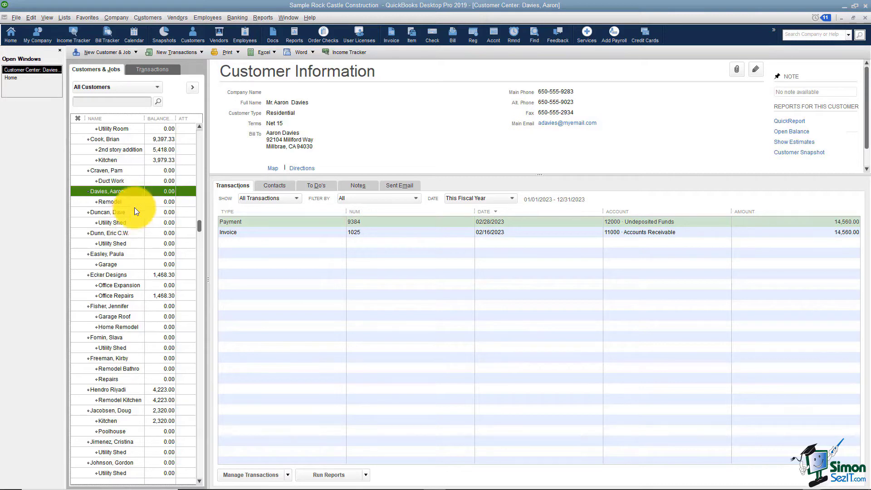
Filter the list back to Active Customers and select the reactivated customer.
left_click(160, 87)
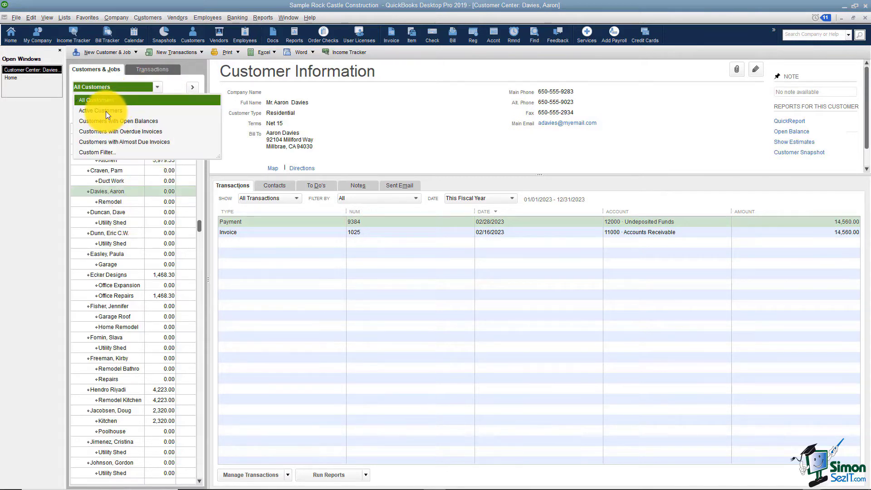
left_click(105, 112)
left_click(169, 191)
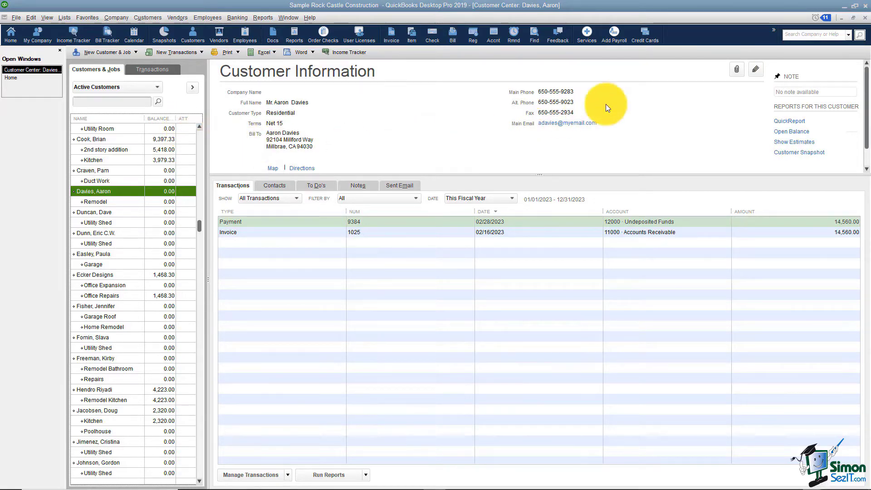
Open and confirm the Edit Customer window, then make the Customer Information area taller.
left_click(757, 72)
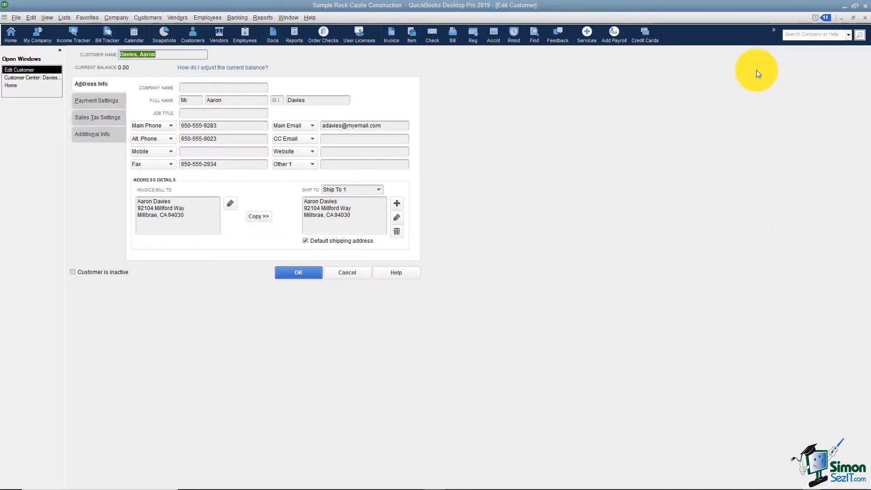
left_click(301, 274)
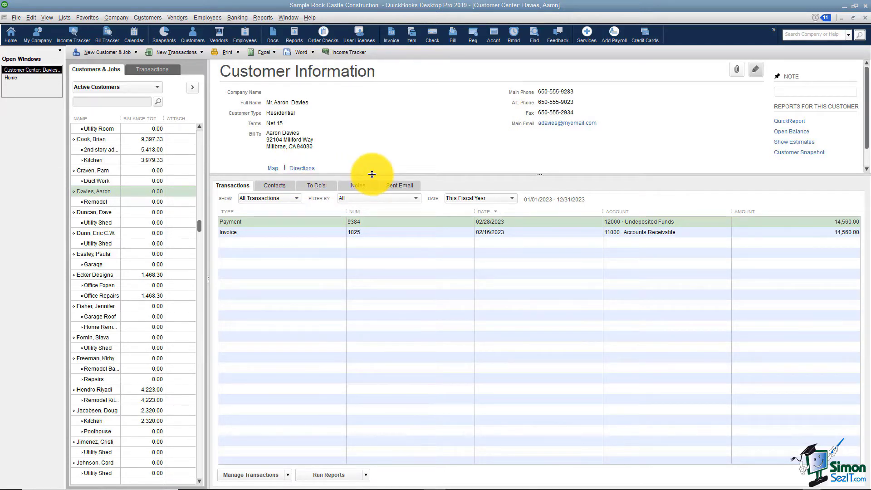
left_click_drag(372, 174, 371, 260)
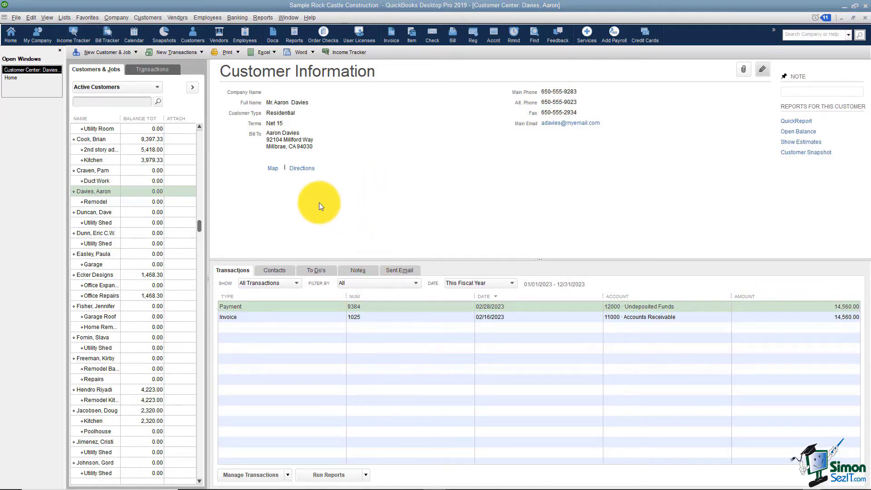
Map the customer's billing address, then enlarge the transactions list again.
left_click(273, 169)
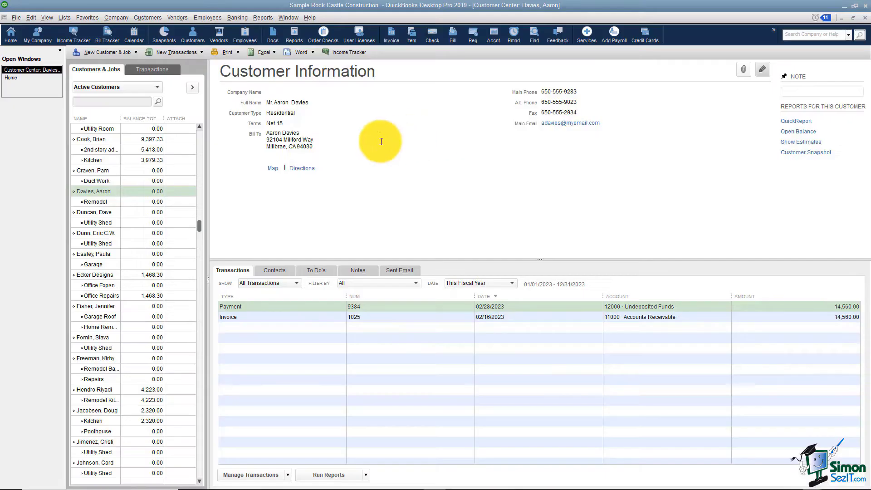
left_click_drag(295, 259, 303, 185)
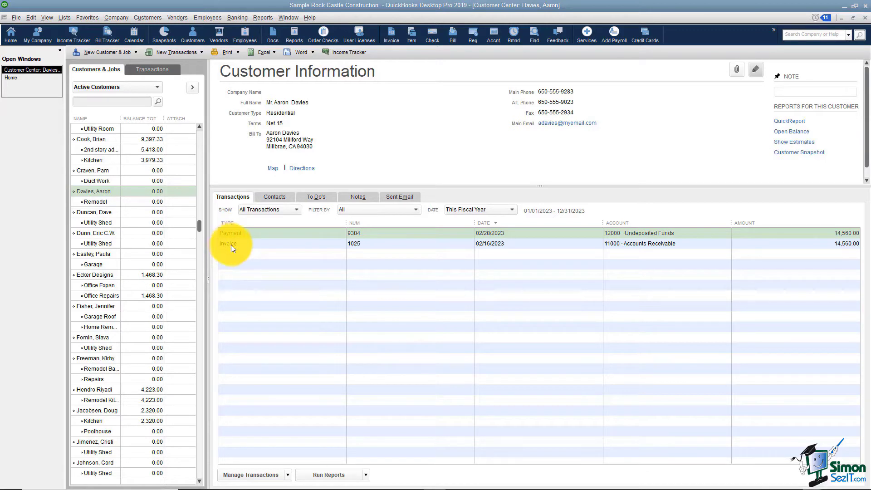
left_click(272, 233)
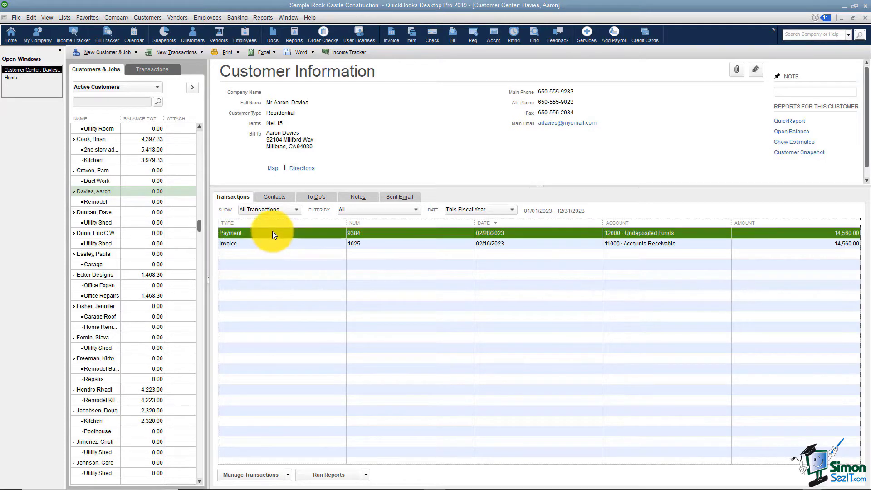
double_click(272, 232)
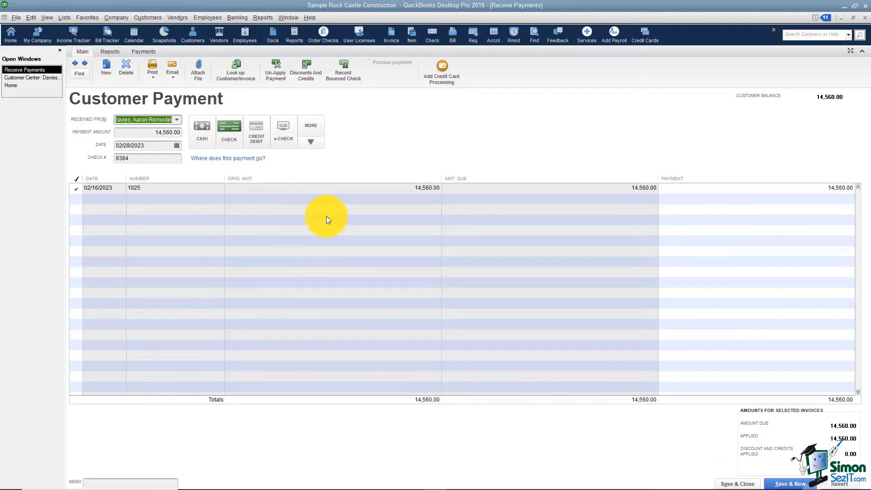
left_click(865, 18)
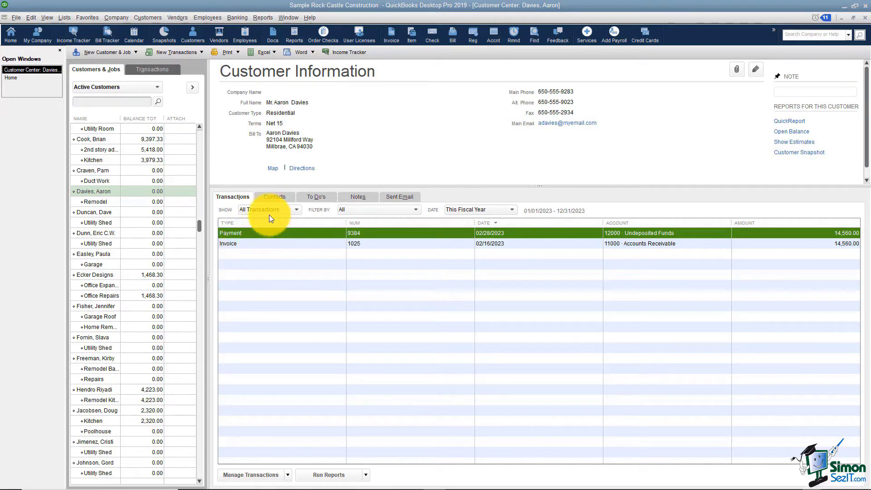
Review the Show, Filter By and Date options, keep This Fiscal Year, and view Manage Transactions choices.
left_click(297, 208)
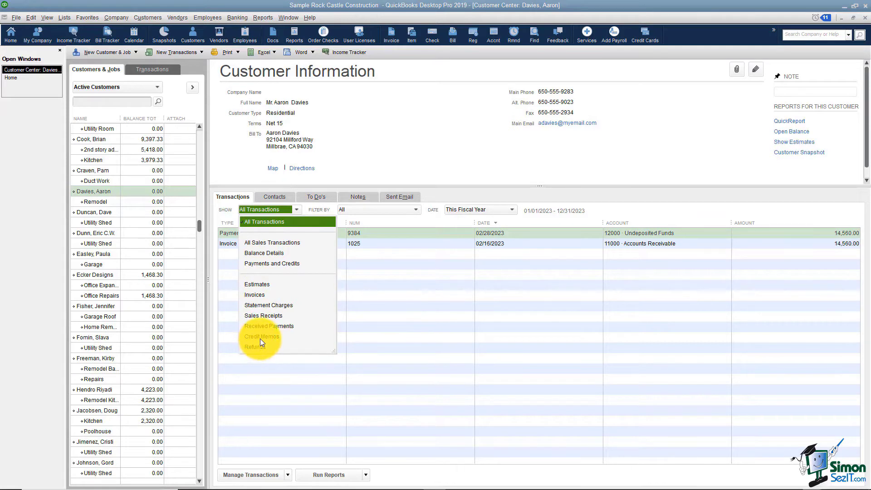
left_click(416, 210)
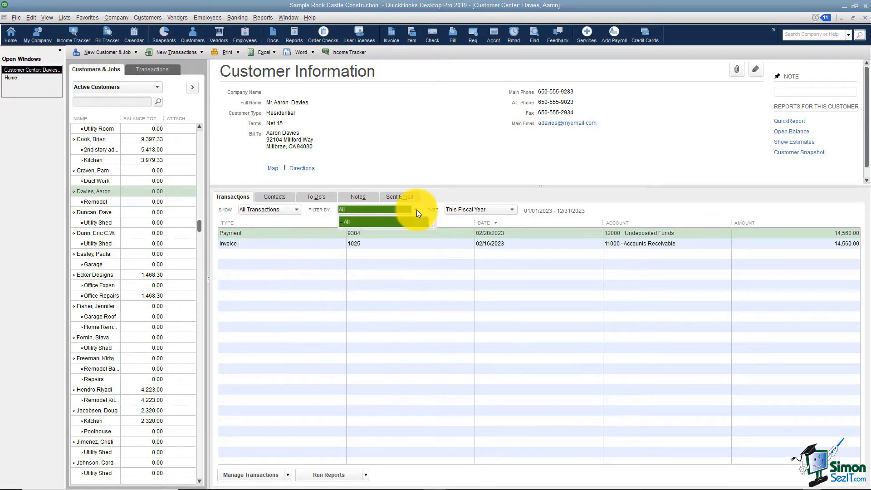
left_click(515, 208)
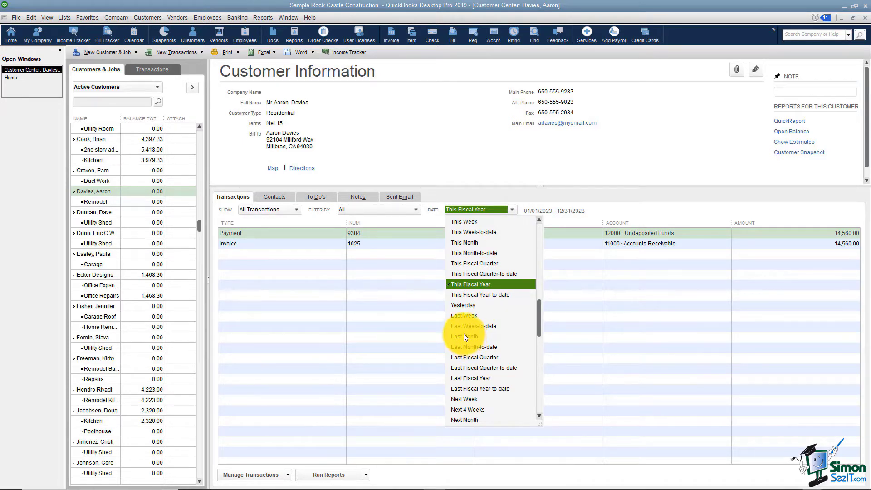
left_click(457, 192)
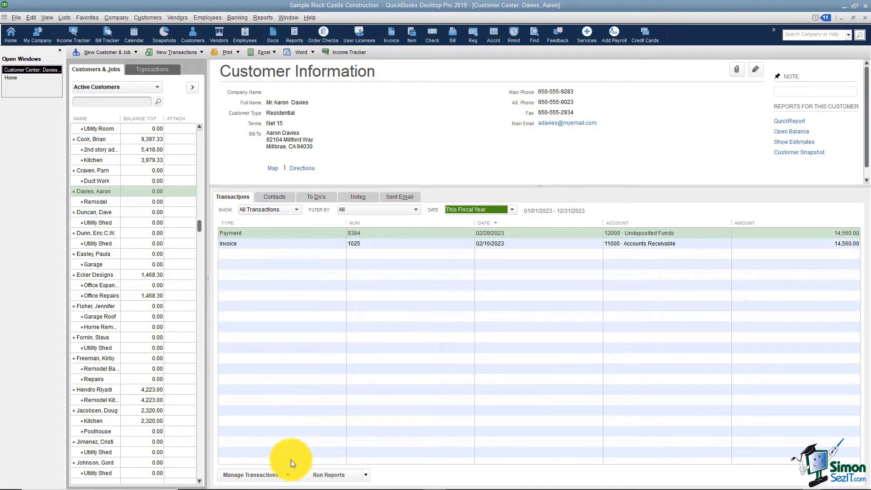
left_click(289, 475)
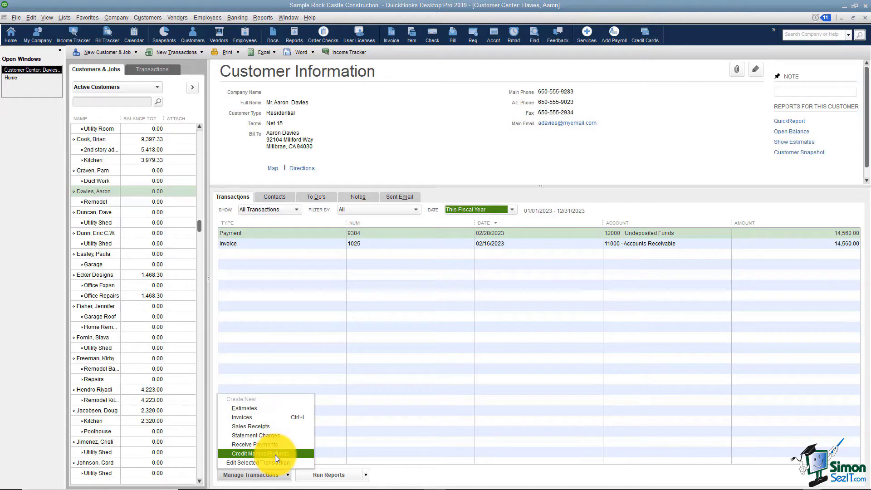
Dismiss Manage Transactions, check Run Reports, and switch to the customer's Contacts list.
left_click(357, 394)
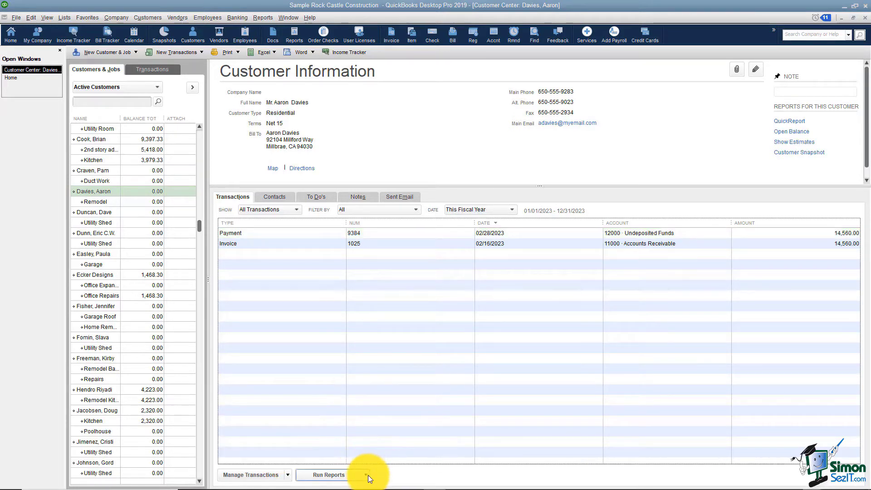
left_click(366, 475)
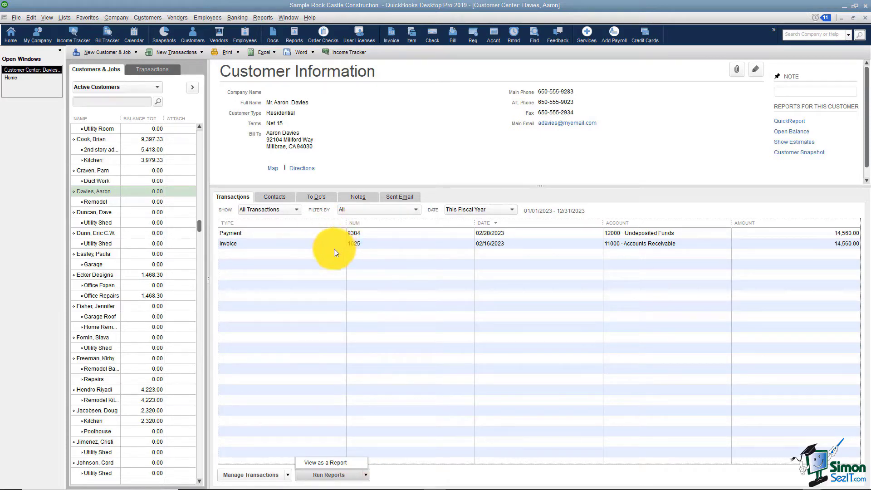
left_click(284, 197)
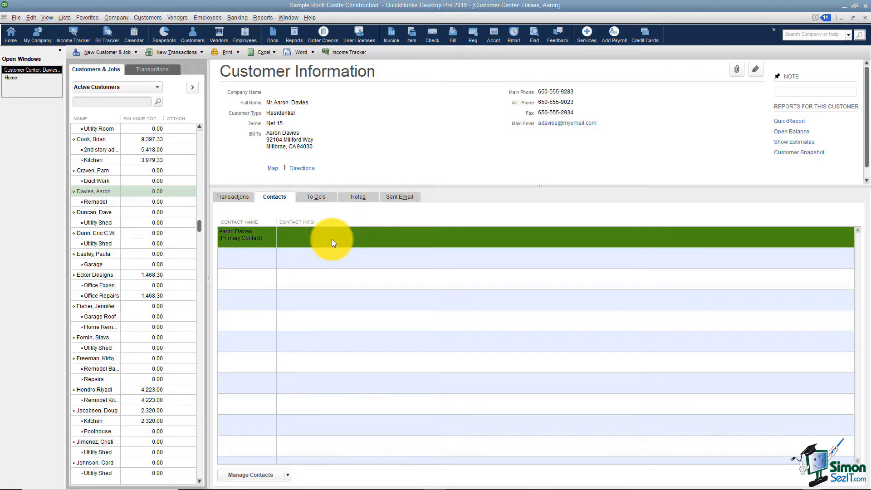
Start a new contact, check the Contact Type options, and cancel without adding anyone.
left_click(288, 475)
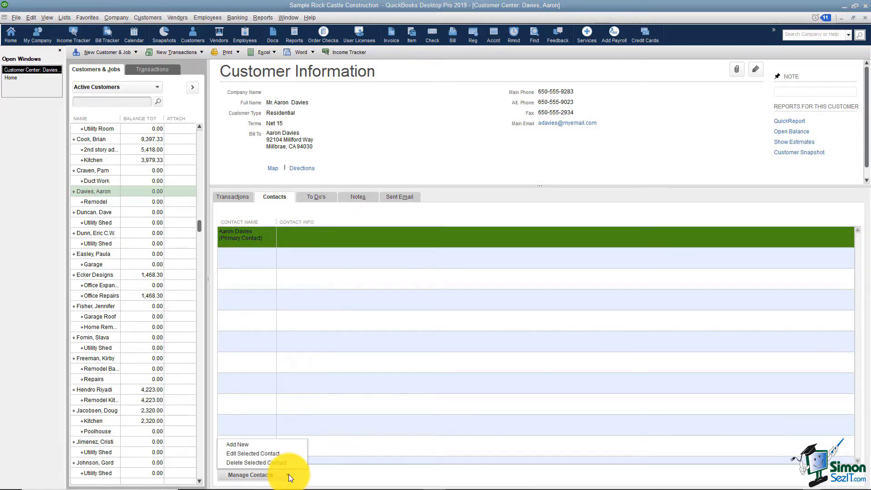
left_click(285, 446)
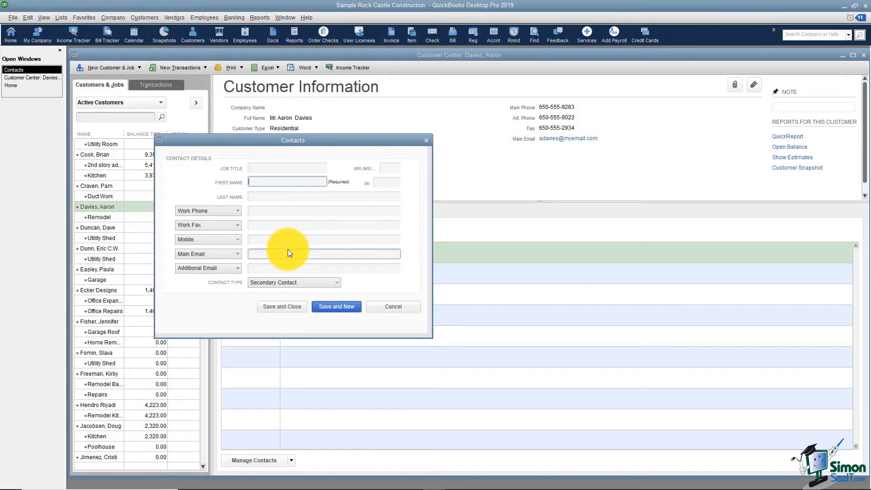
left_click(337, 282)
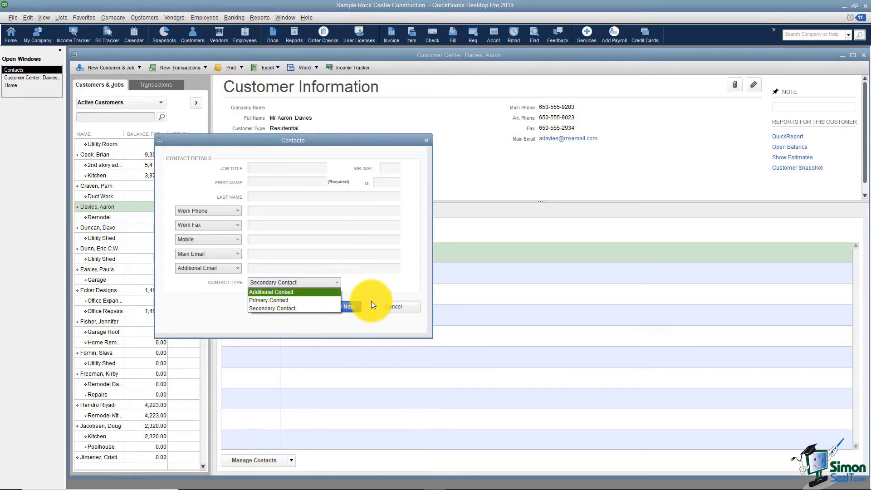
left_click(382, 310)
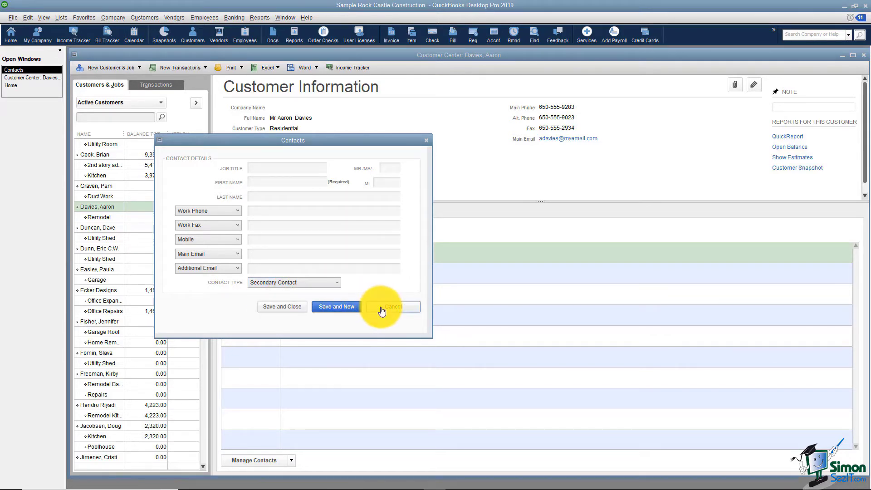
left_click(300, 309)
Open the primary contact's details, then save and close them.
left_click(231, 253)
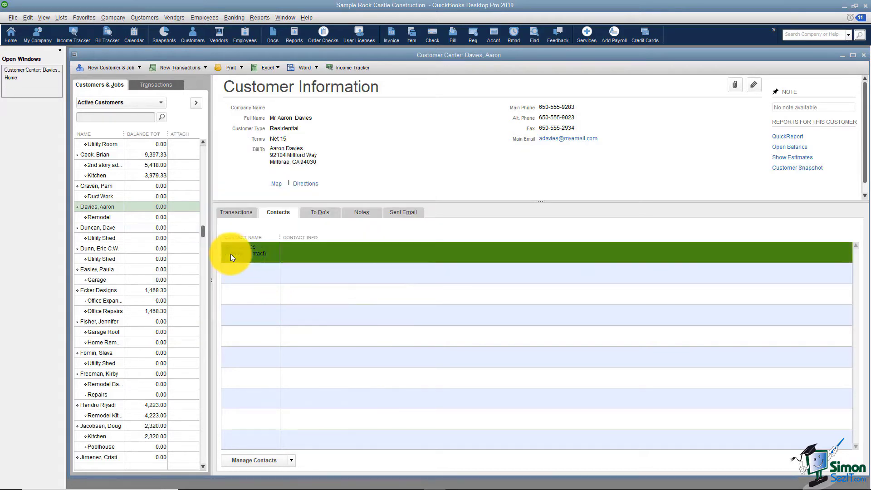
double_click(258, 255)
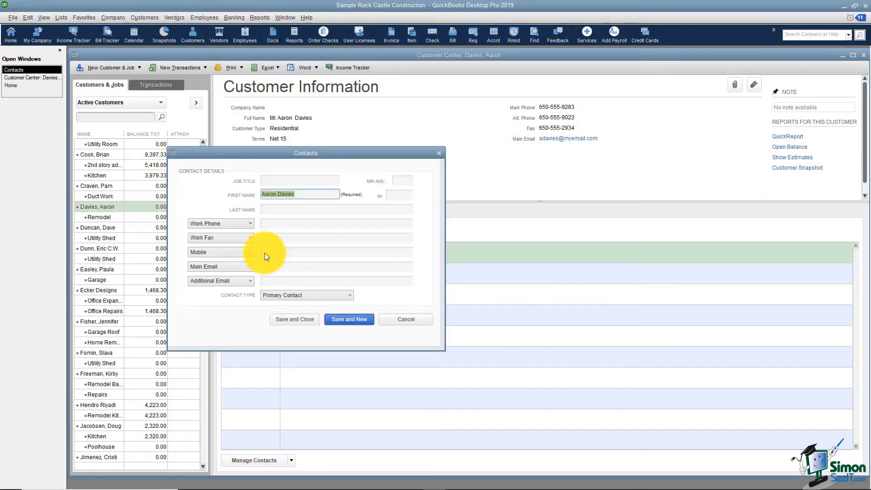
left_click(297, 320)
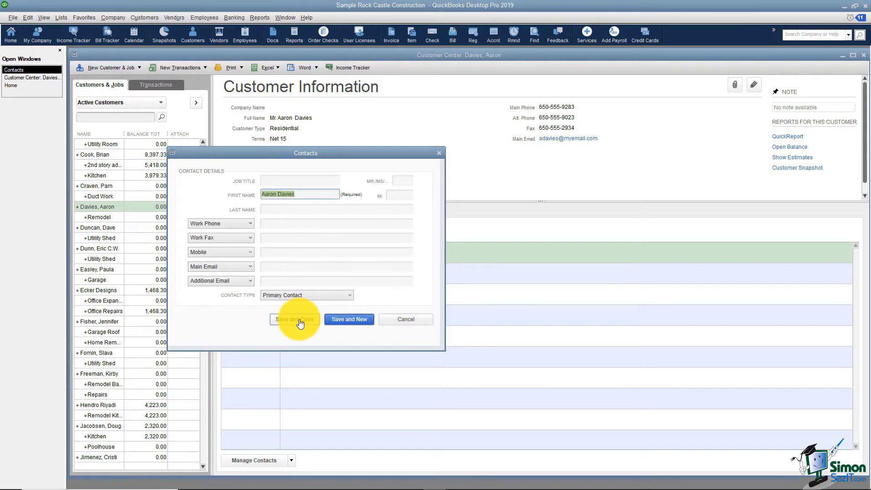
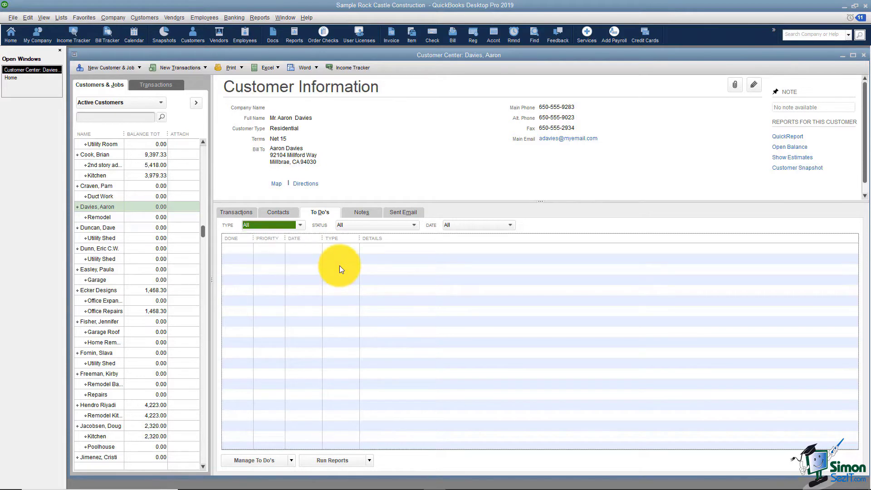
Review the to-do status and date filters, leaving the date filter at All.
left_click(414, 224)
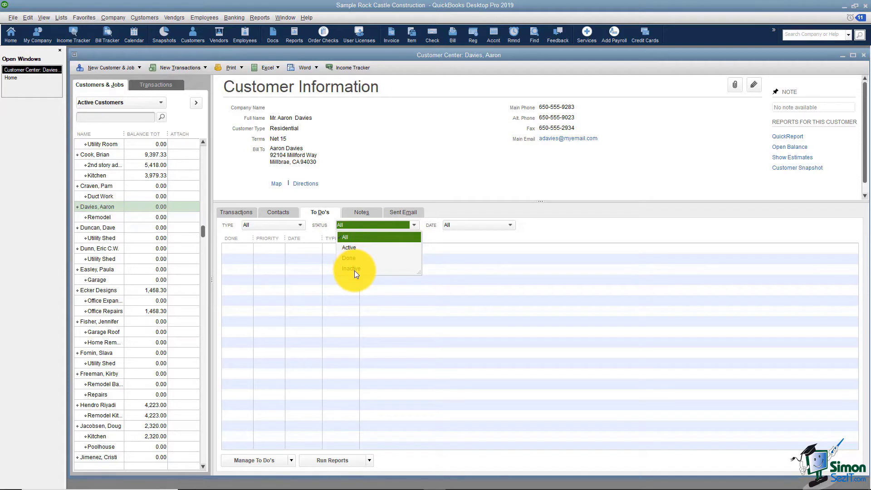
left_click(509, 225)
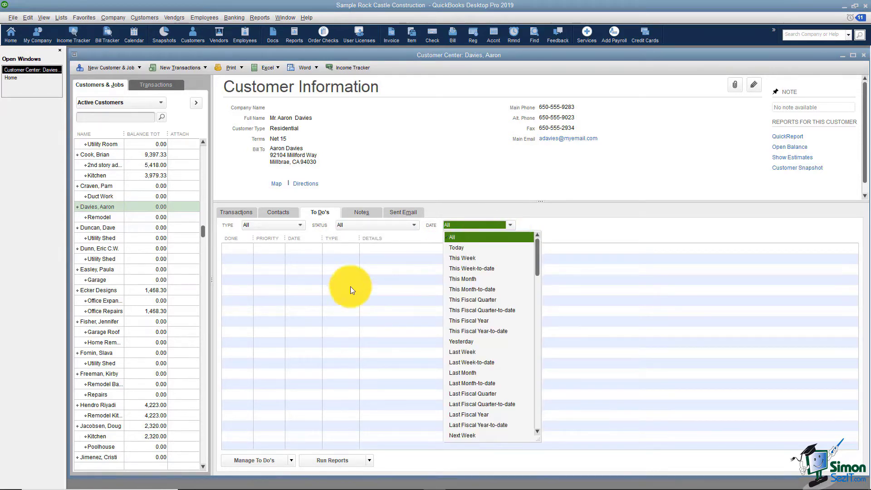
left_click(262, 283)
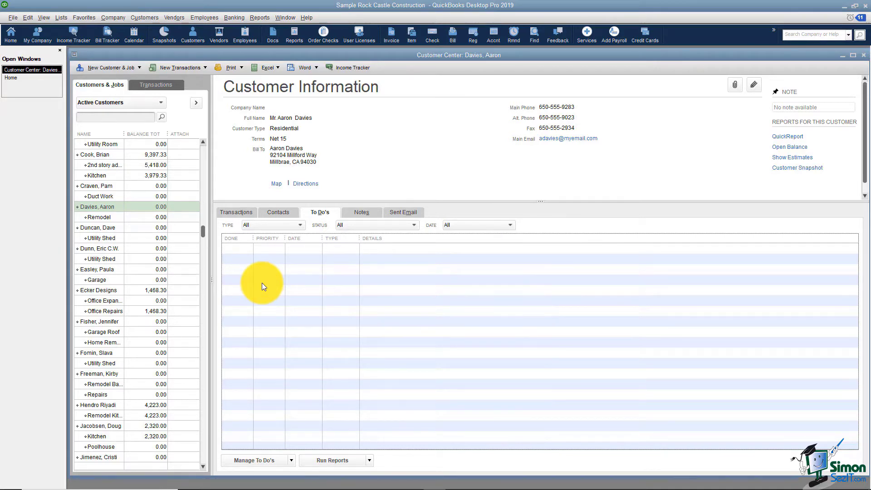
Start a new to-do for the customer, keeping type Call, priority Low and link Customer.
left_click(291, 458)
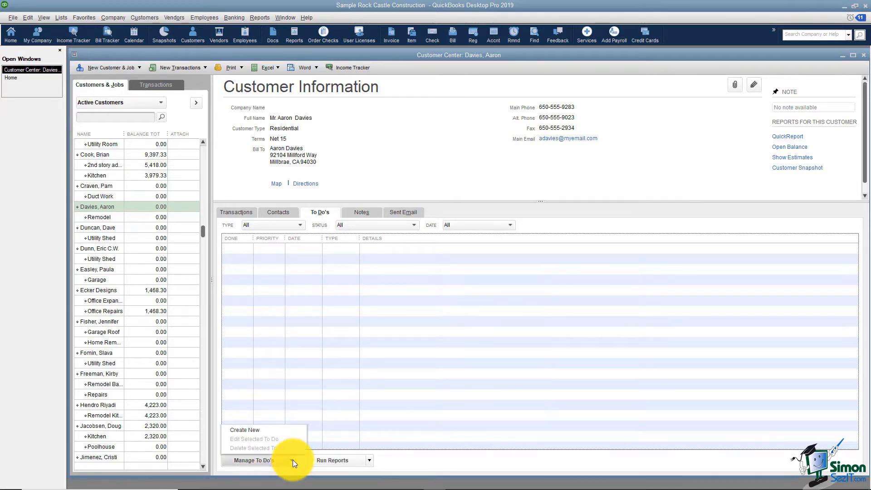
left_click(268, 431)
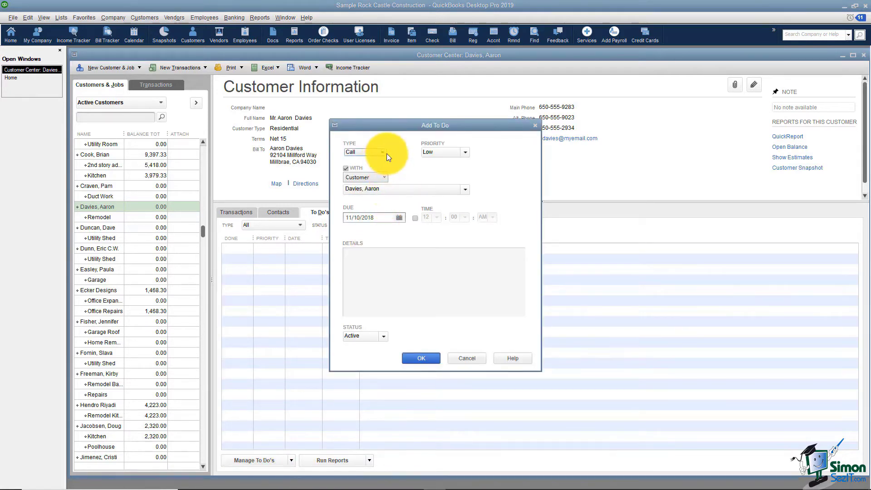
left_click(384, 153)
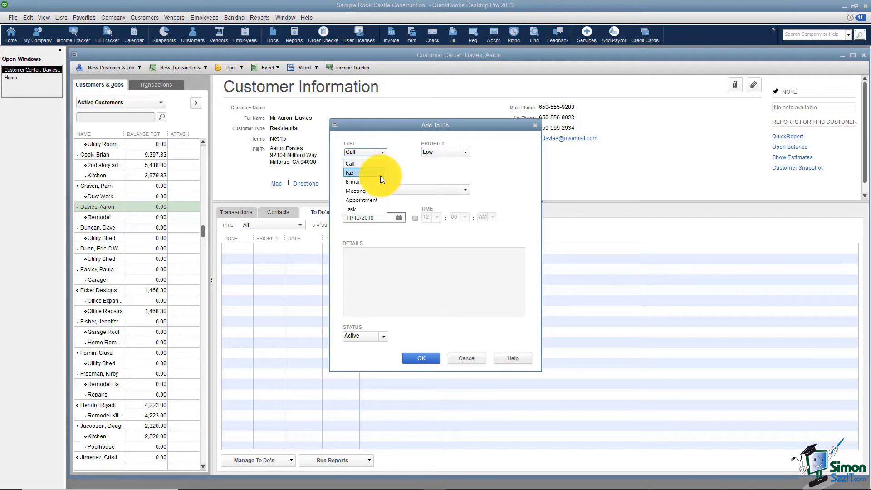
left_click(465, 151)
left_click(465, 151)
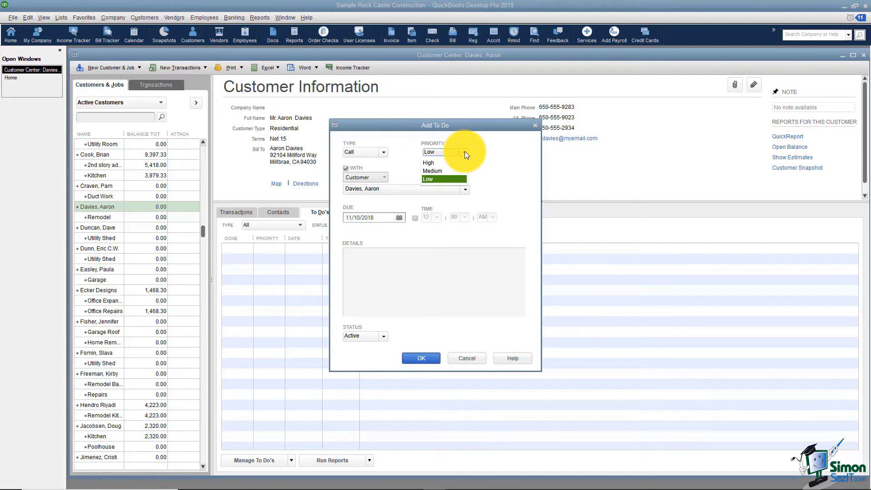
left_click(466, 152)
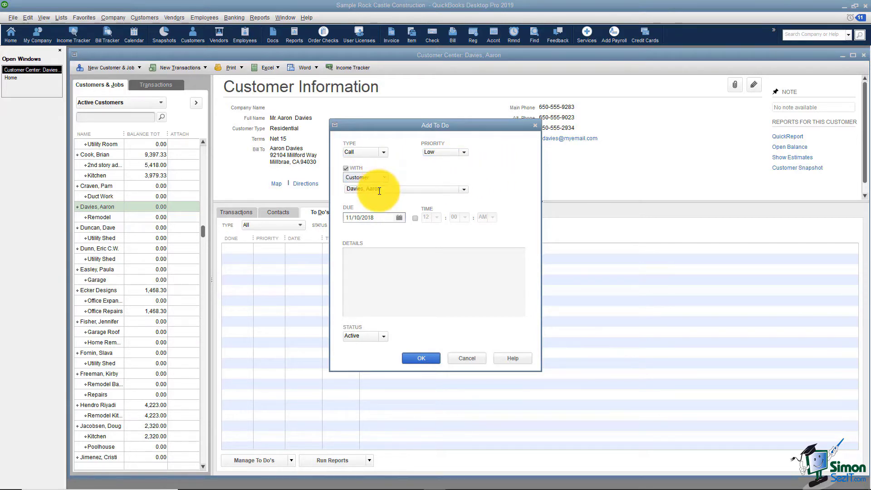
left_click(384, 177)
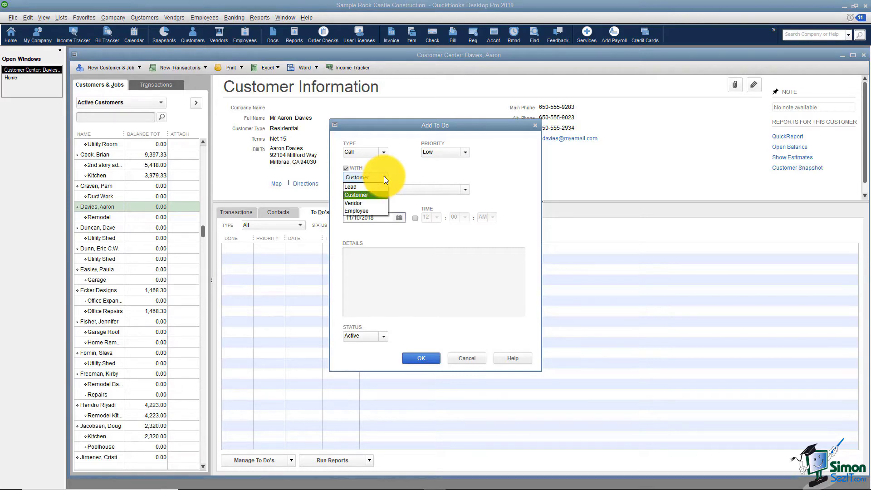
left_click(393, 182)
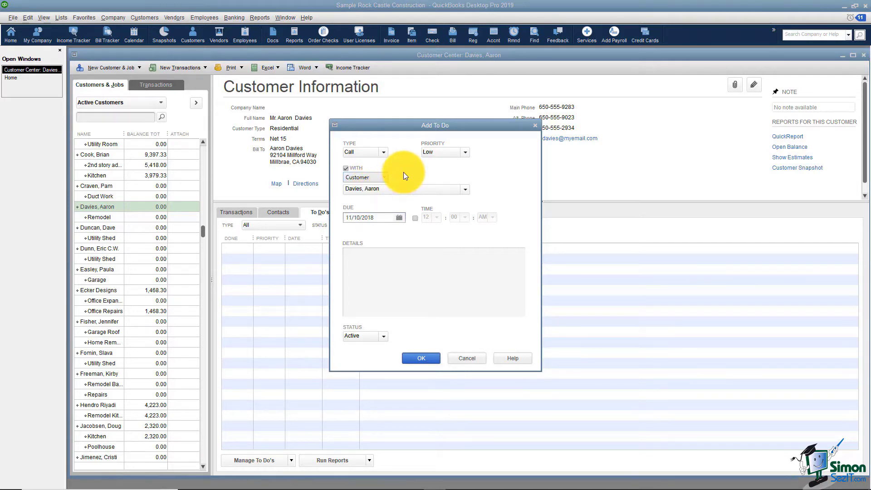
Give the to-do a due time and details about setting up a meeting, then save it.
left_click(382, 218)
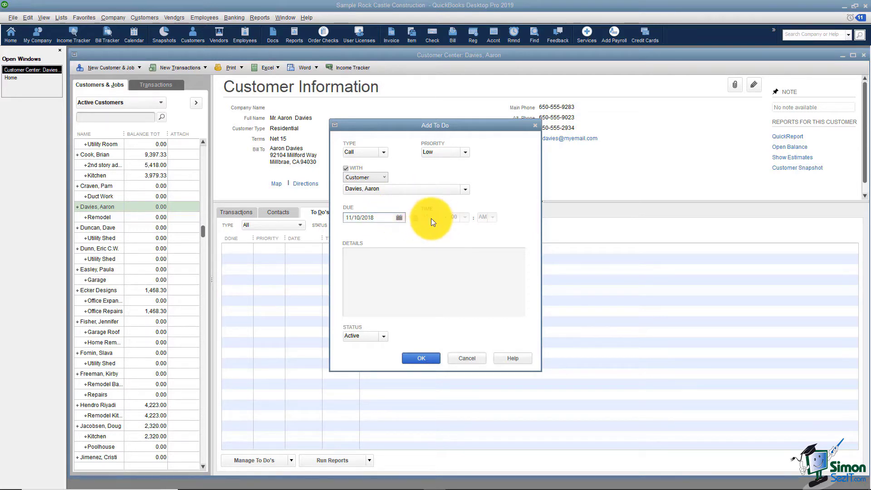
left_click(416, 219)
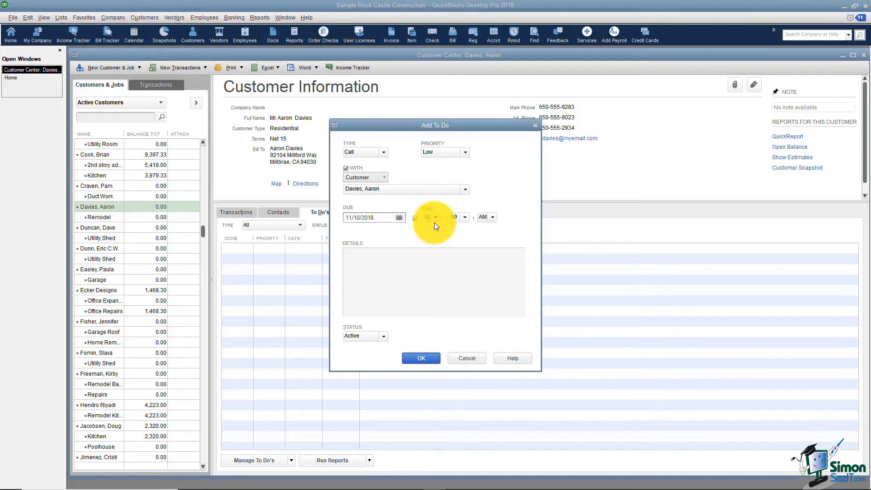
left_click(385, 250)
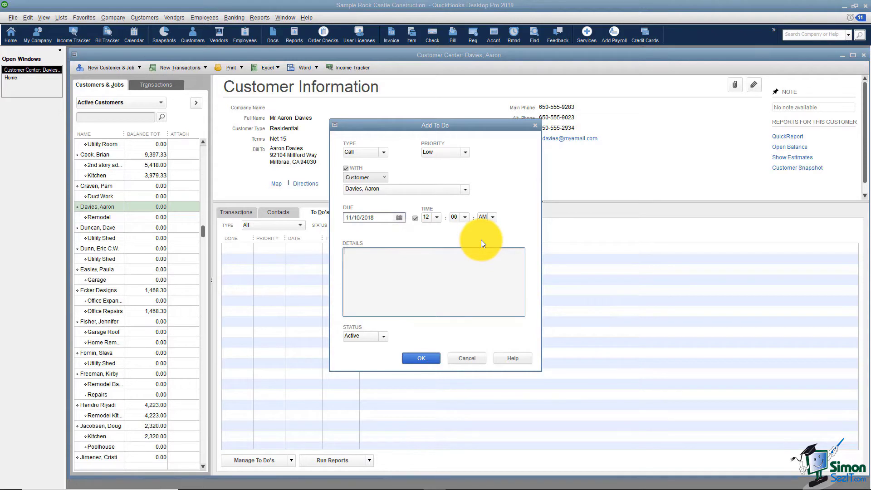
type("Set uo meeting with Aaron.")
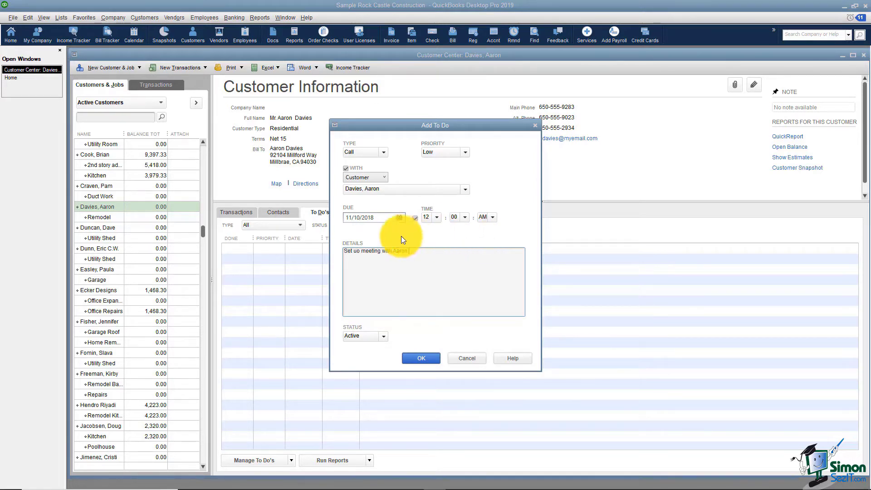
left_click(360, 252)
key("BackSpace")
type("p")
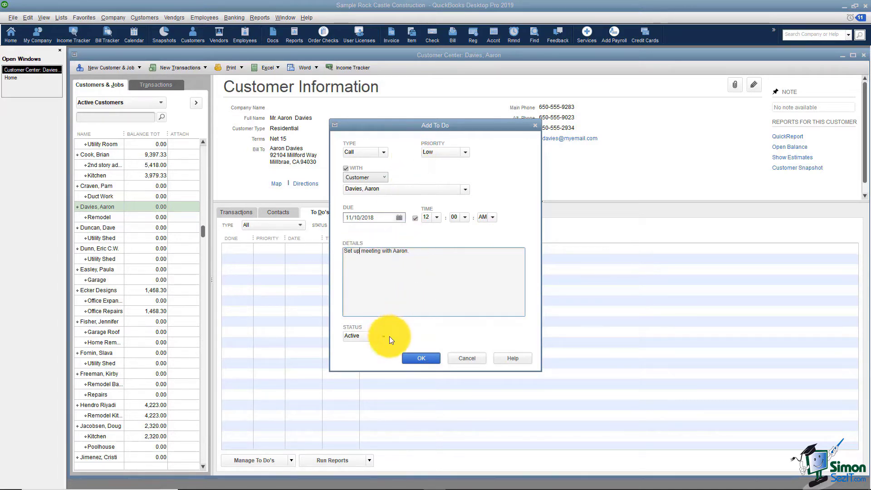
left_click(417, 358)
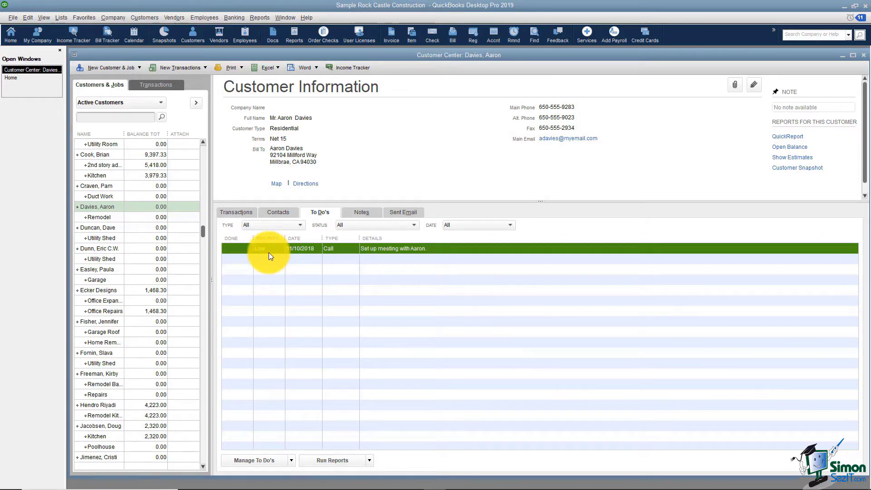
Change the new to-do's status to Done.
double_click(237, 248)
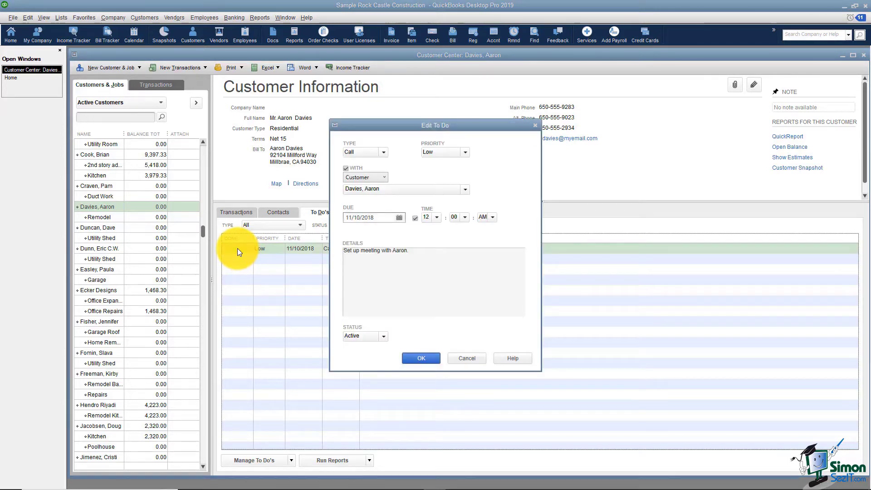
left_click(381, 336)
left_click(361, 356)
left_click(422, 359)
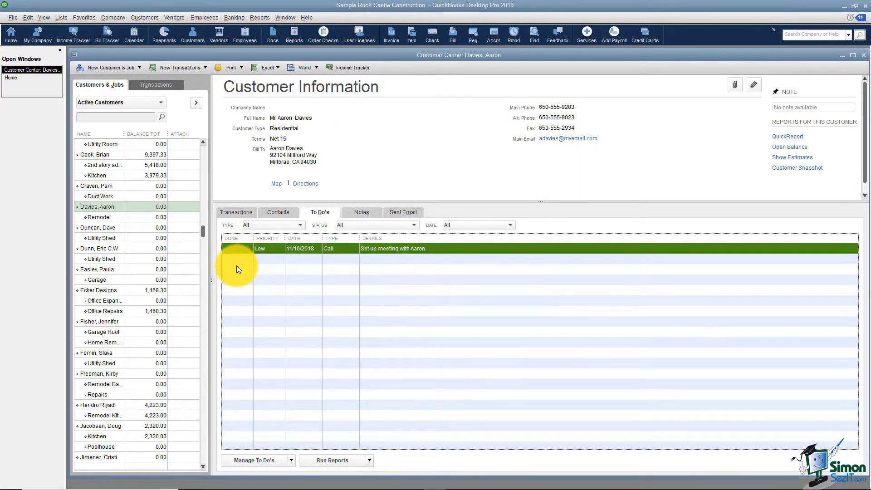
left_click(361, 212)
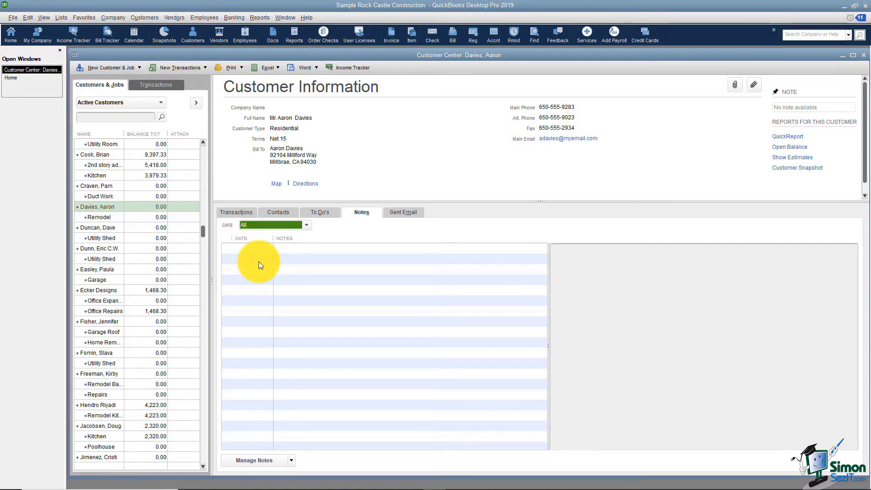
Add a new customer note holding only the date/time stamp 11/10/2018 2:22:50 PM.
left_click(291, 462)
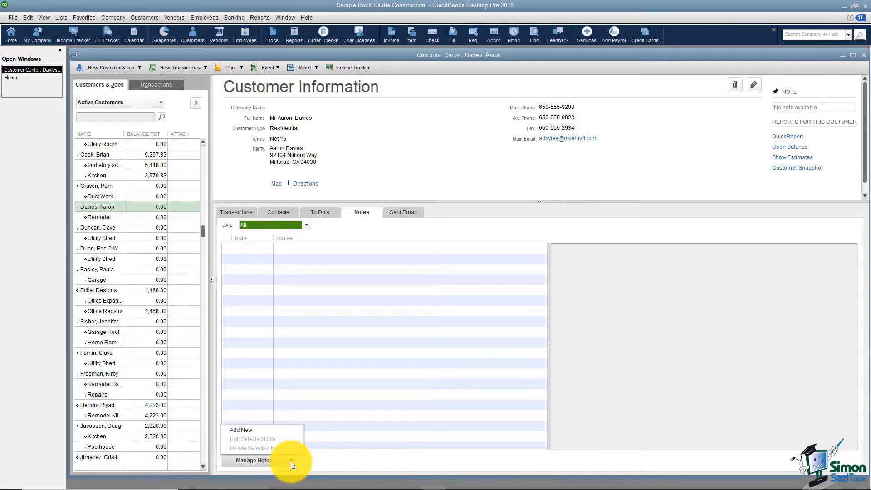
left_click(270, 431)
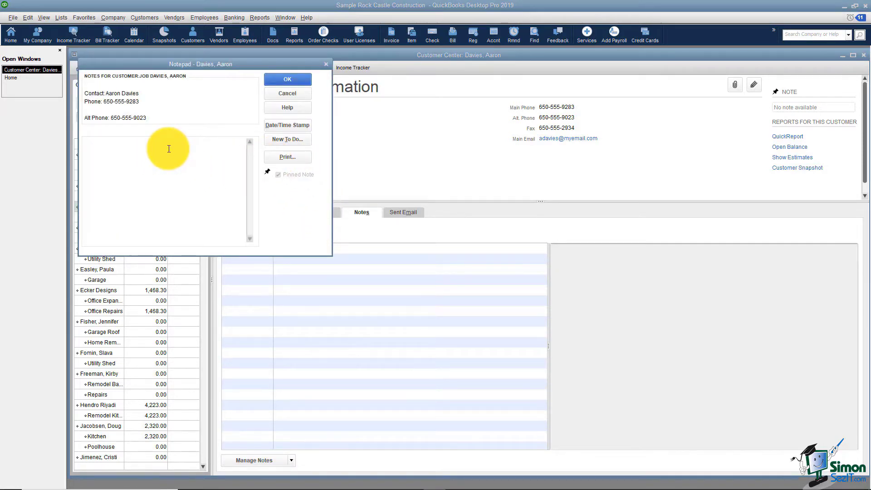
left_click(274, 128)
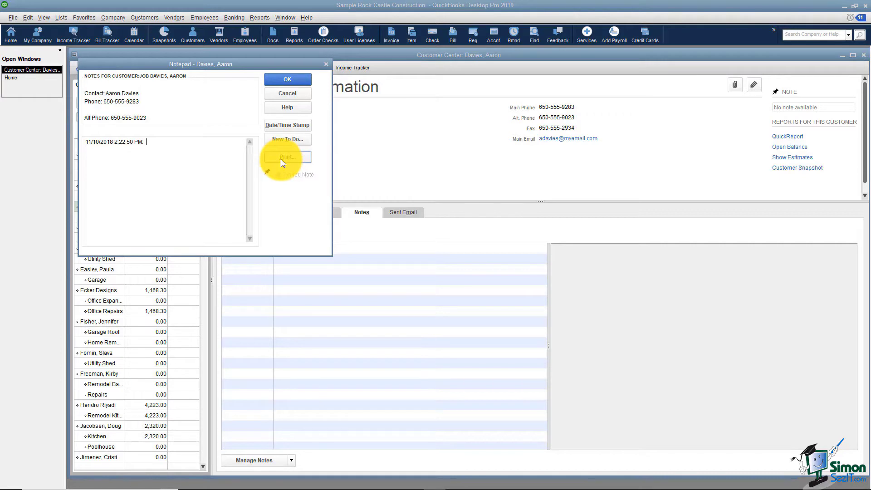
left_click(288, 80)
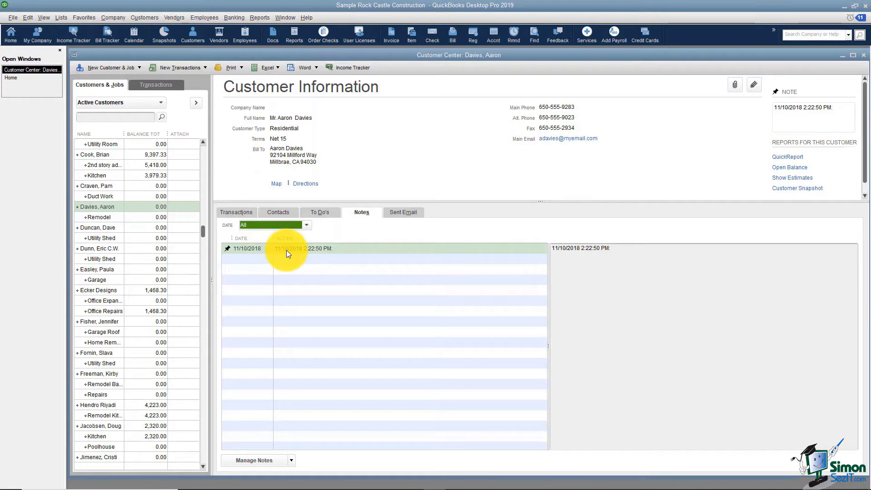
Show the Sent Email history, which is empty for the customer.
left_click(390, 211)
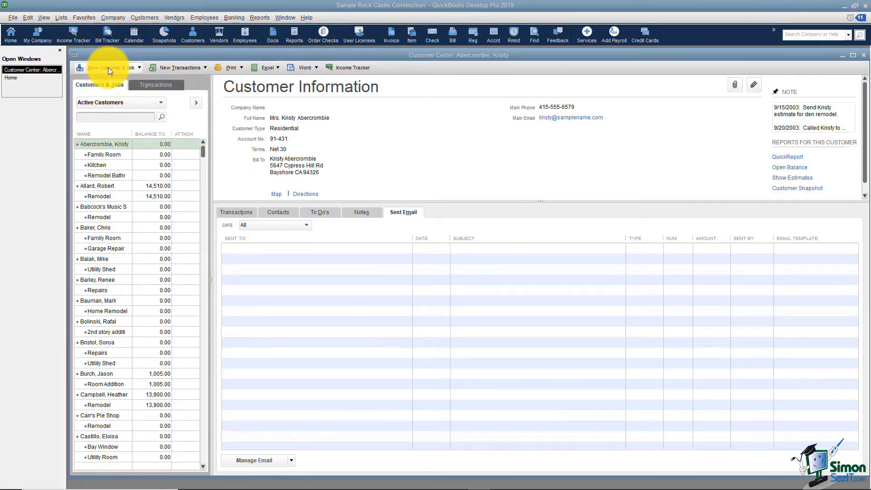
Start a new customer and enter the customer's name.
left_click(139, 67)
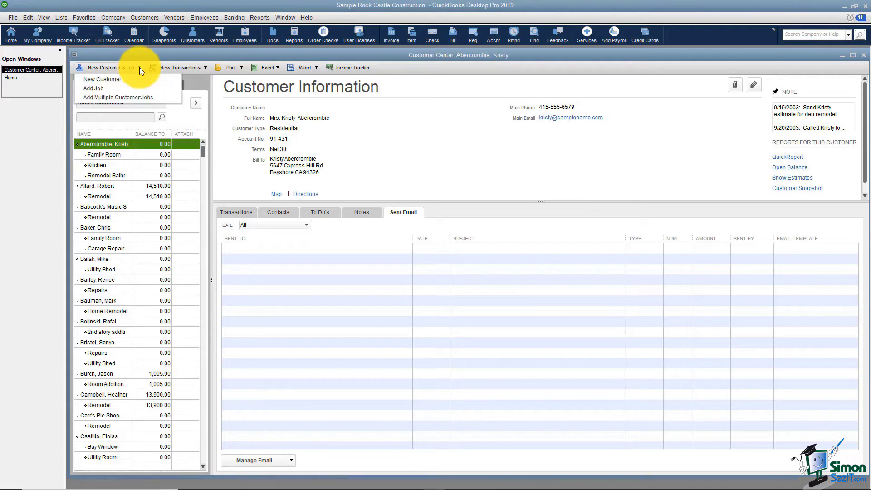
left_click(108, 81)
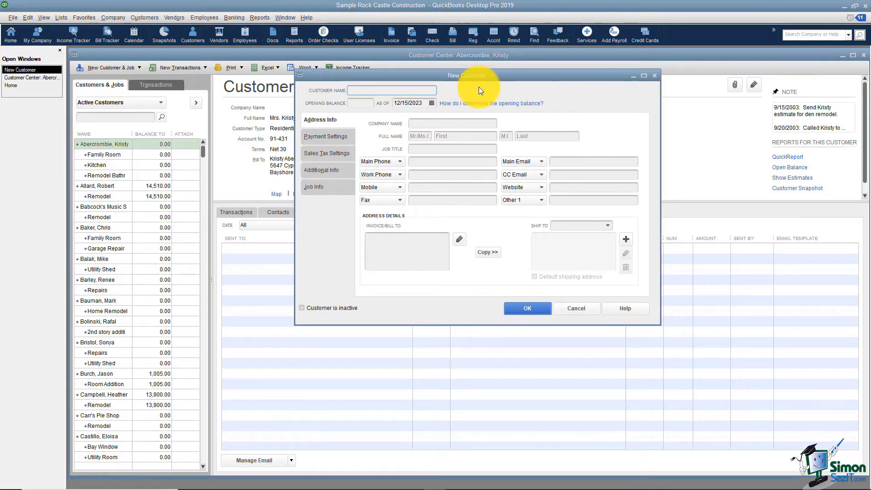
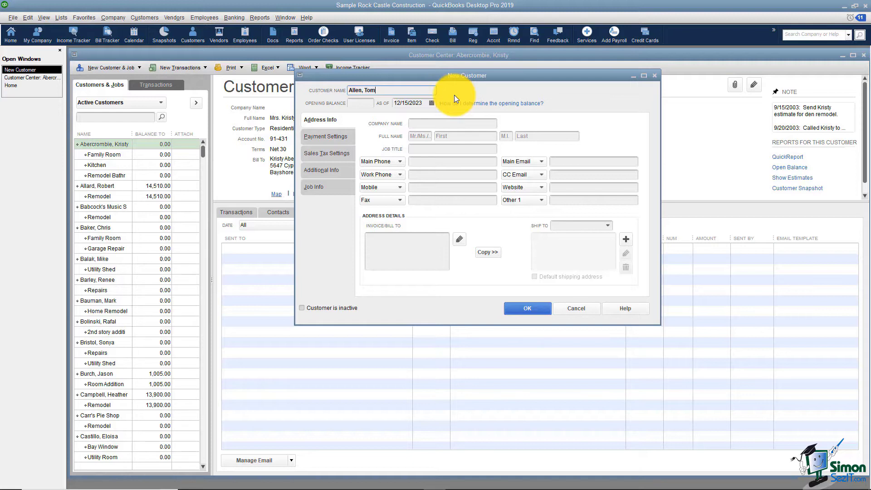
left_click(381, 101)
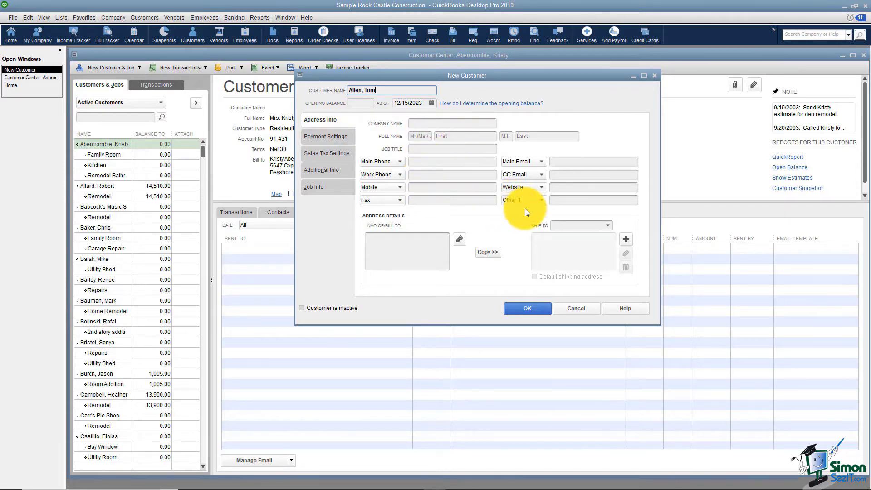
Enter company Allen Enterprises and the contact's title Mr., first name and last name.
left_click(429, 122)
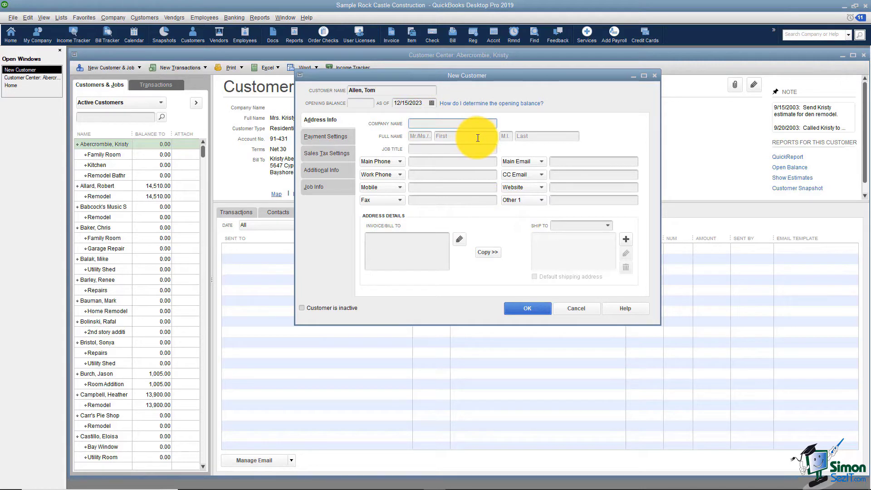
key("Tab")
key("Tab")
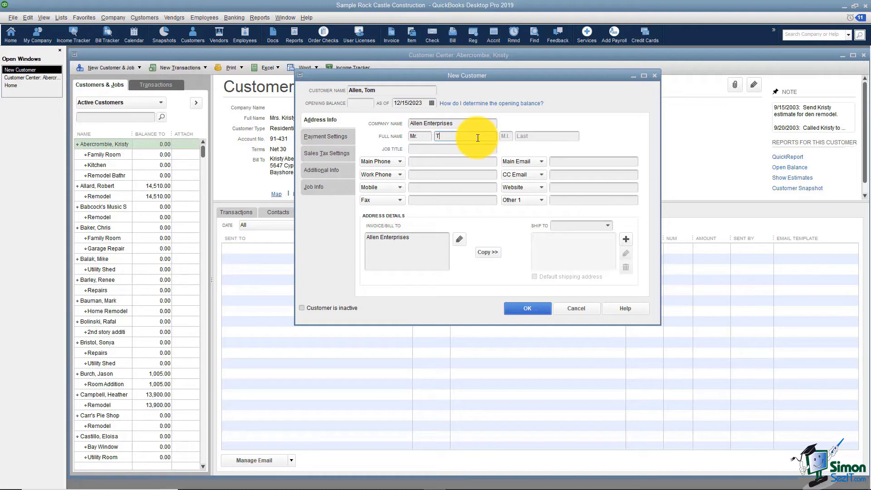
key("Tab")
key("Tab")
key("Tab")
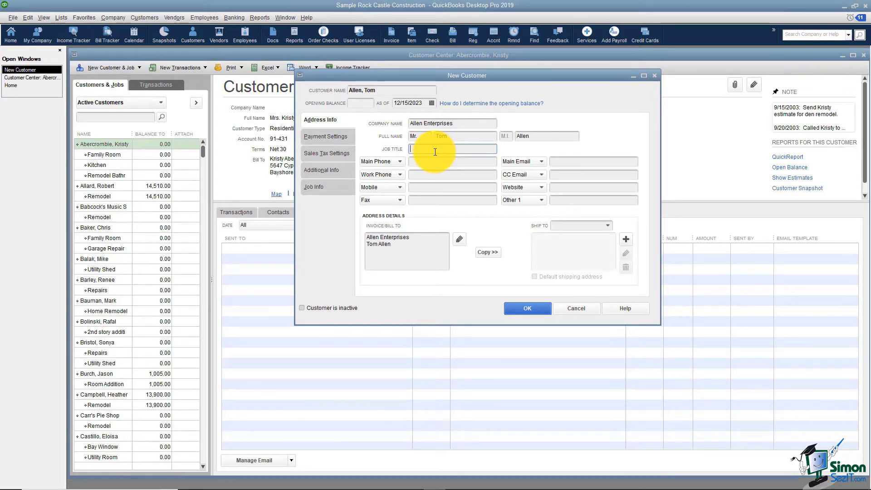
Check the contact name fields and keep Main Phone as the phone type.
left_click(453, 137)
left_click(537, 135)
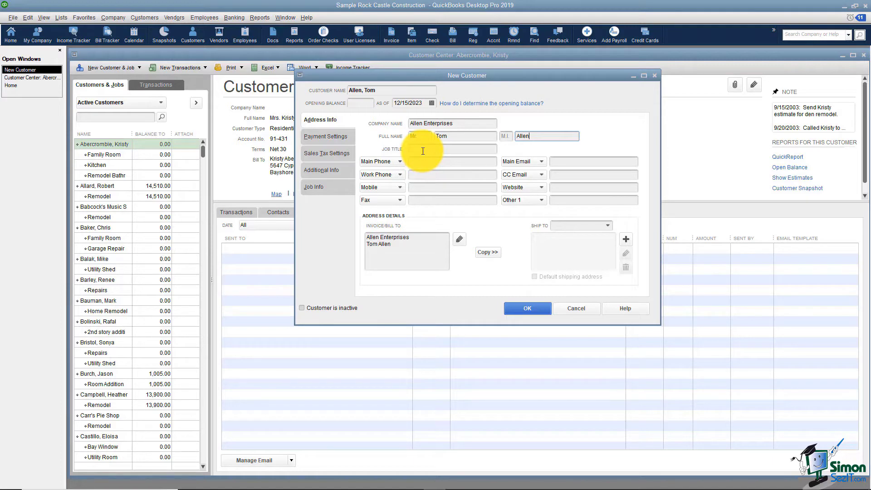
left_click(400, 162)
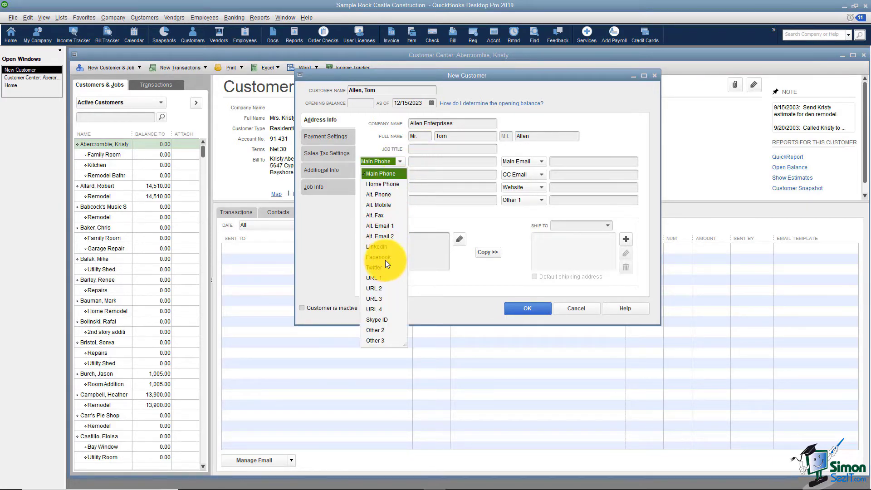
left_click(419, 214)
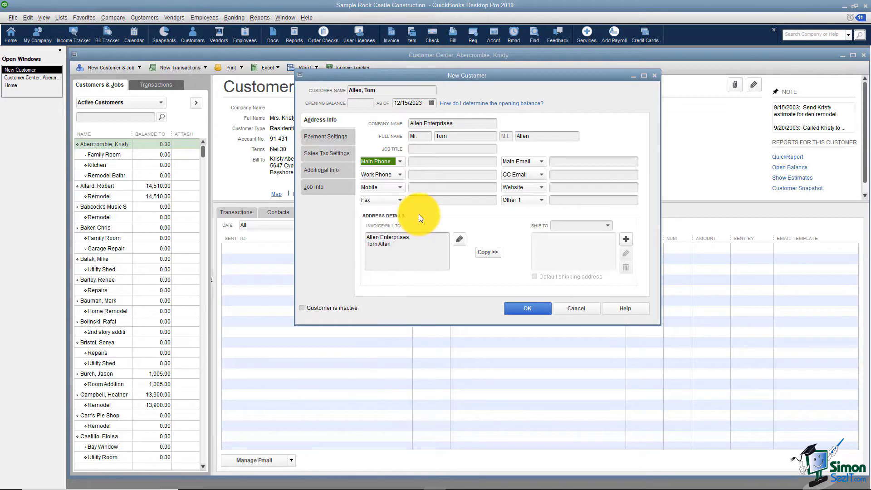
left_click(409, 238)
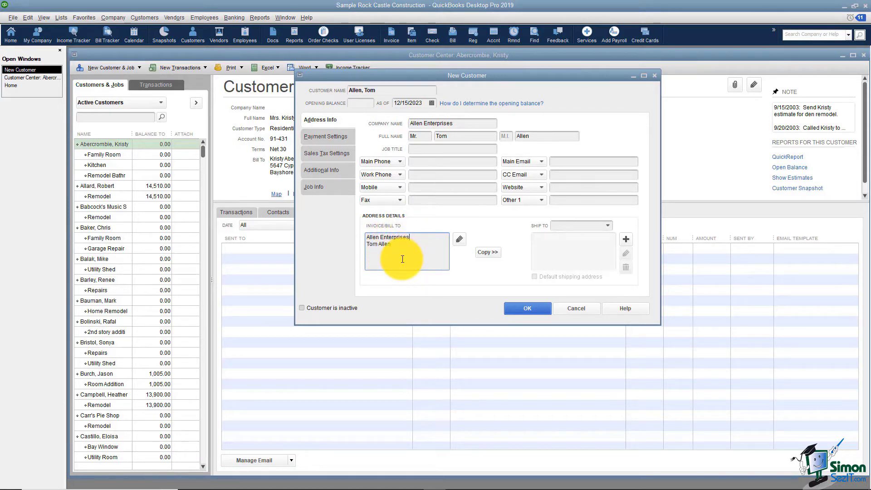
Add an 'Attn:' prefix, the street line and the city, state and ZIP line to the bill-to address.
left_click(367, 245)
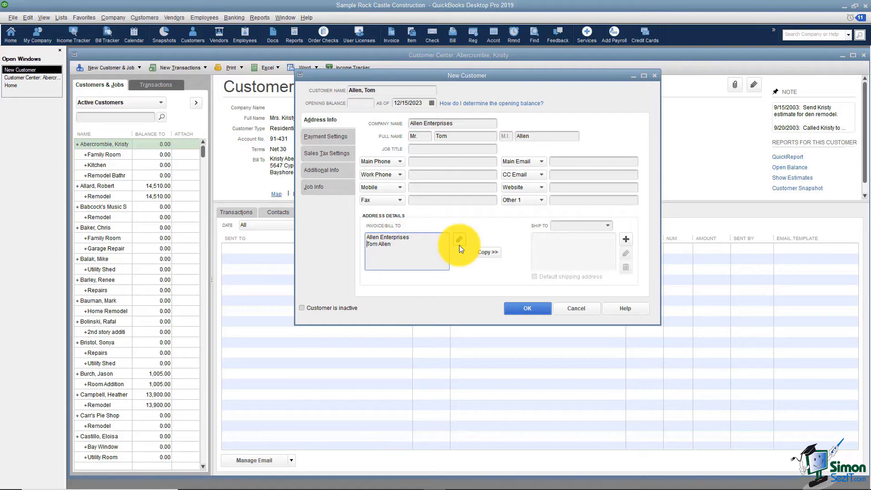
type("Attn:")
left_click(446, 261)
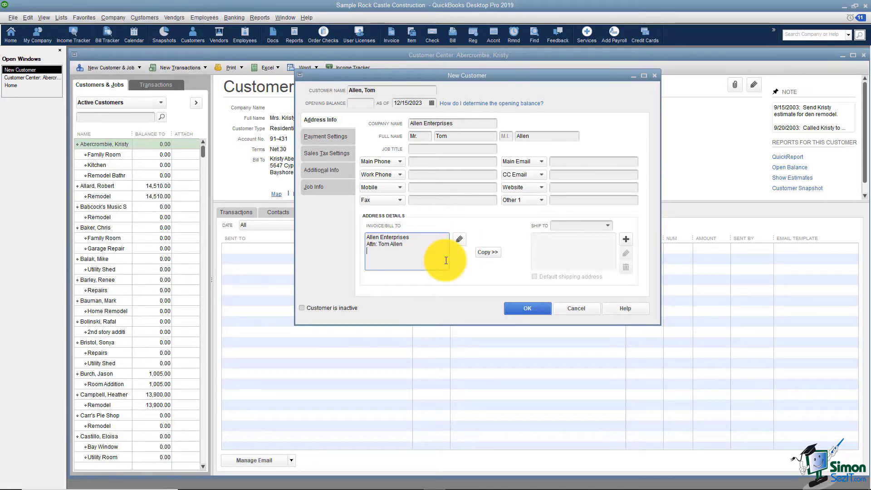
key("Return")
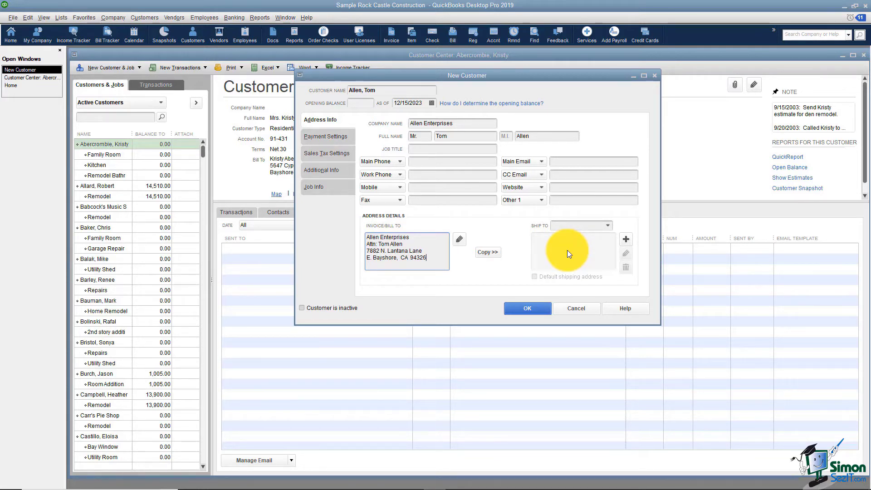
Cancel copying the bill-to address to shipping and show the Payment Settings.
left_click(495, 250)
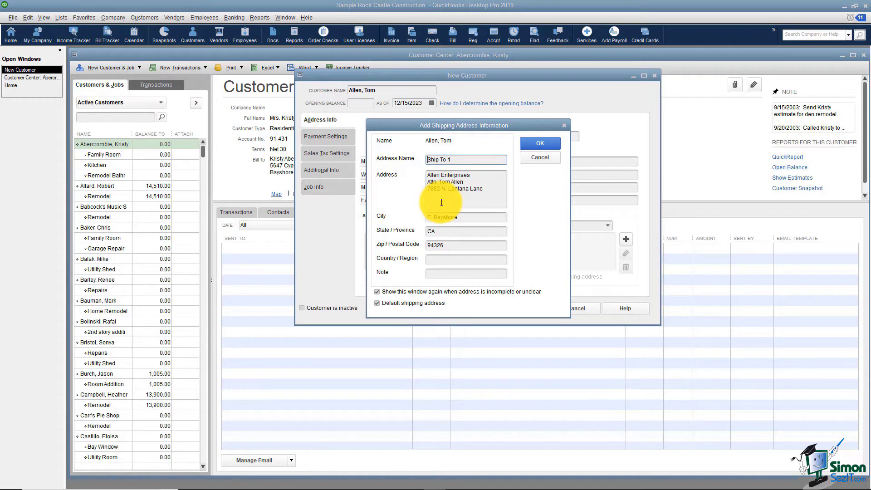
left_click(535, 157)
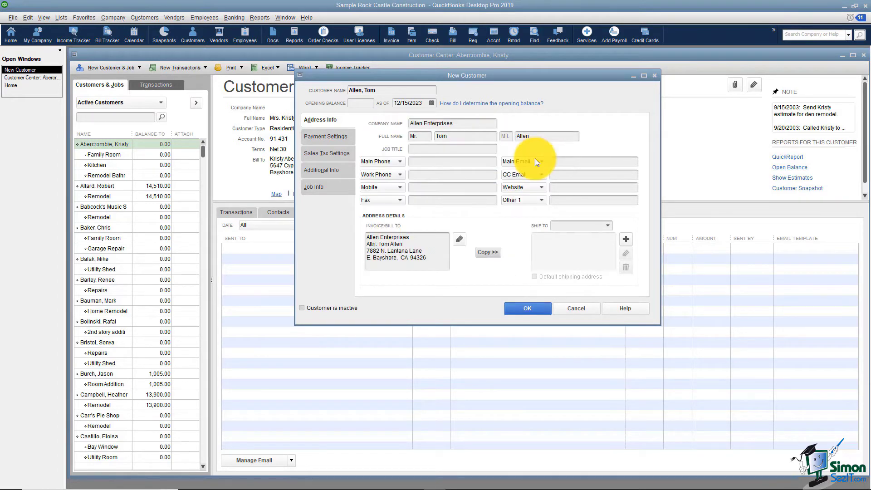
left_click(324, 137)
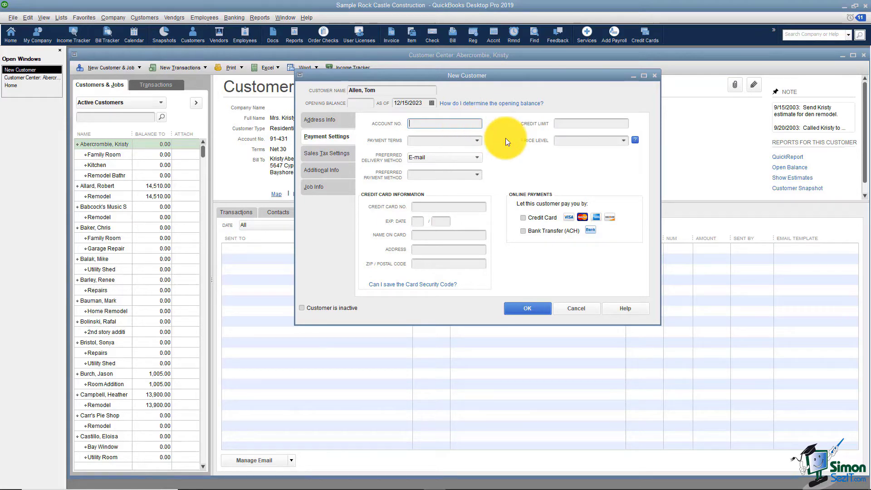
Choose Net 15 terms, keep E-mail delivery, and pick Check as the preferred payment method.
left_click(477, 140)
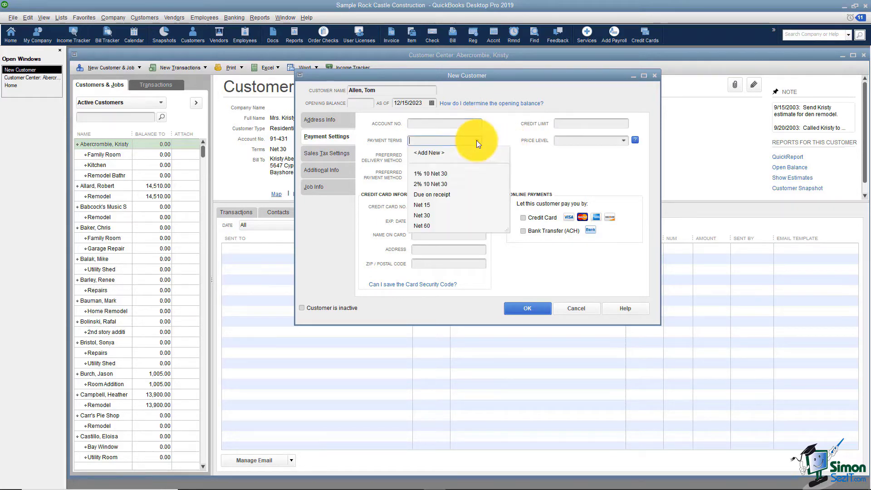
left_click(424, 206)
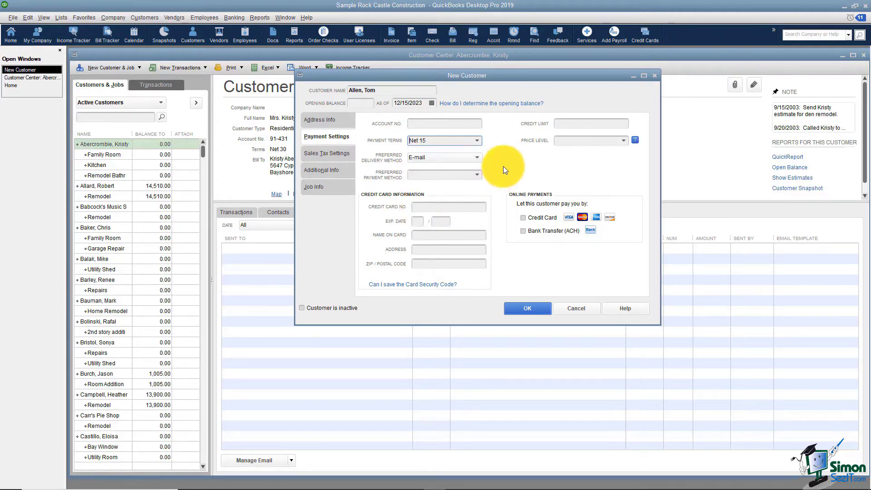
left_click(477, 159)
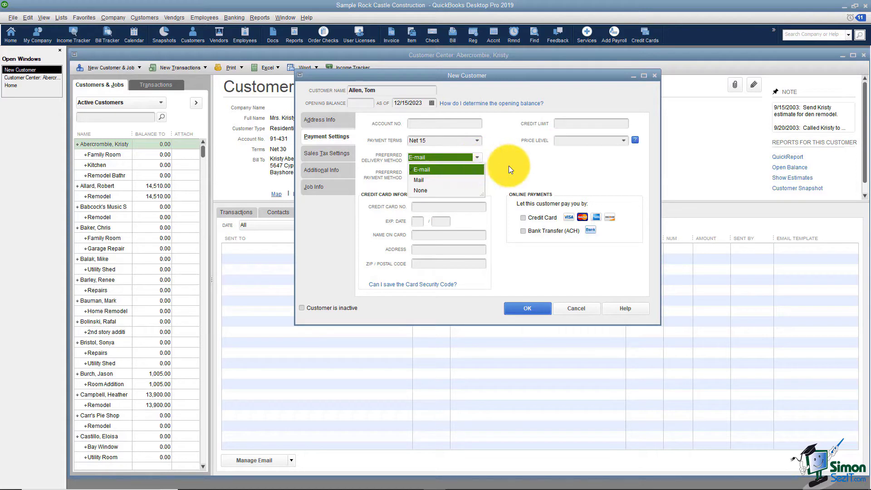
left_click(508, 165)
left_click(475, 175)
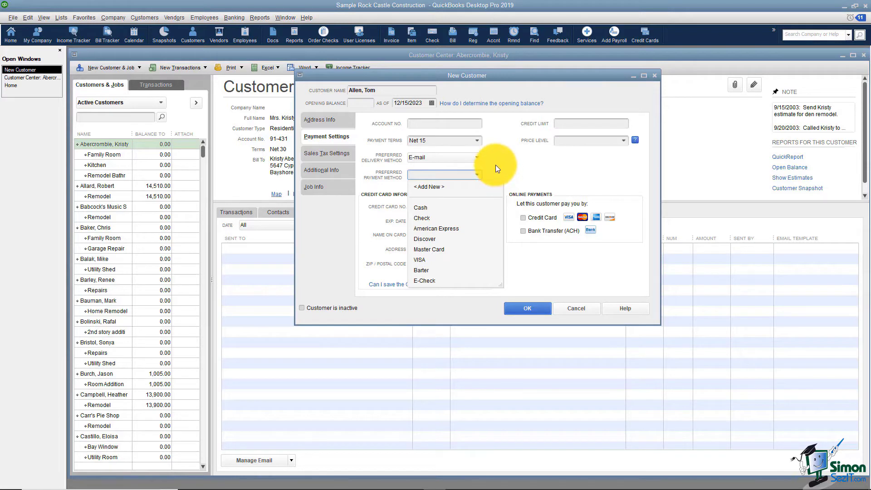
left_click(429, 219)
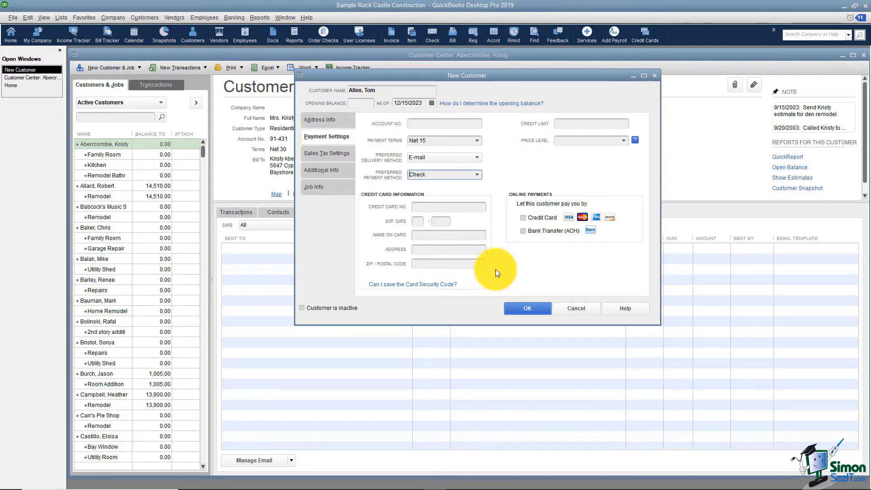
key("Tab")
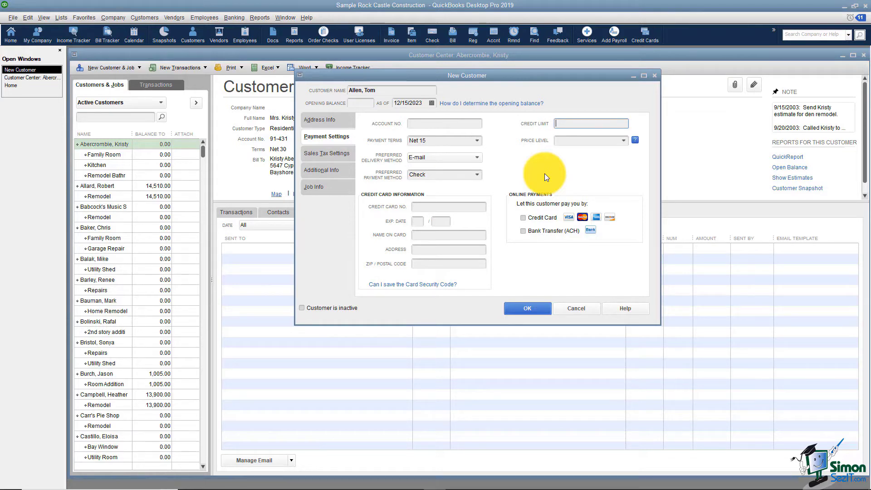
left_click(624, 141)
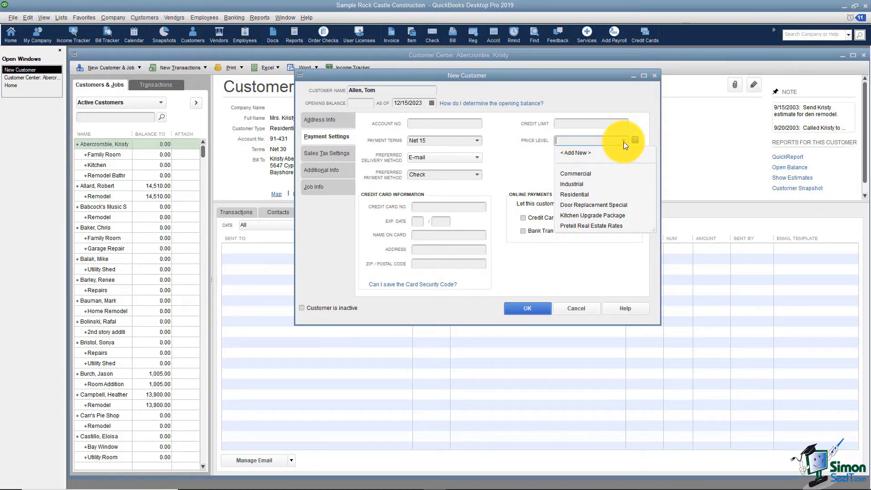
Try a new price level with a 1% adjustment, dismiss it, then view tax code Tax, item San Tomas.
left_click(573, 153)
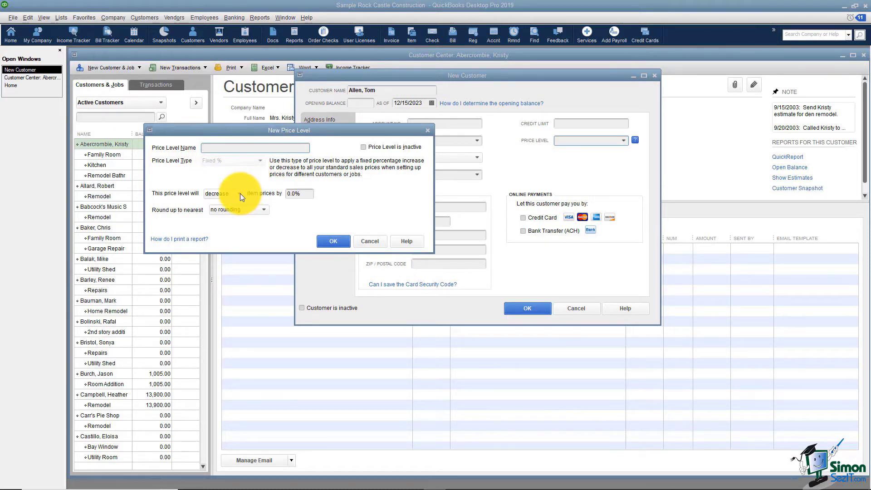
left_click(286, 193)
type("1")
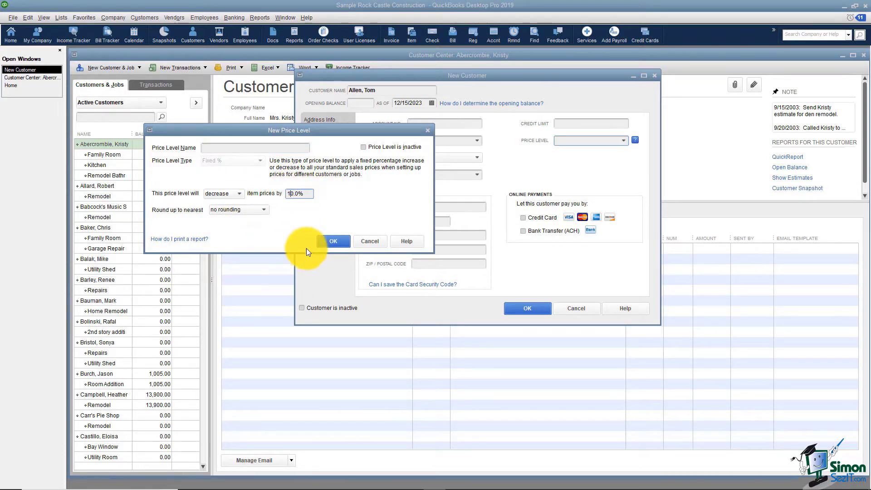
left_click(364, 244)
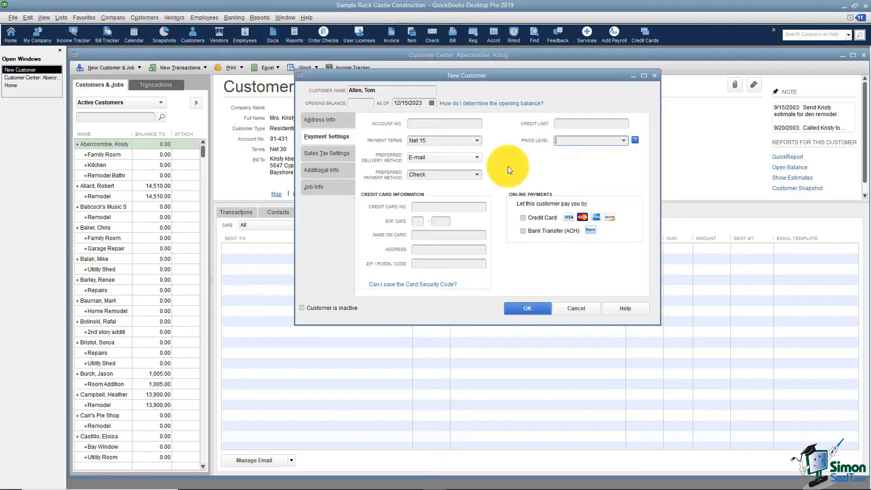
left_click(332, 153)
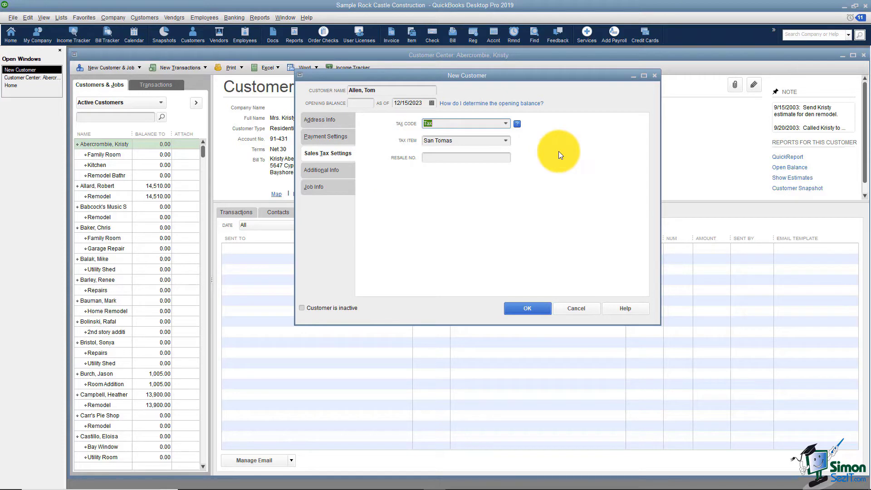
left_click(507, 124)
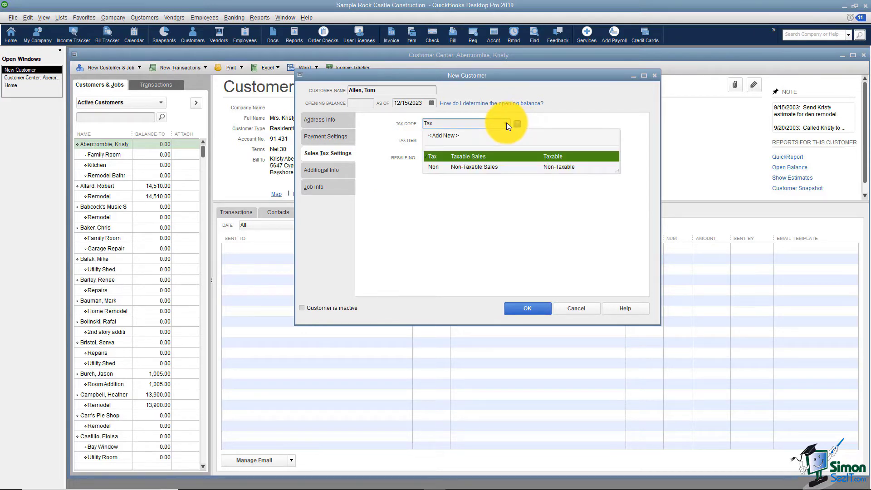
left_click(507, 123)
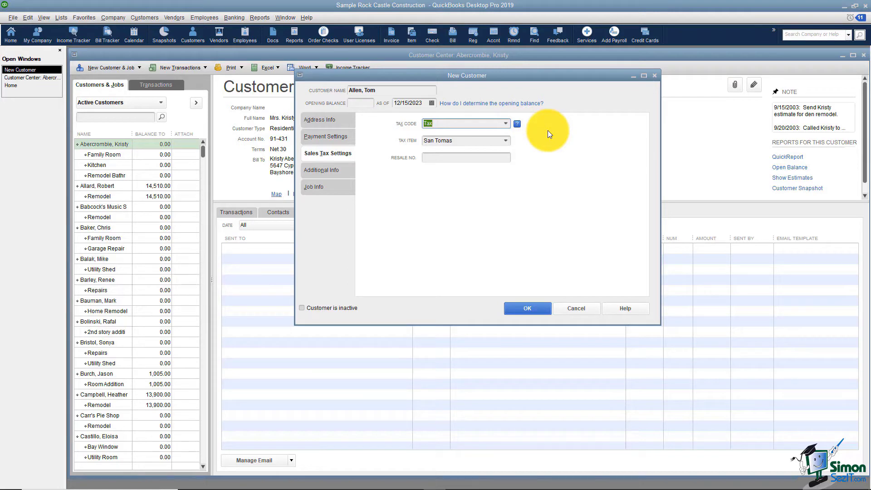
left_click(507, 124)
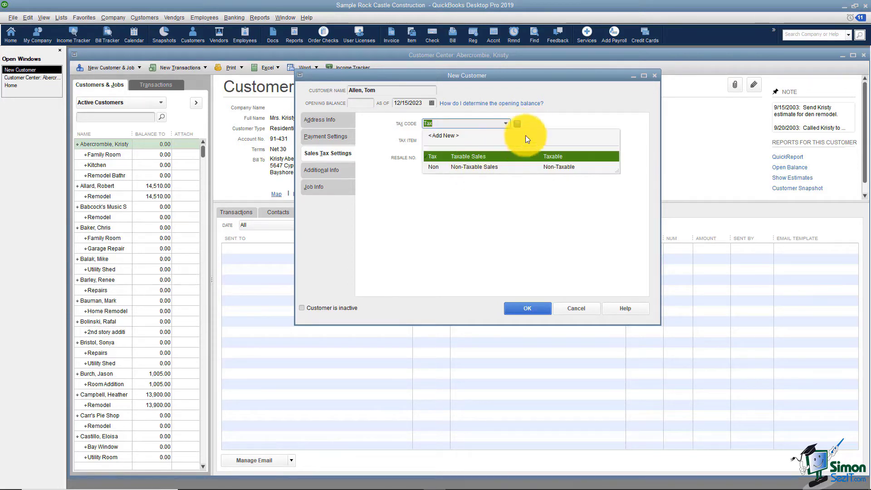
left_click(536, 117)
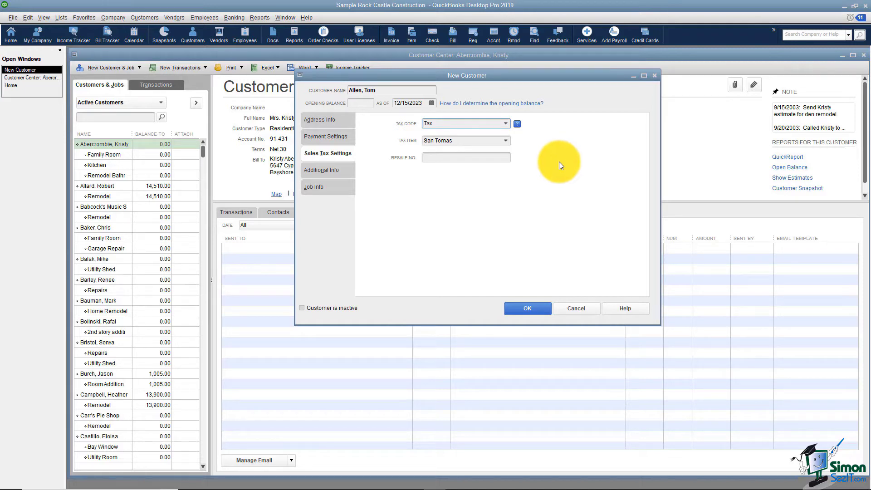
left_click(463, 159)
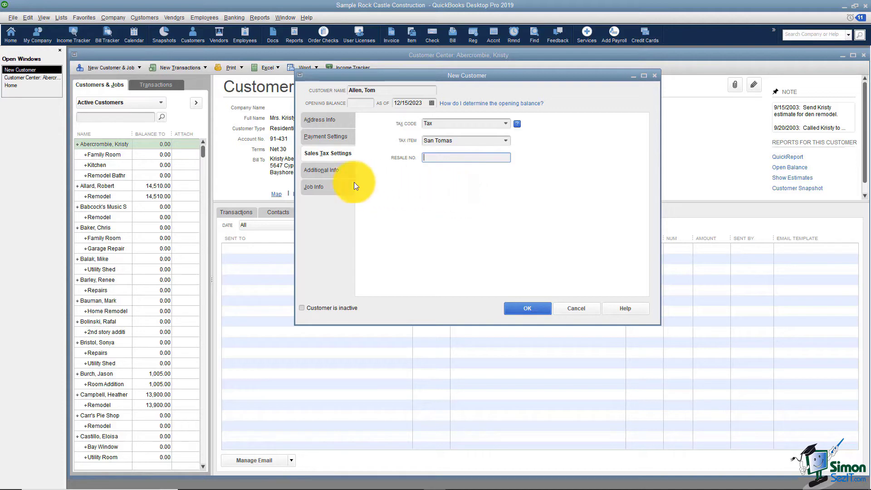
View Additional Info, leaving customer type and rep unselected.
left_click(328, 170)
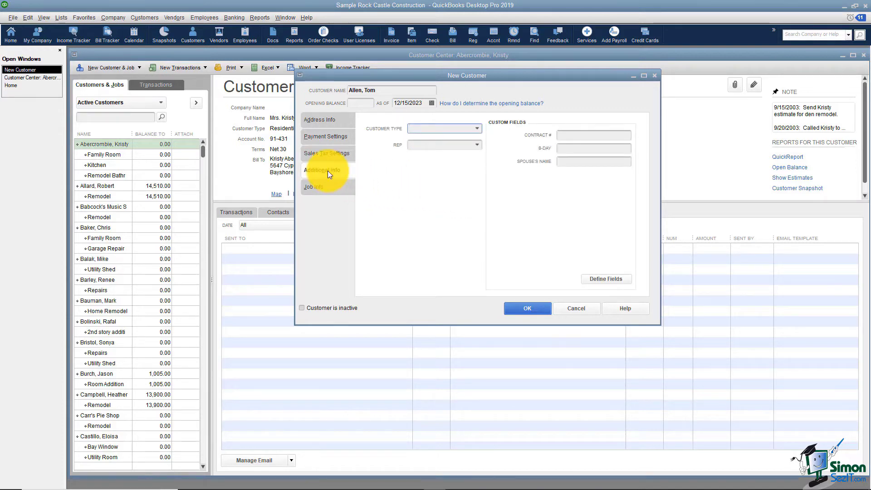
left_click(478, 130)
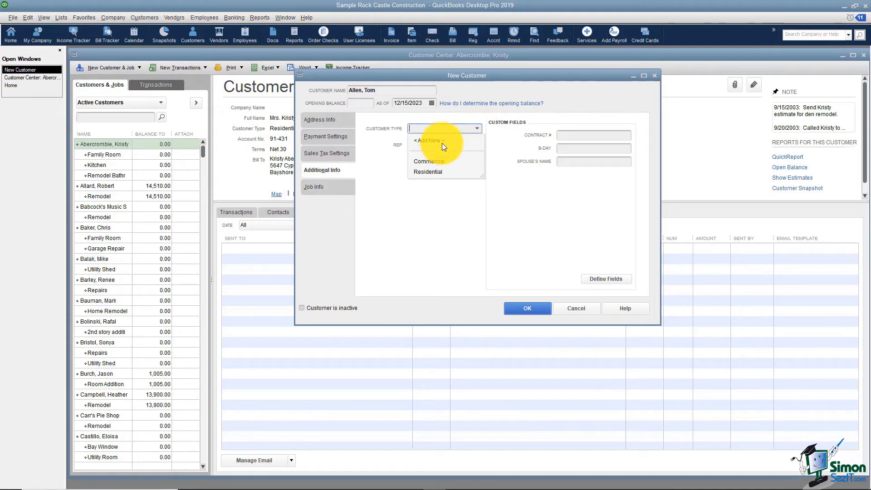
left_click(502, 146)
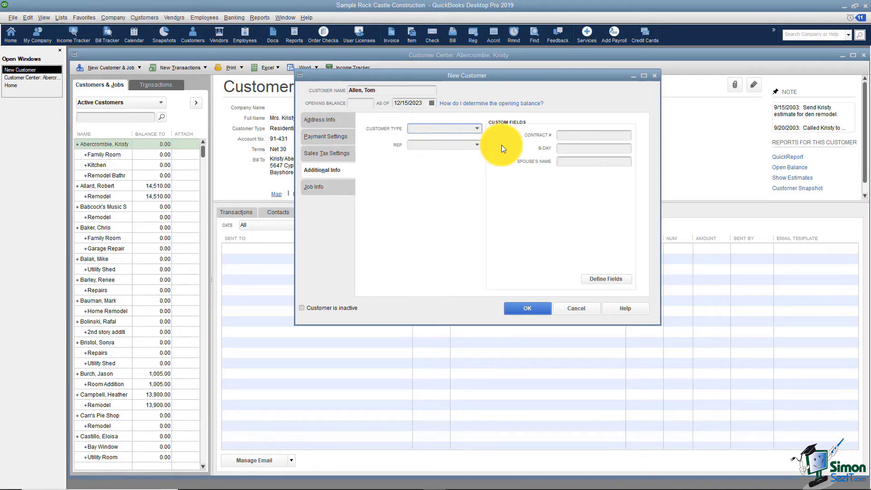
left_click(477, 145)
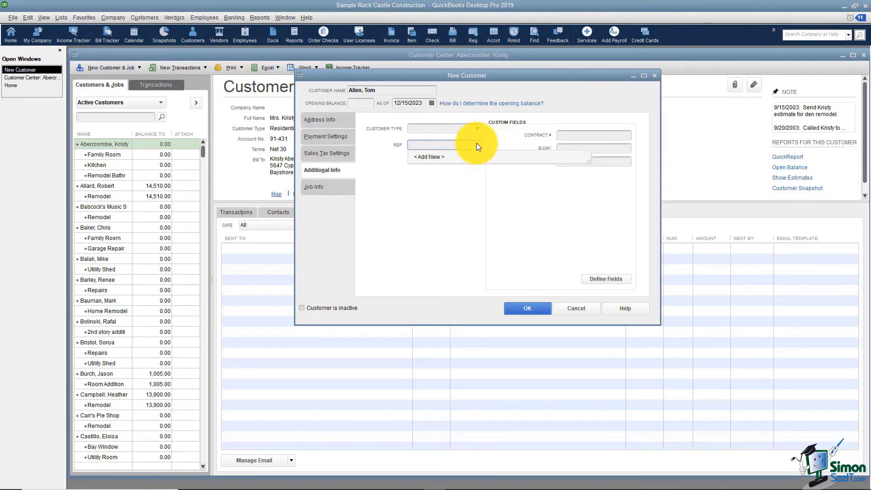
left_click(435, 158)
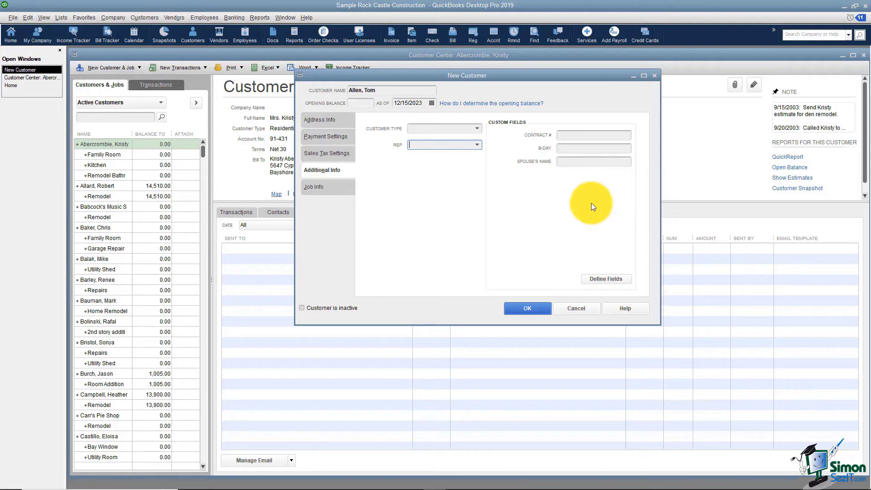
left_click(606, 280)
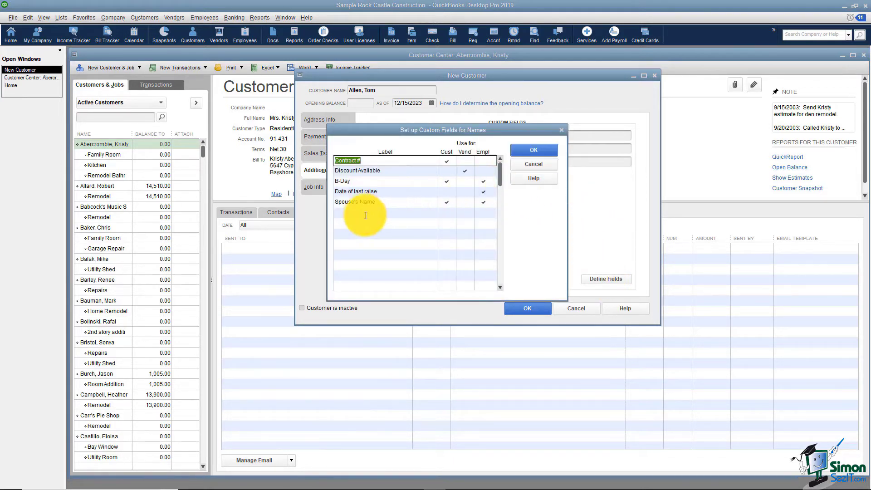
left_click(355, 213)
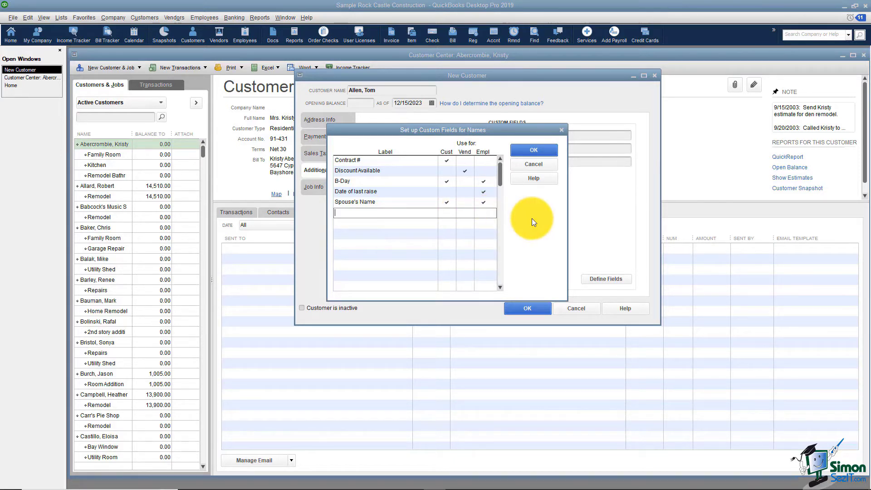
left_click(534, 163)
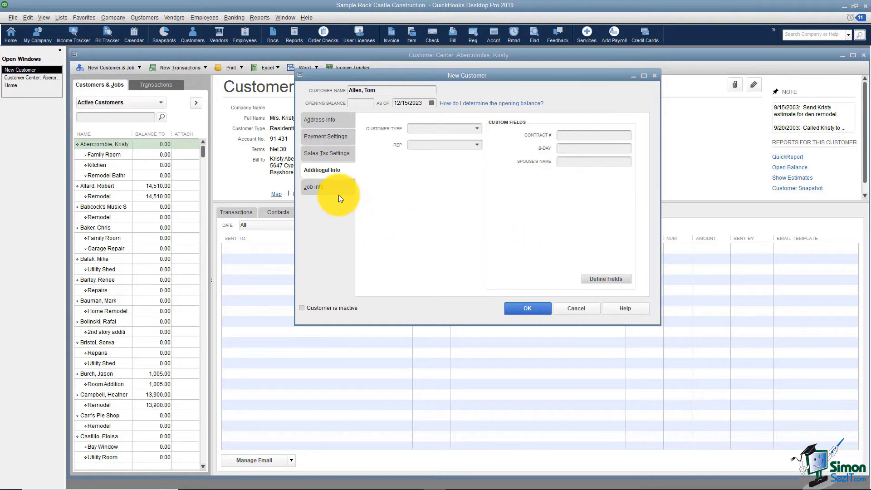
Review the Job Info tab, with job status None, then save the new customer with OK.
left_click(320, 189)
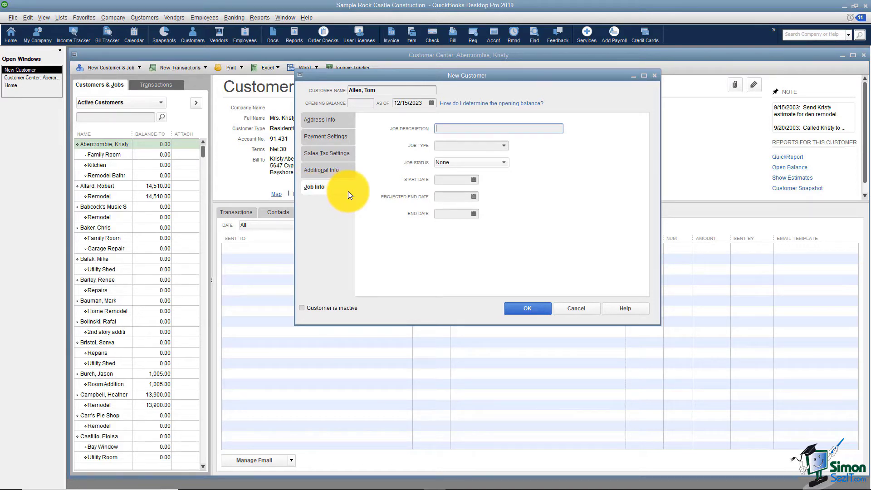
left_click(519, 307)
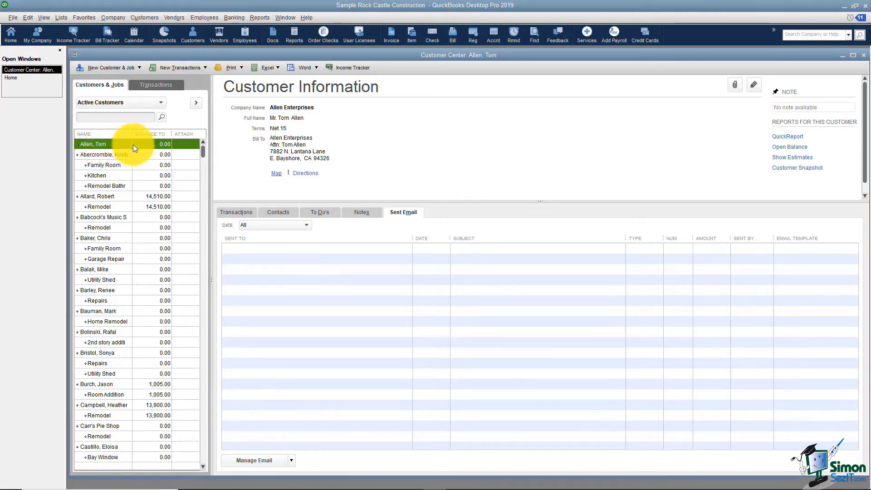
Widen the NAME column to show full job names and sort the customer list alphabetically by NAME.
left_click_drag(135, 137, 149, 139)
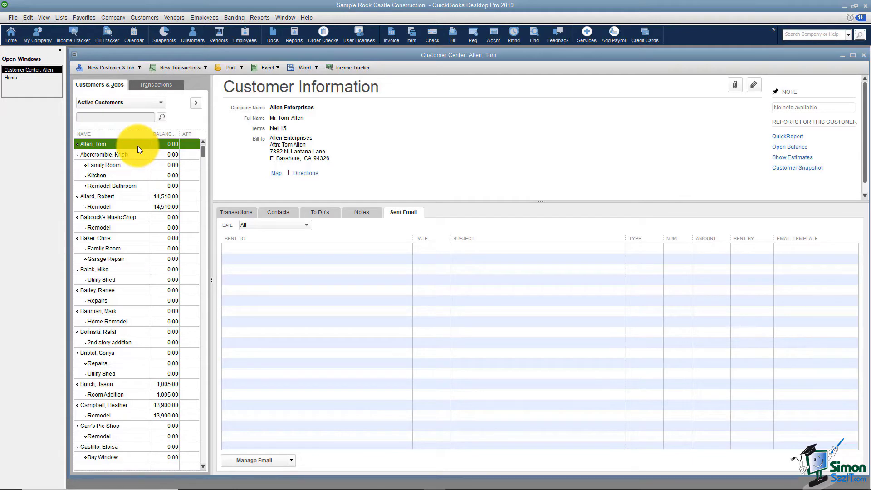
left_click(108, 133)
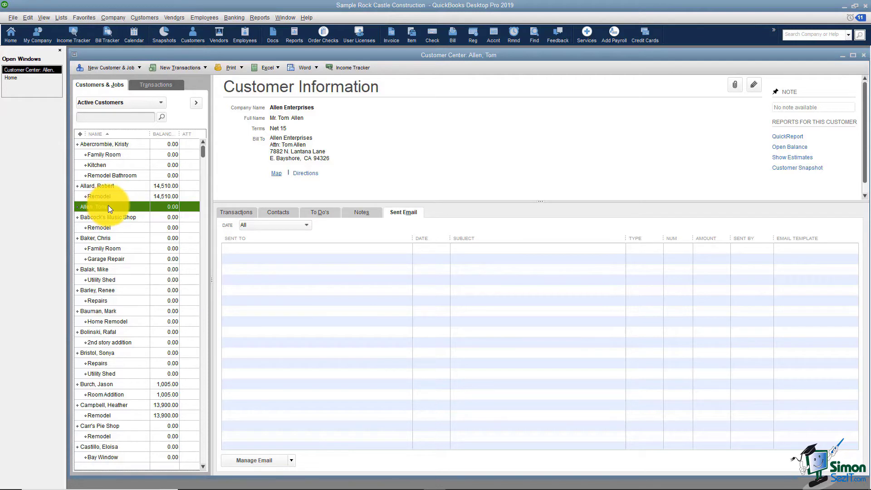
left_click(139, 67)
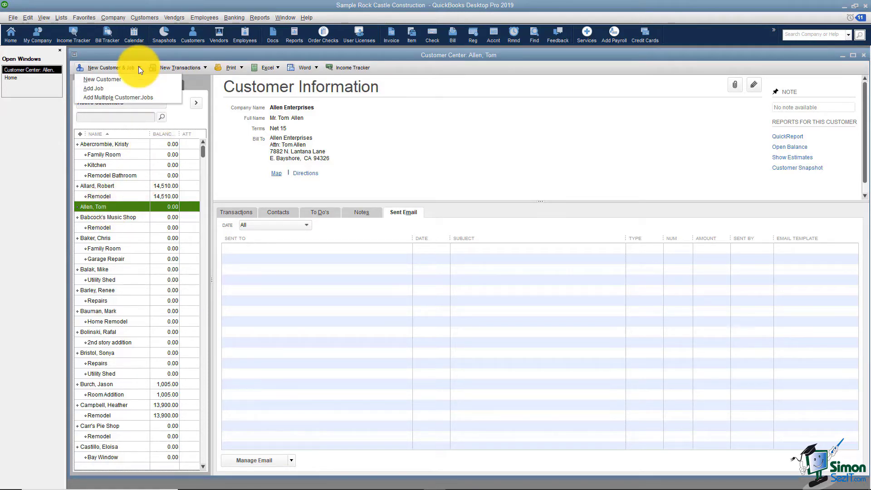
left_click(104, 87)
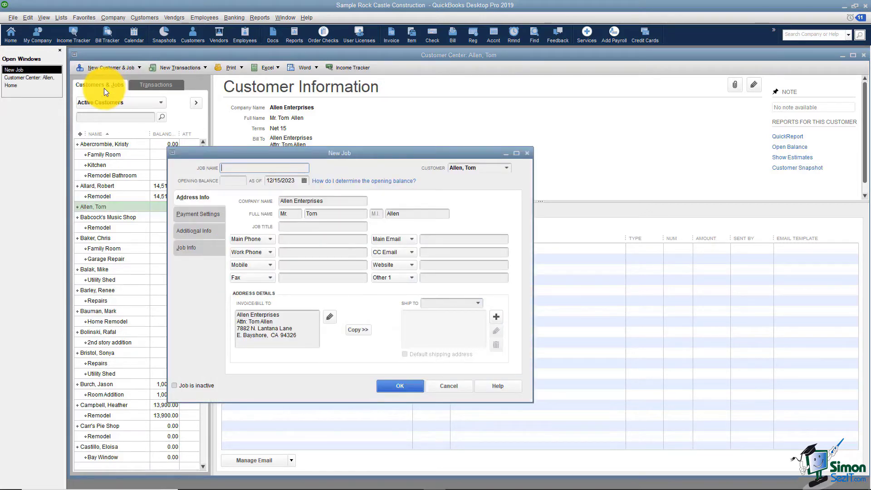
type("K")
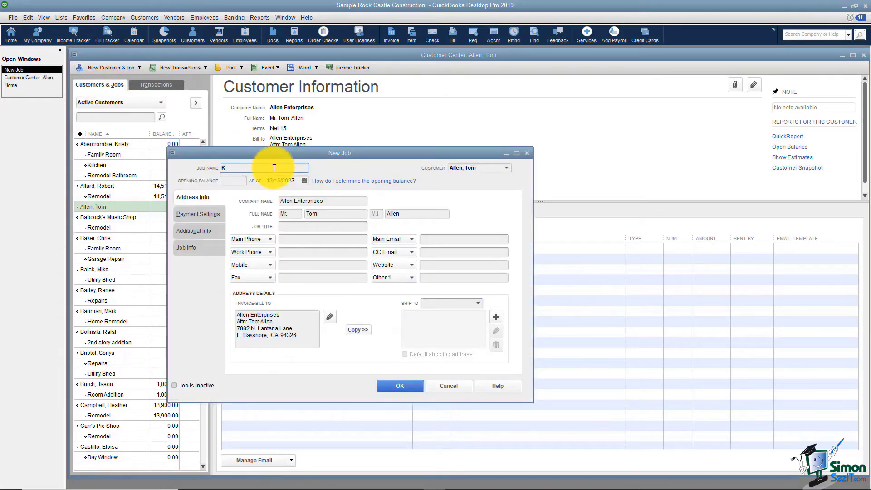
type("itchen Remodel")
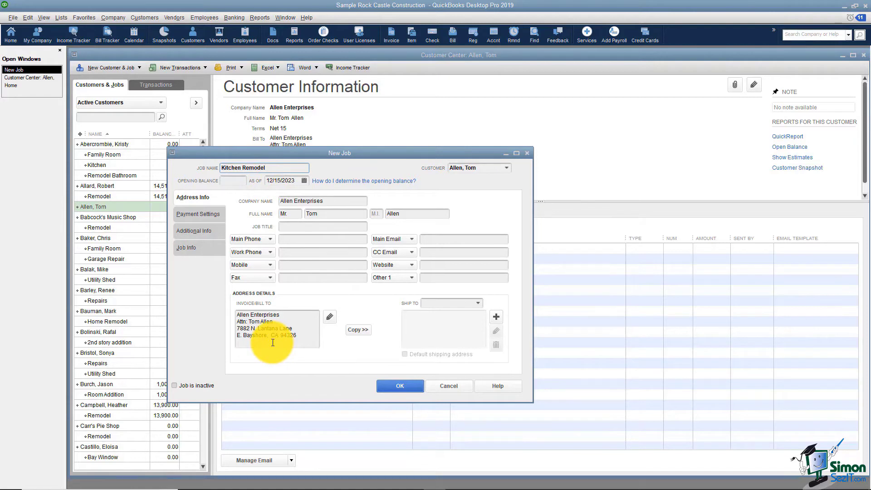
Review the job's info tabs, leave job type and status as None, and save the job.
left_click(215, 216)
left_click(199, 232)
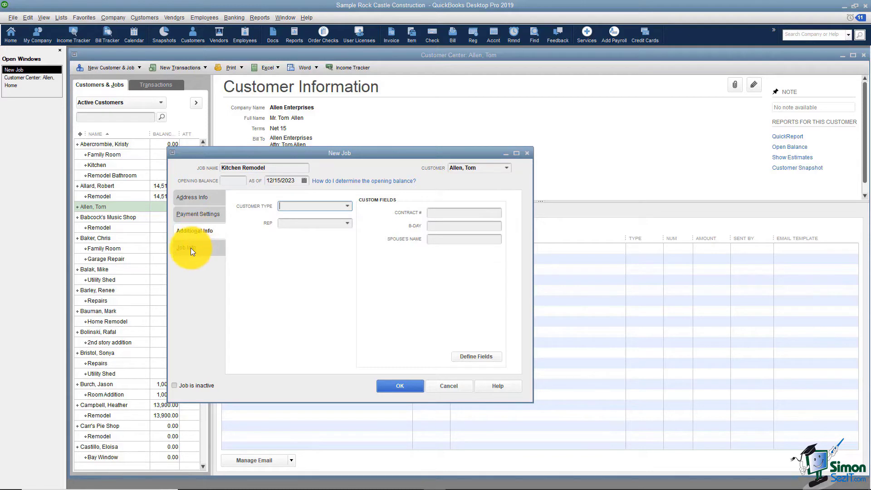
left_click(191, 248)
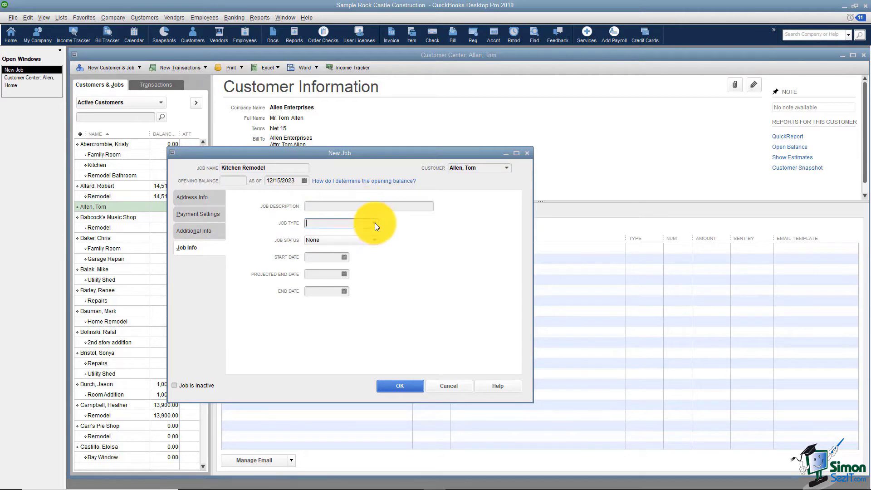
left_click(374, 223)
left_click(402, 255)
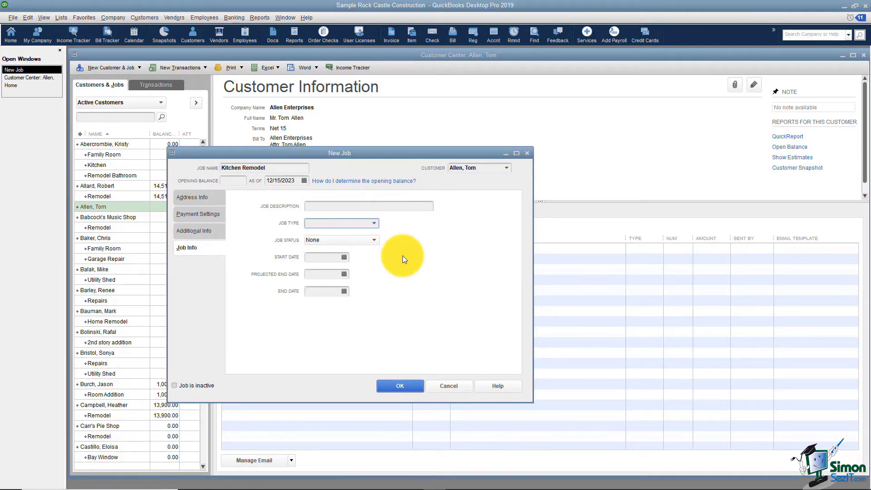
left_click(374, 240)
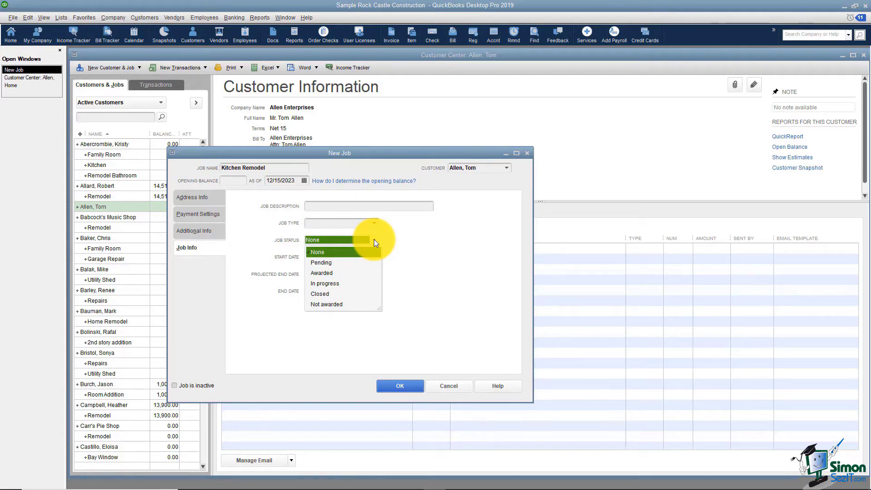
left_click(409, 247)
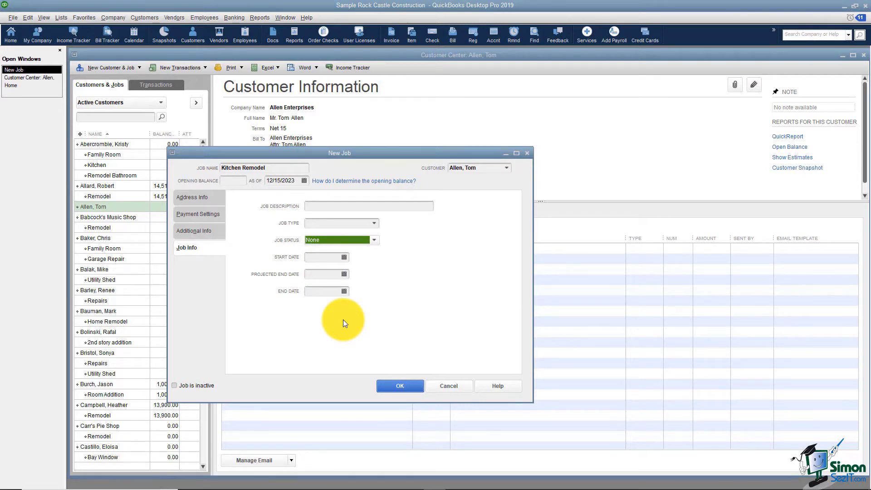
left_click(388, 387)
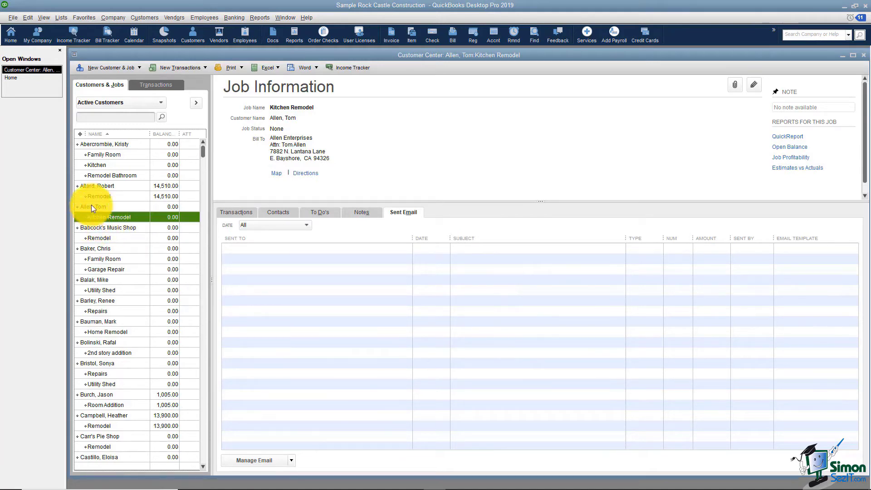
left_click(109, 206)
left_click(113, 216)
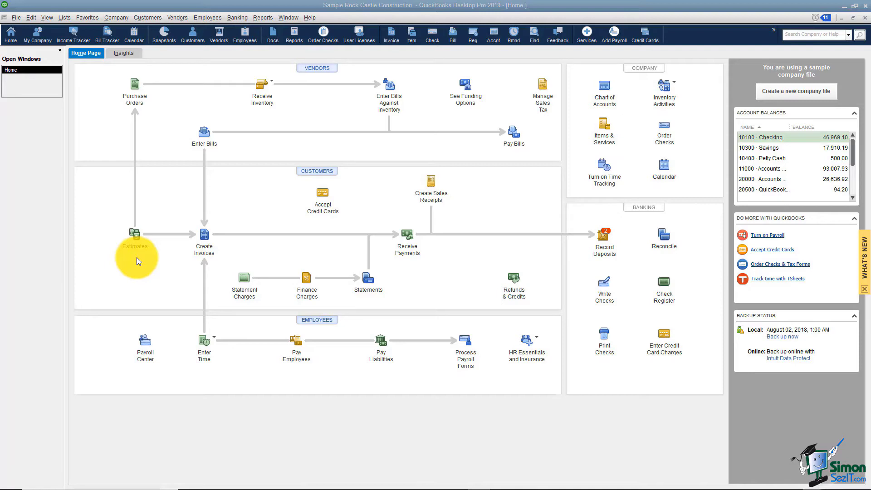
left_click(137, 236)
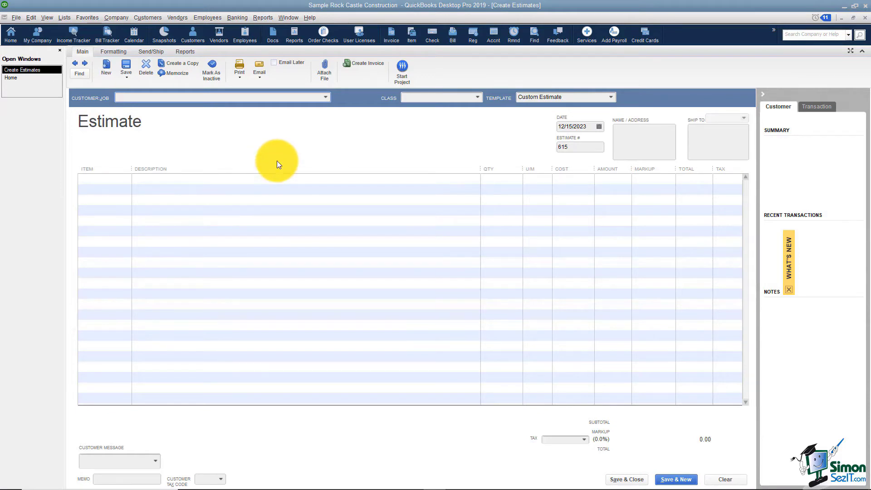
left_click(327, 98)
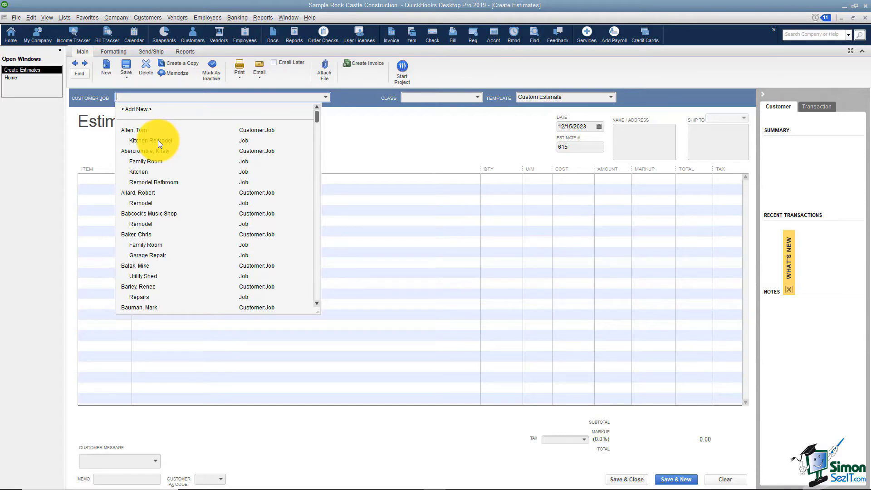
left_click(158, 141)
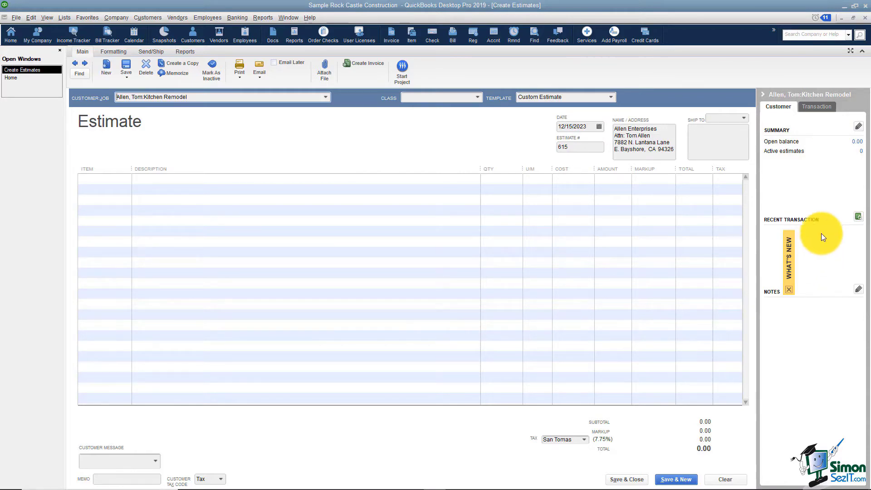
Close the What's New tips and collapse the customer history side panel.
left_click(789, 290)
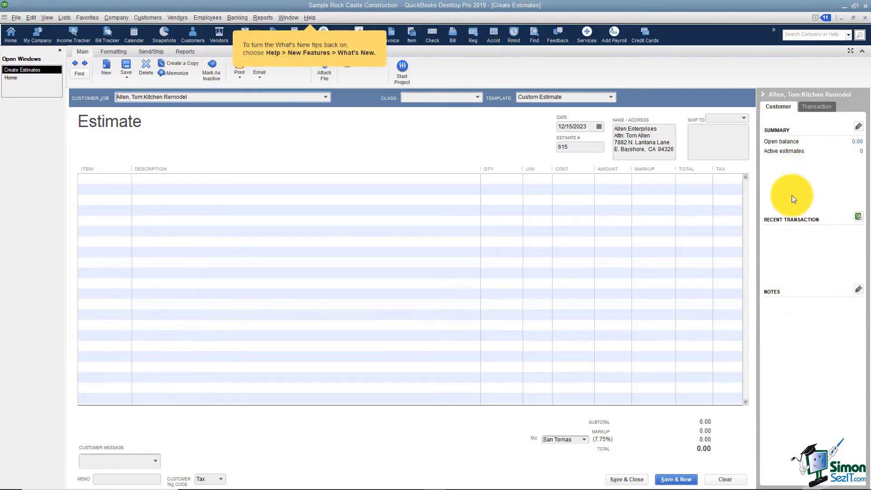
left_click(764, 95)
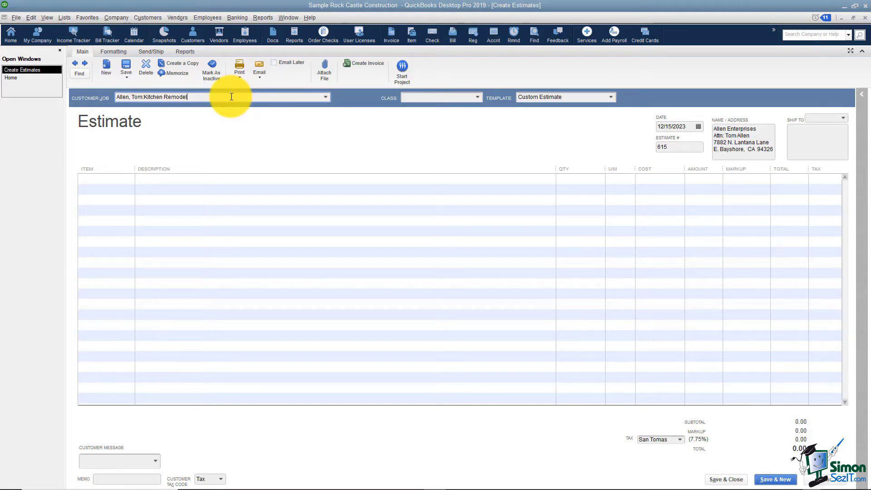
left_click(325, 97)
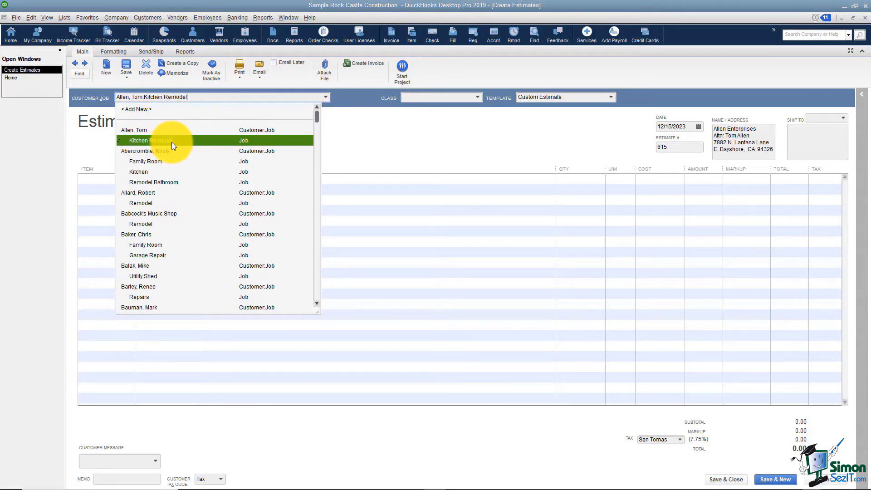
left_click(134, 131)
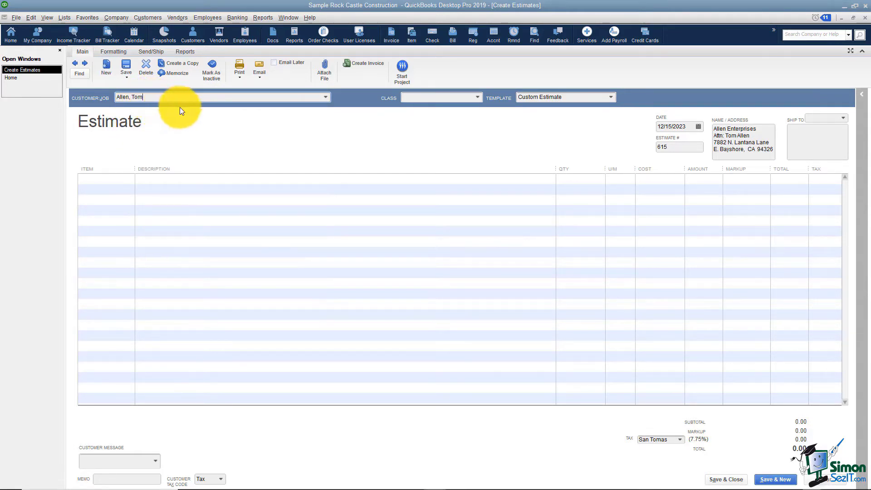
type(":Sunroom")
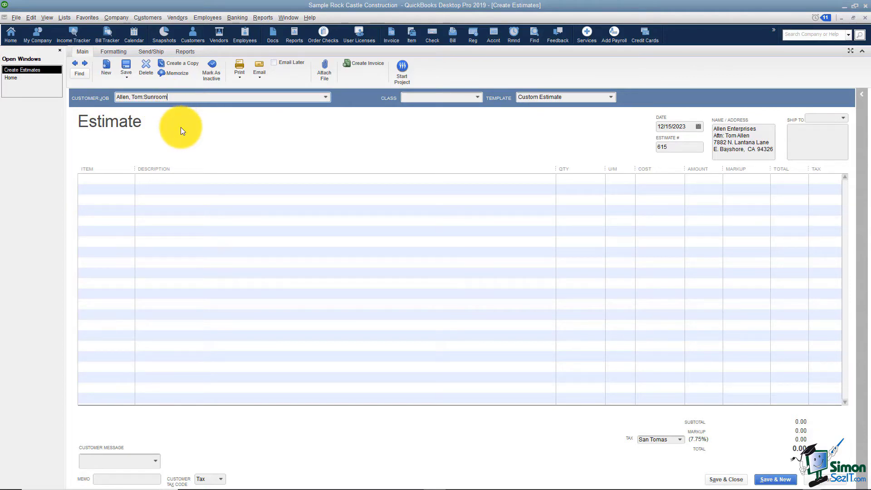
key("Tab")
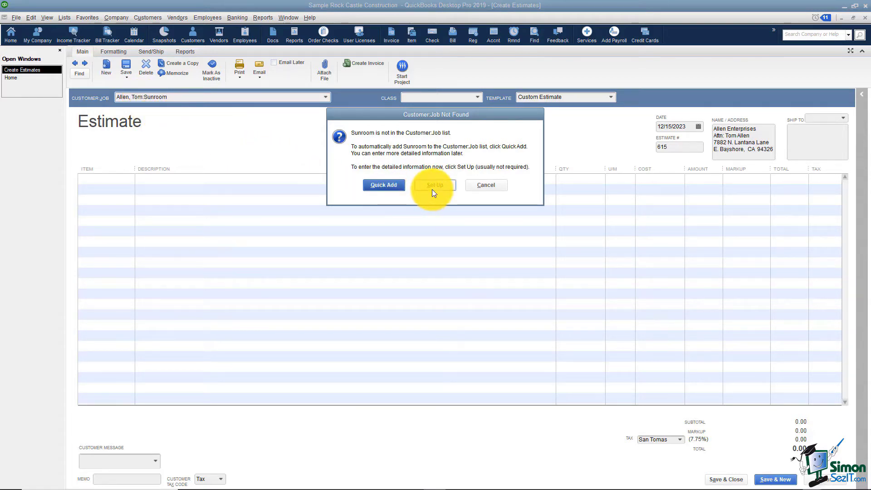
left_click(388, 186)
left_click(327, 97)
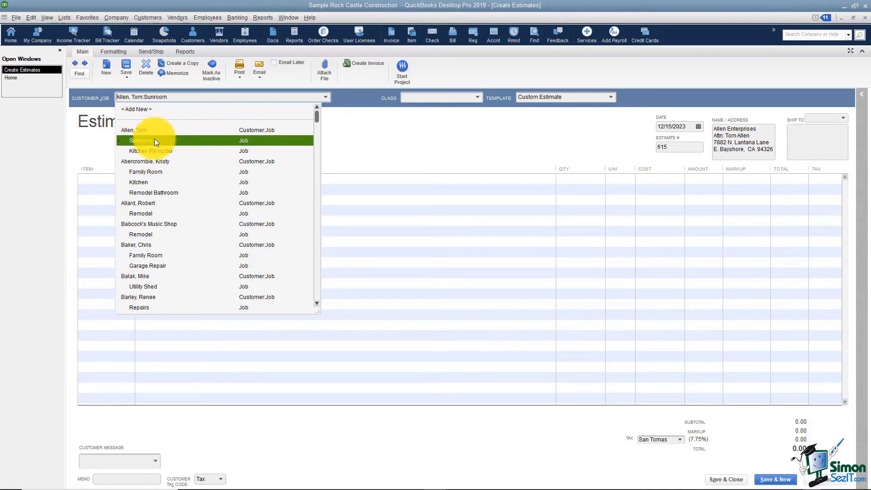
left_click(372, 107)
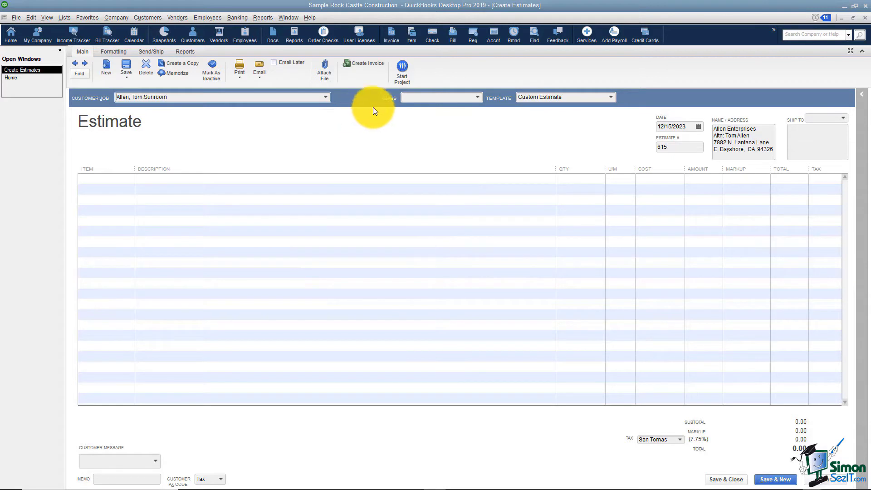
left_click(478, 97)
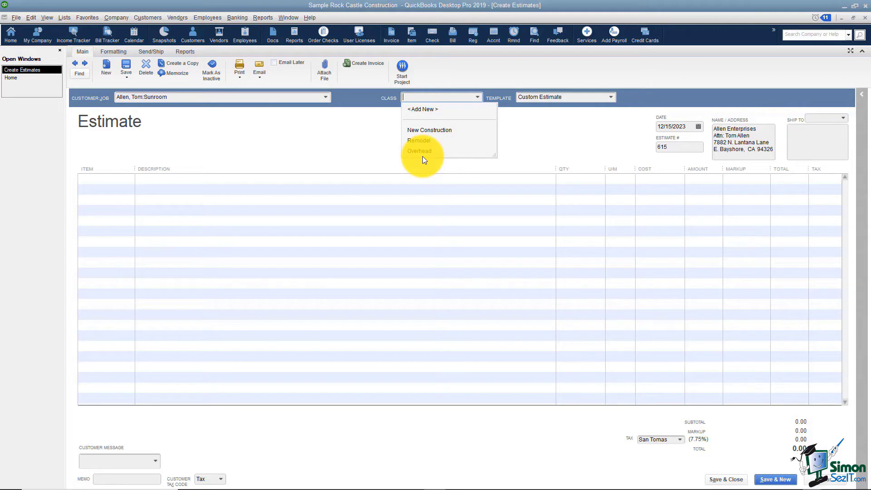
left_click(527, 137)
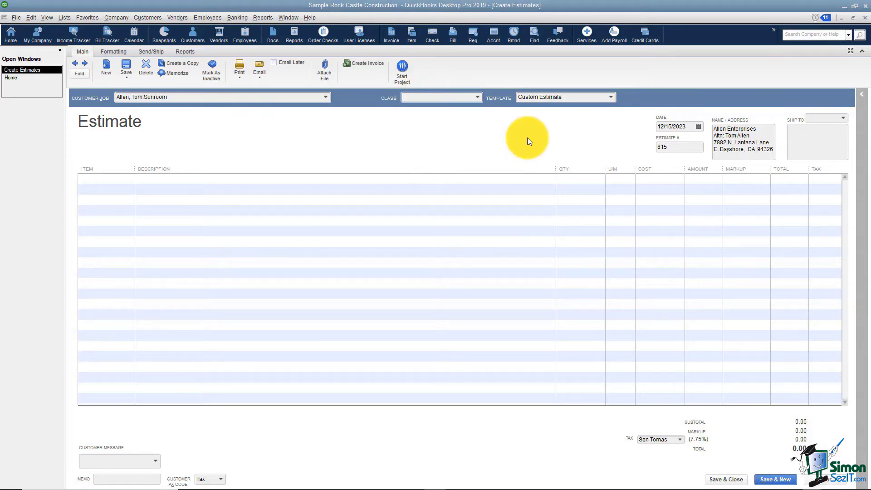
left_click(612, 101)
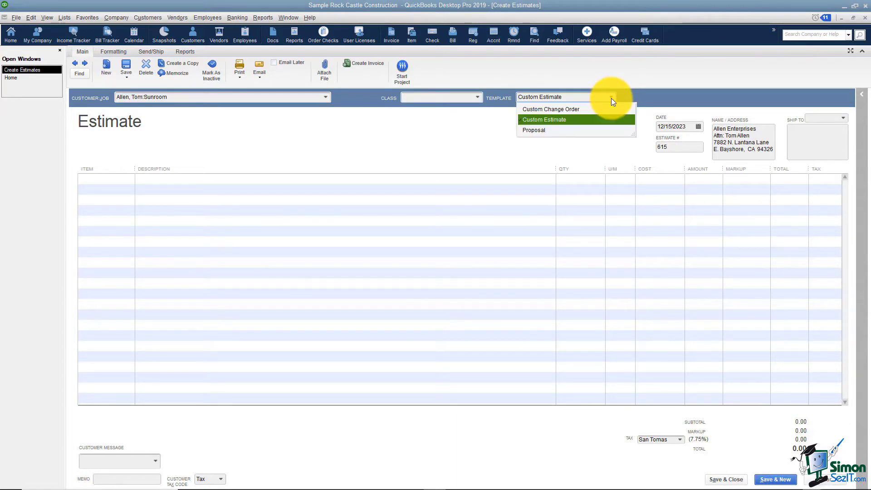
left_click(576, 121)
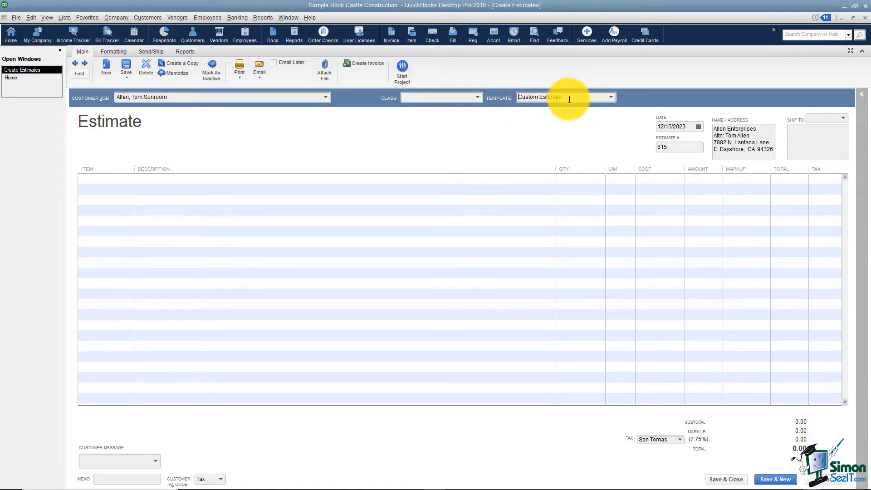
Confirm the estimate date stays 12/15/2023 using the calendar.
left_click(700, 127)
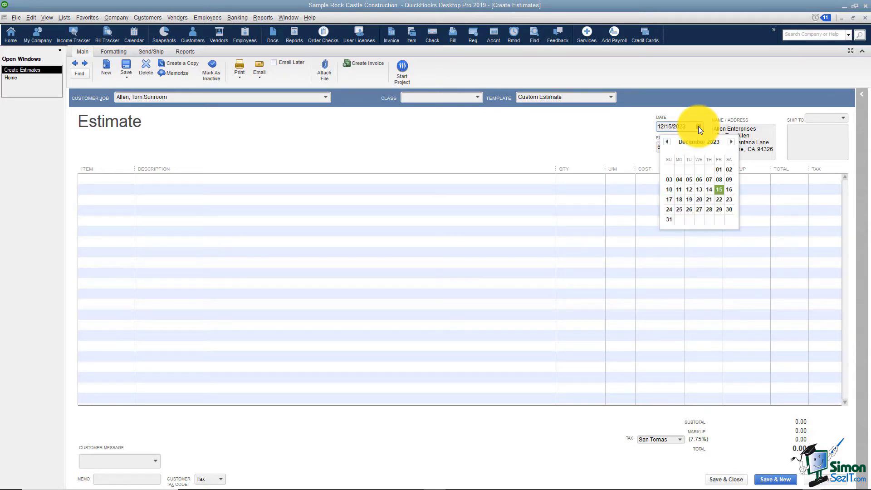
left_click(655, 141)
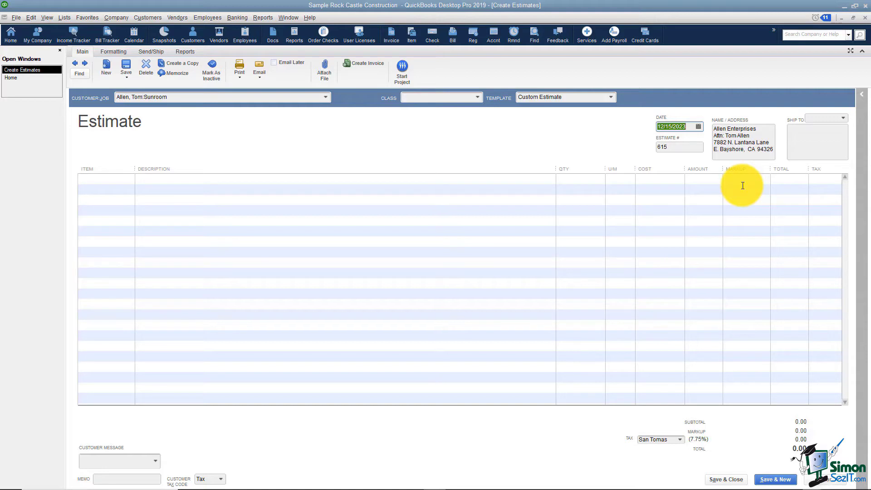
Pick Framing from the item list for the estimate's first line.
left_click(126, 180)
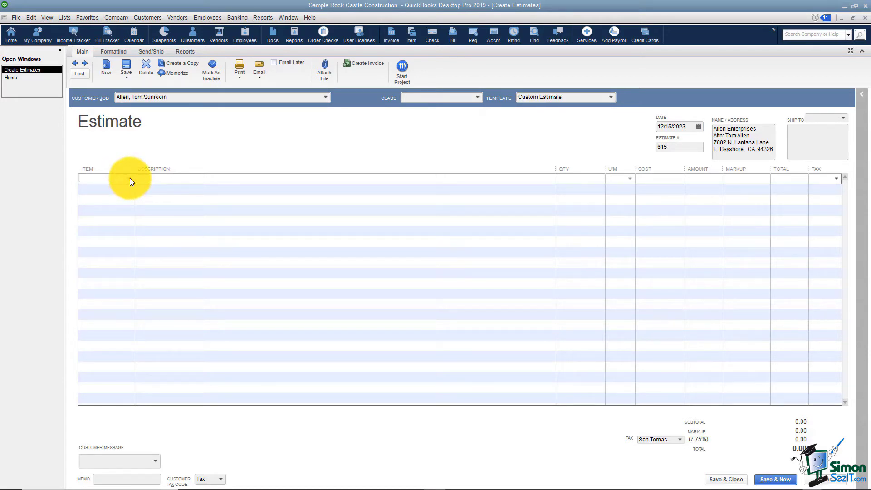
left_click(130, 178)
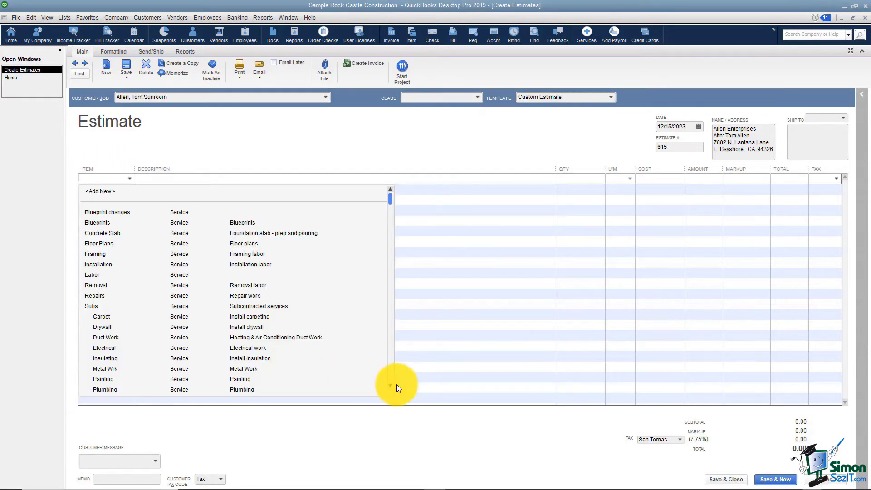
left_click(390, 386)
scroll(390, 385, "down", 5)
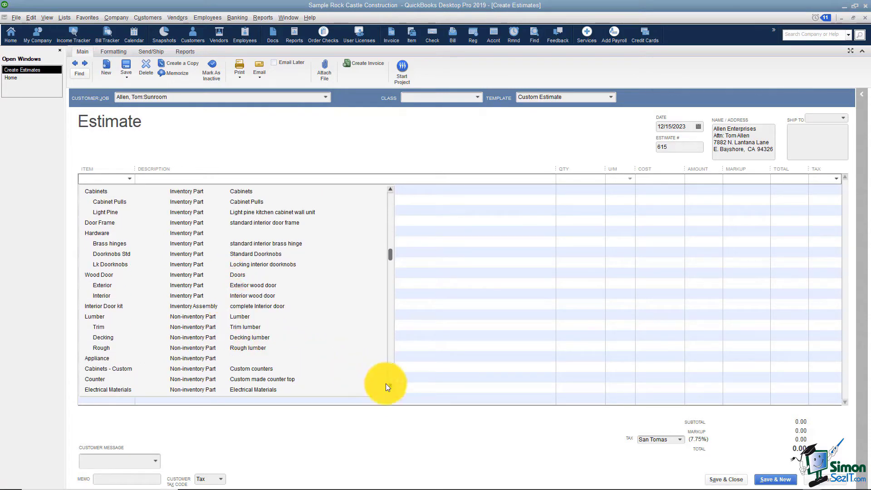
scroll(391, 385, "down", 6)
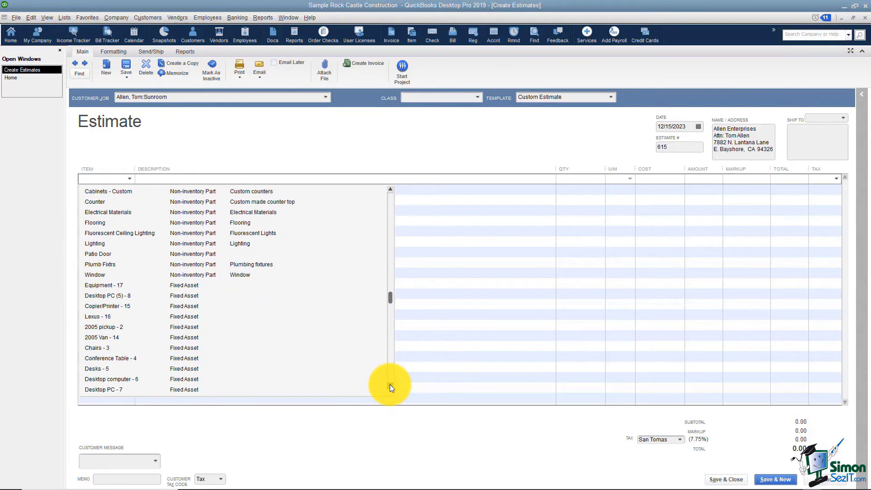
scroll(389, 384, "down", 2)
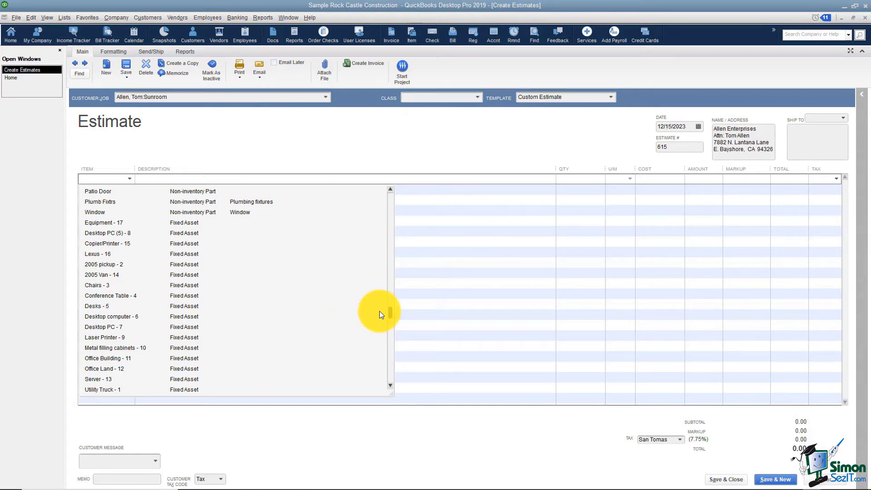
left_click_drag(390, 312, 388, 194)
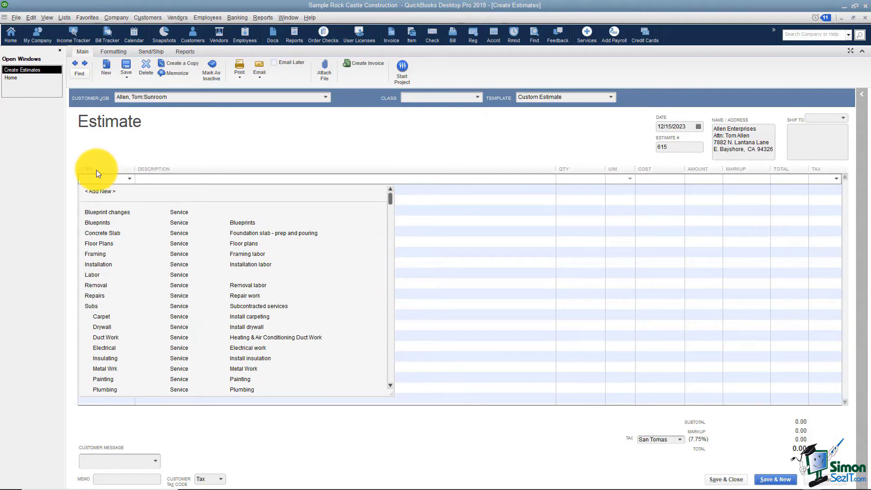
left_click(98, 254)
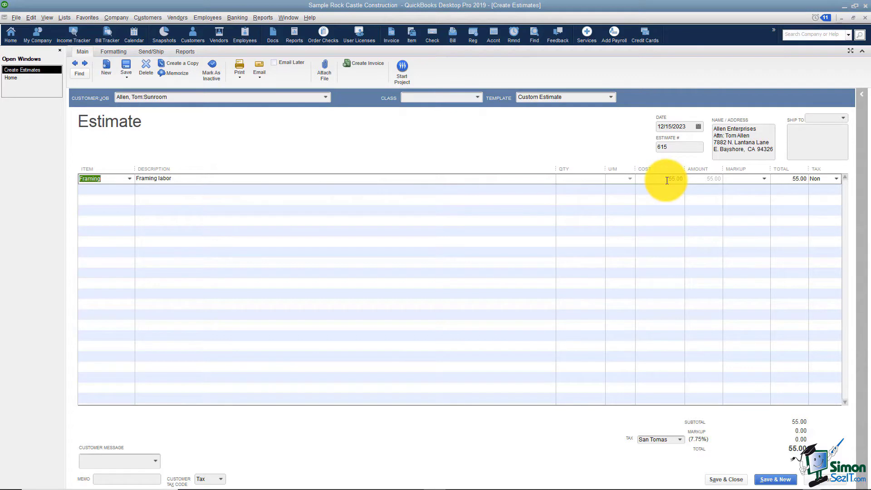
Enter quantity 10 and cost 50.00 on the Framing line, for a 500.00 amount.
left_click(187, 178)
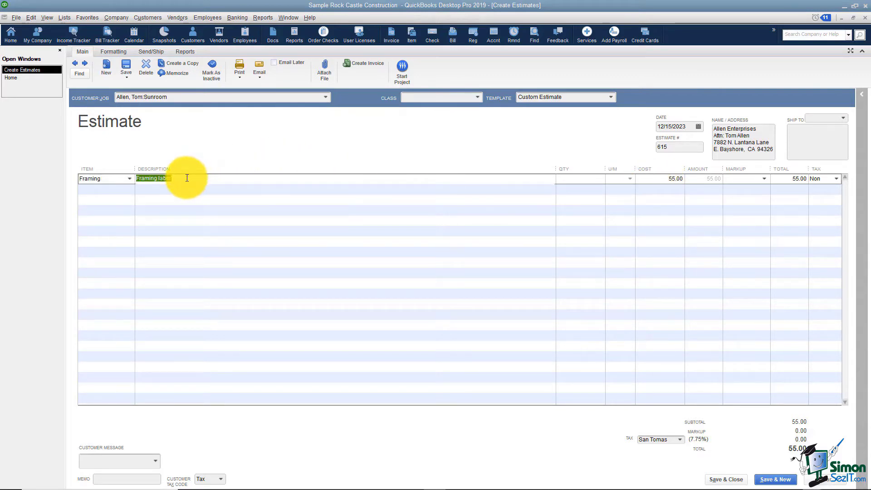
left_click(187, 178)
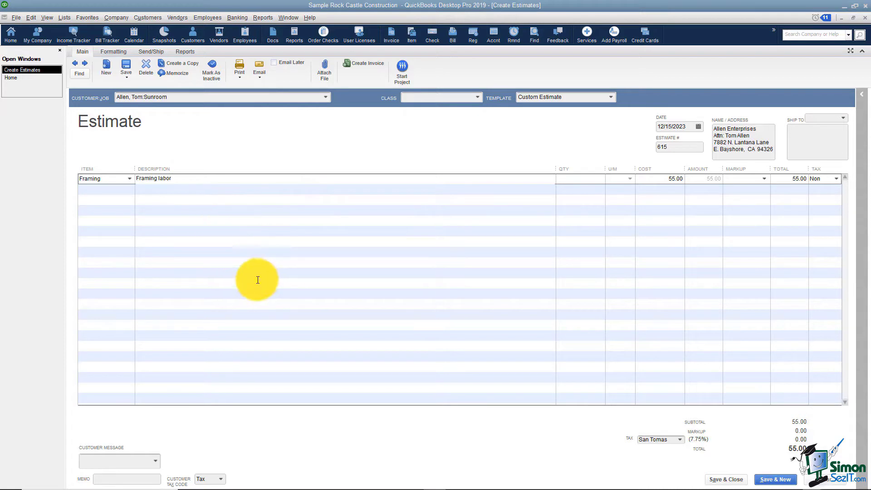
key("Tab")
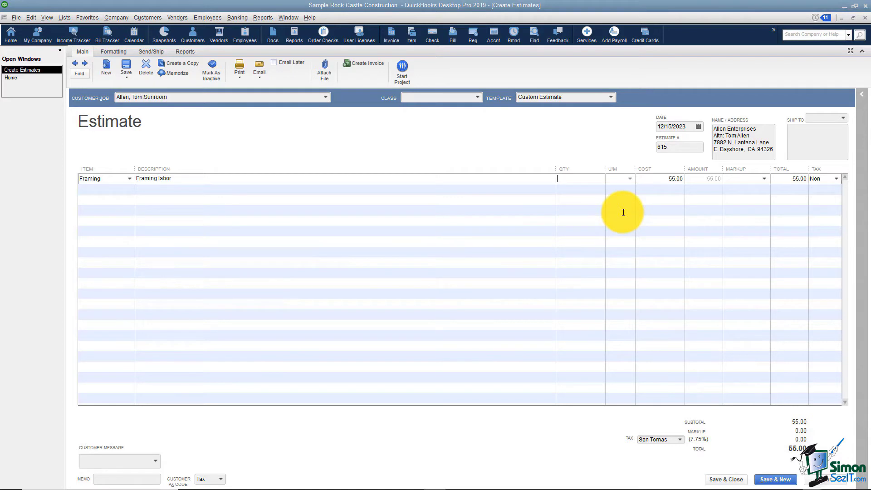
type("10")
key("Tab")
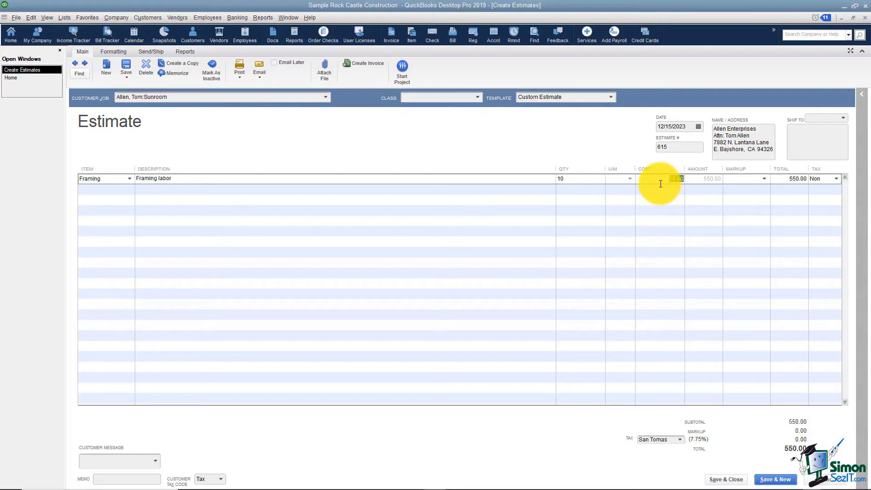
type("50.")
key("Tab")
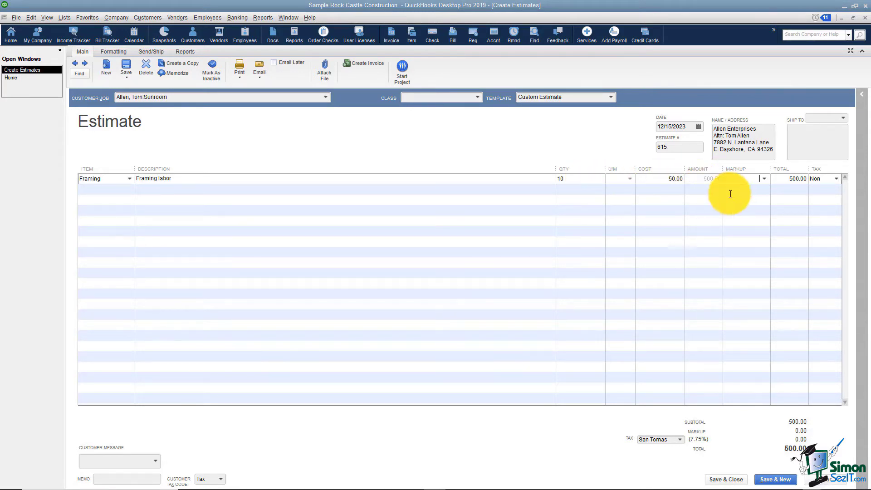
Apply a 30% markup to the Framing line and keep its tax code as Non.
left_click(745, 181)
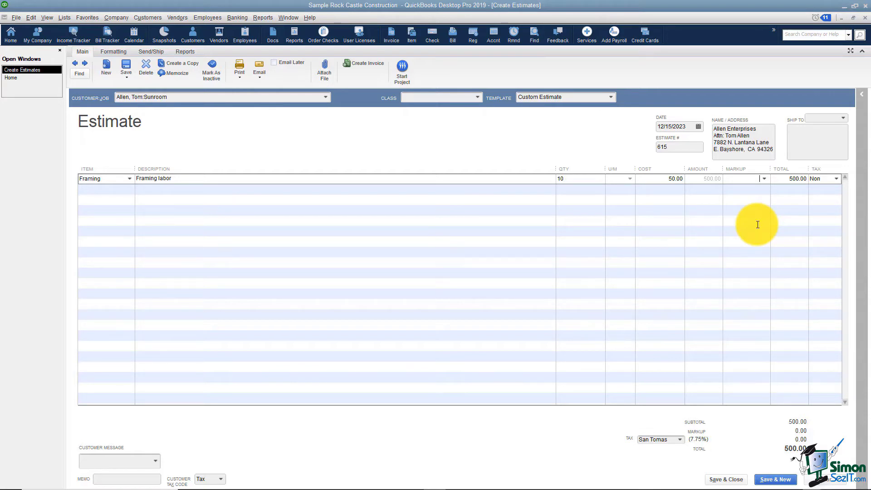
type("30%")
key("Tab")
key("Tab")
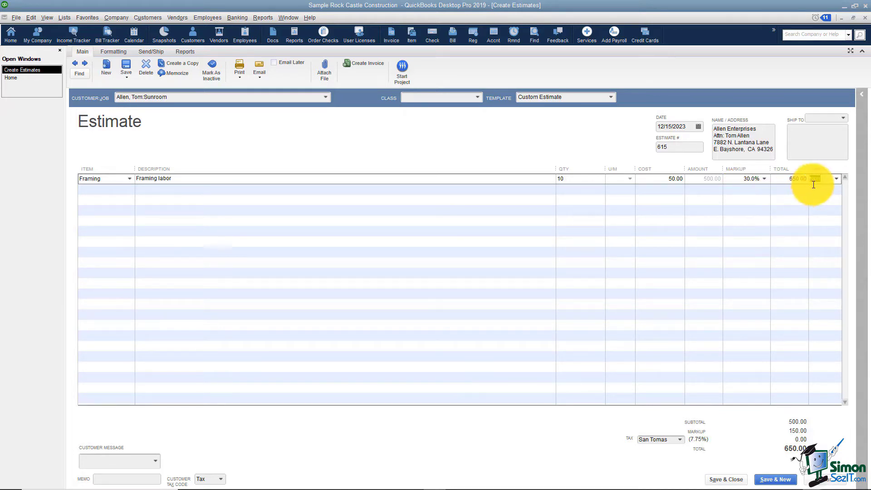
left_click(837, 179)
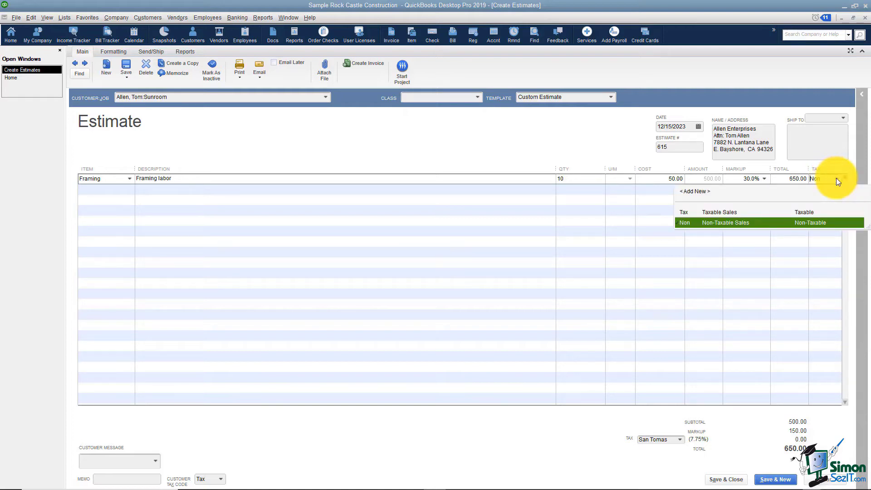
left_click(837, 178)
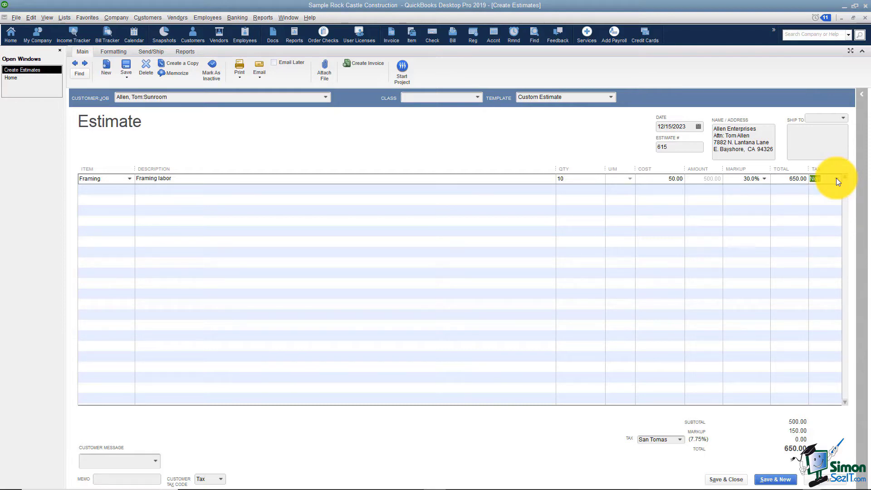
key("Tab")
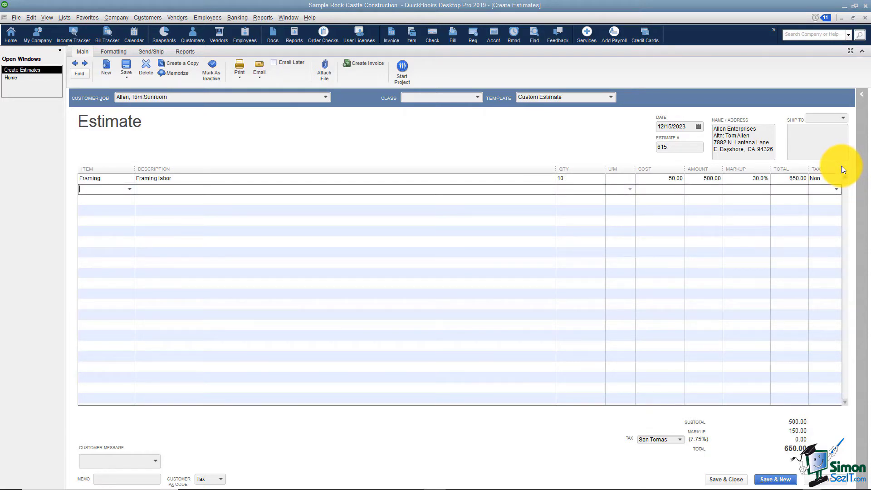
Choose Wood Door:Exterior as the second line's item.
type("Wood Door")
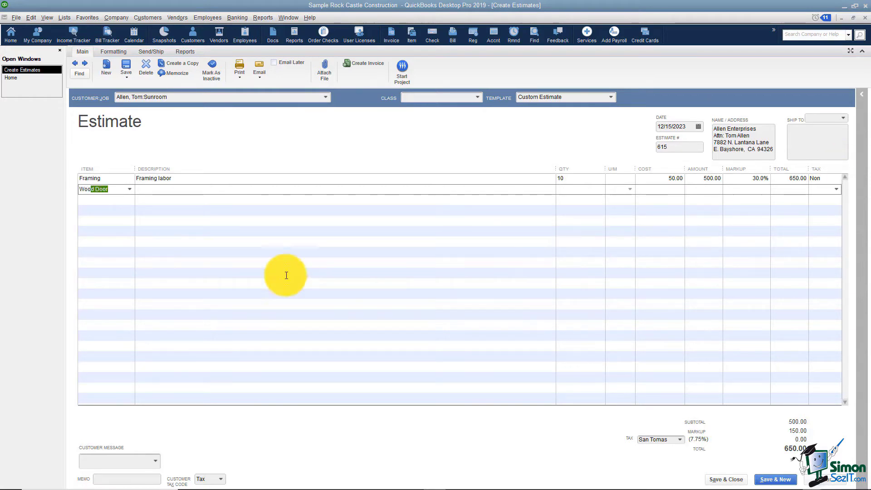
left_click(130, 189)
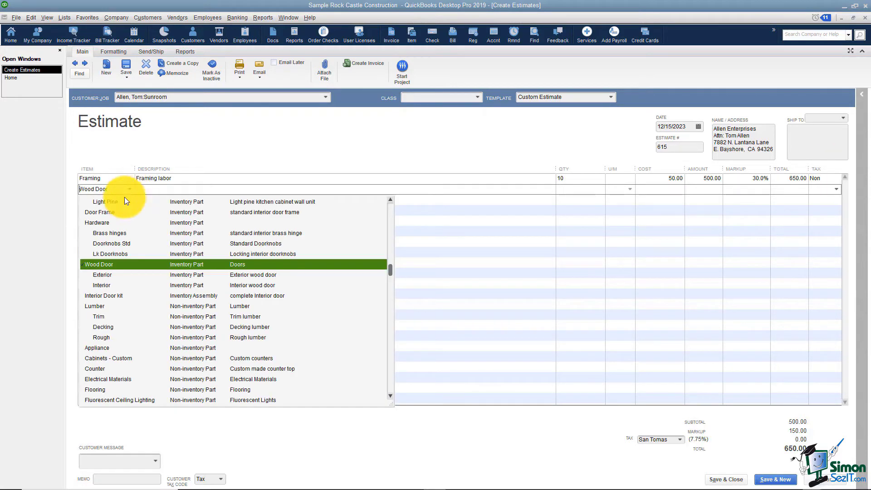
left_click(106, 275)
Set the door line to quantity 2 with a 1,000.00 markup.
left_click(579, 190)
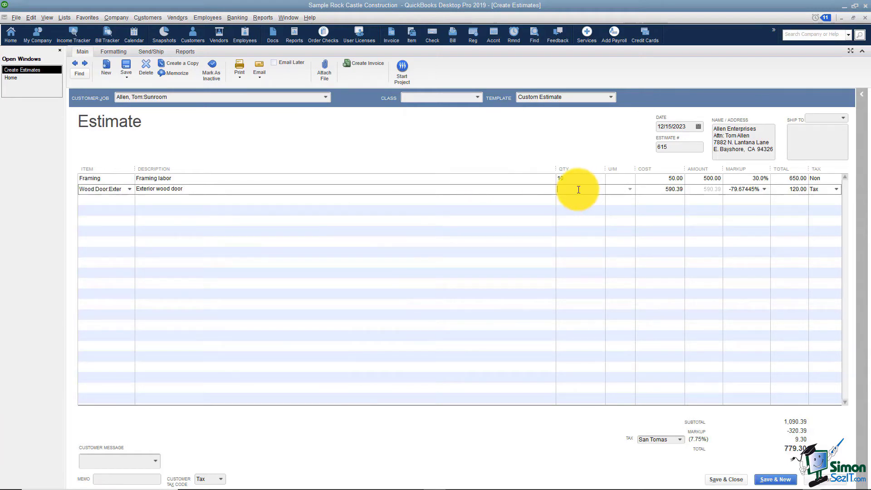
type("2")
key("Tab")
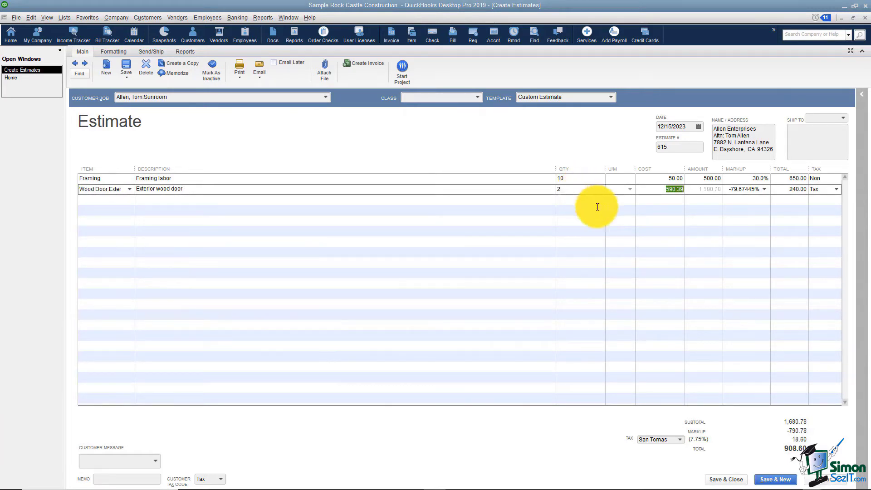
key("Tab")
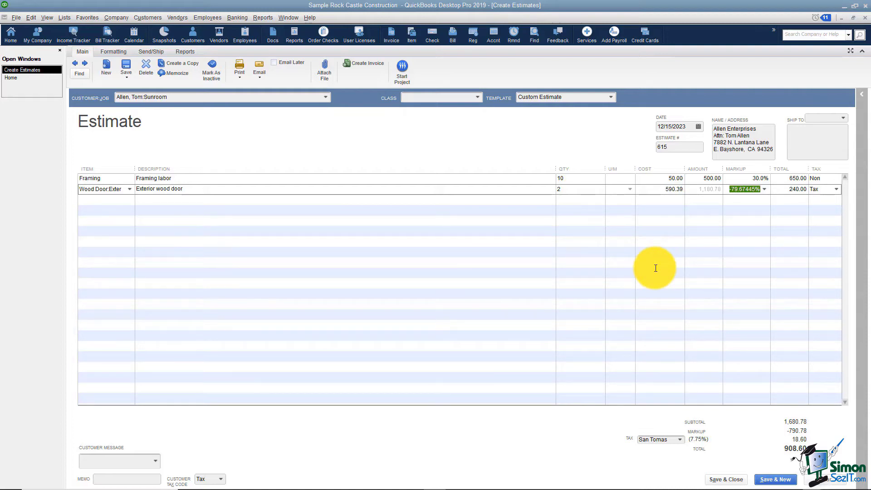
key("BackSpace")
type("1000.0")
key("Tab")
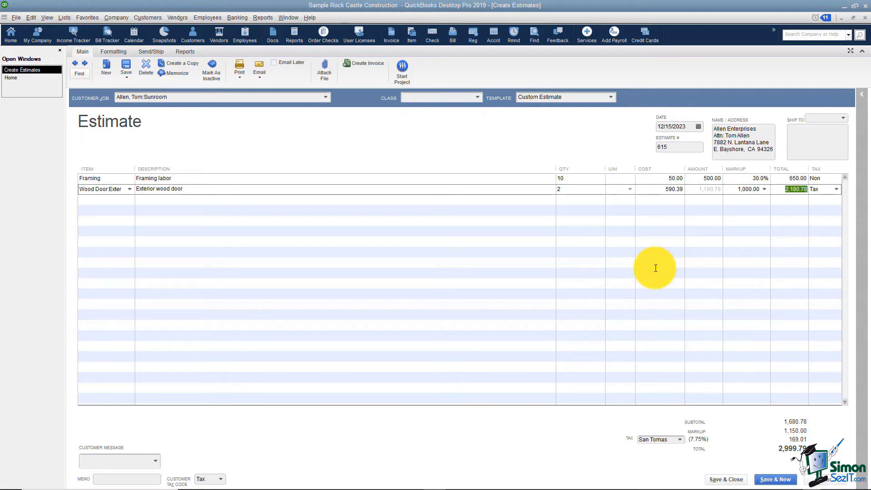
key("Tab")
key("Tab")
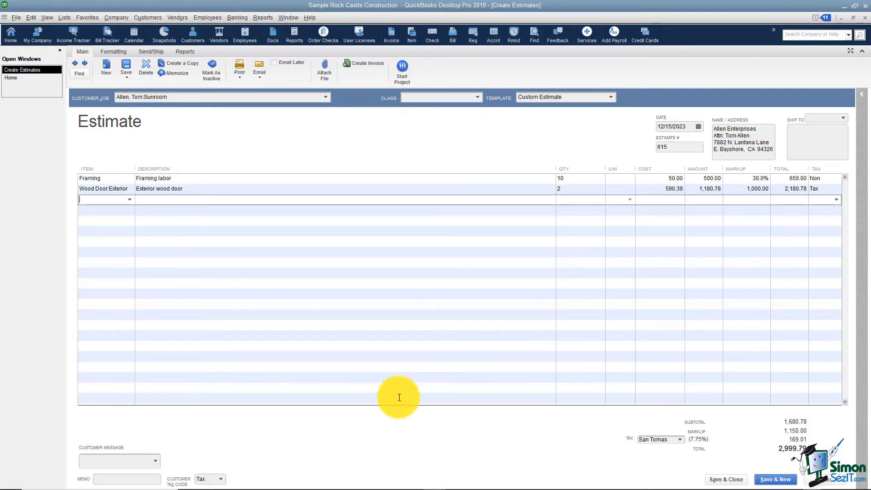
Move the entry line down a row and show the Print options for estimate 615.
key("Down")
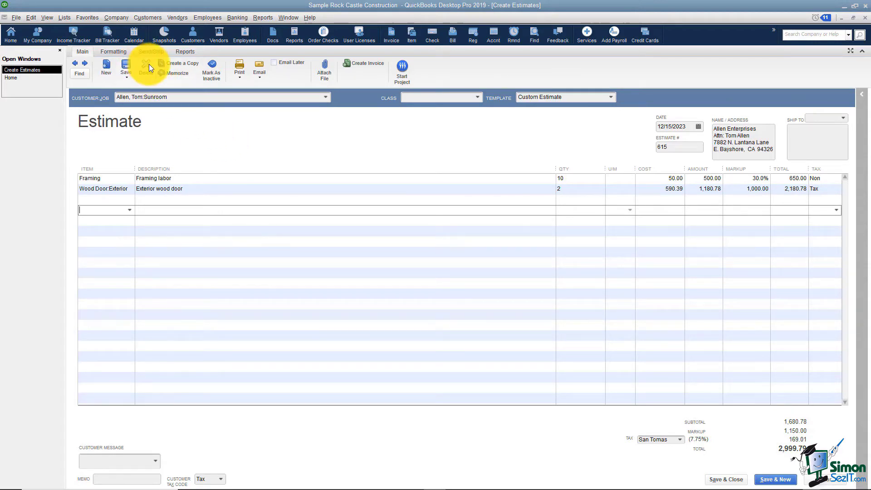
left_click(241, 79)
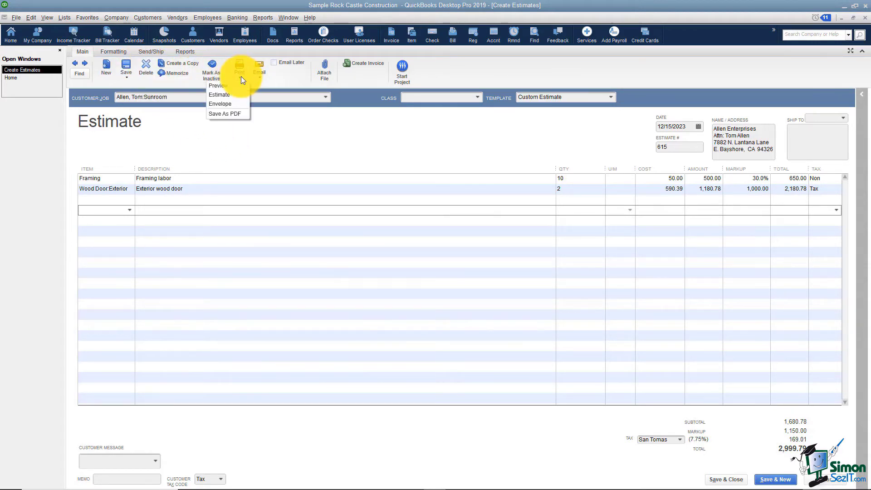
Preview estimate 615 zoomed in, checking both lines and the 2,999.79 total, then close it.
left_click(227, 85)
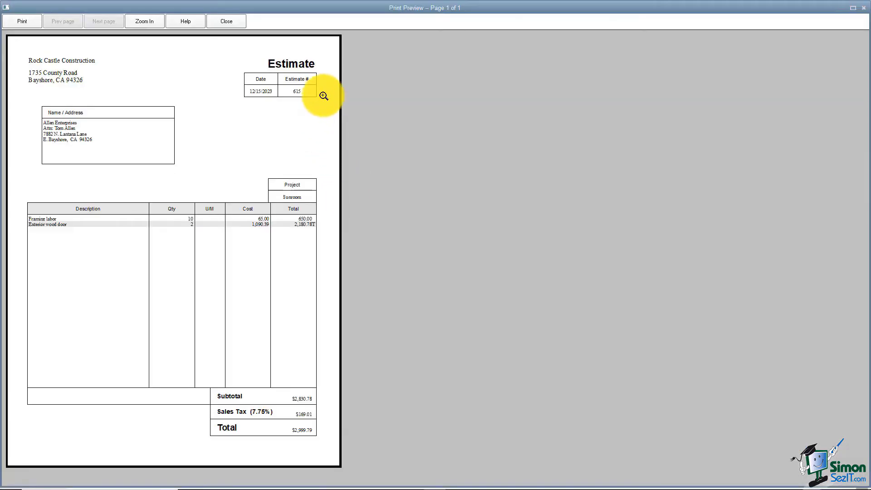
left_click(327, 61)
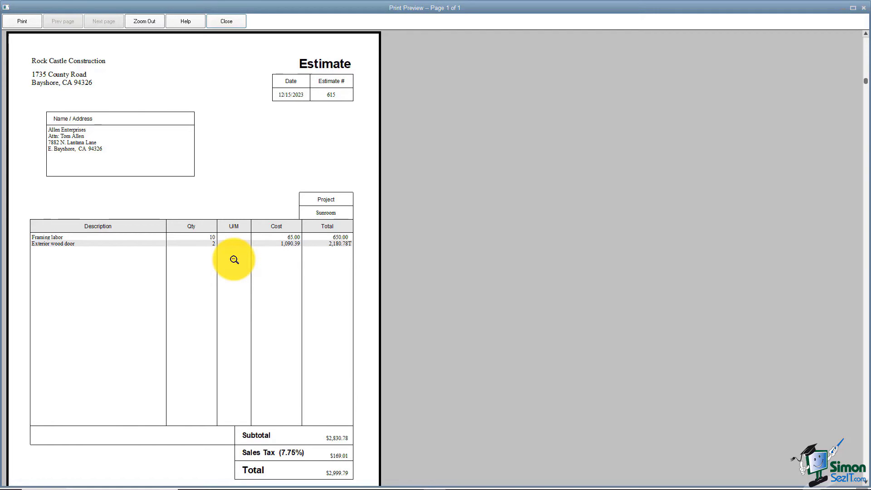
left_click(231, 22)
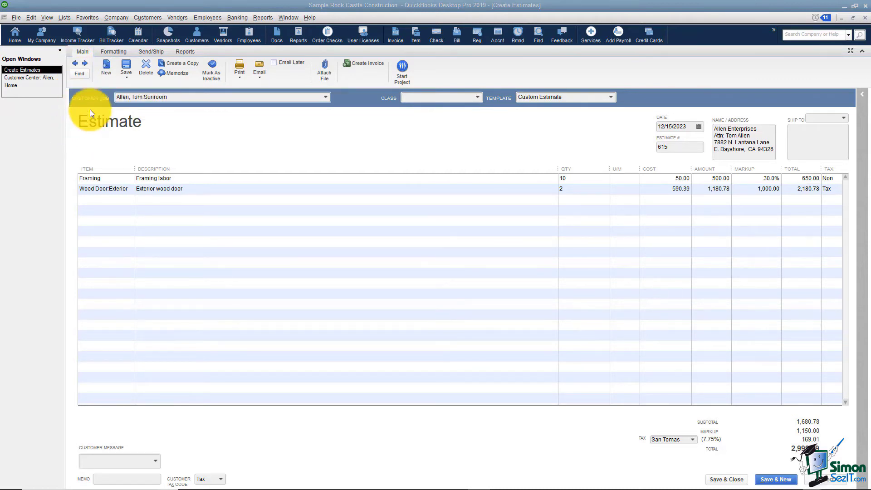
Bring up the Find Estimates dialog with all search criteria blank.
left_click(78, 75)
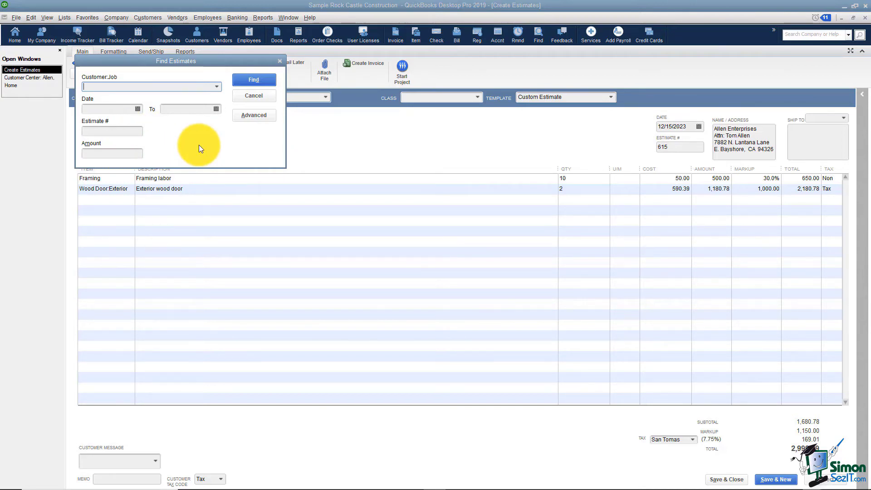
Cancel the Find Estimates dialog to return to estimate 615.
left_click(248, 96)
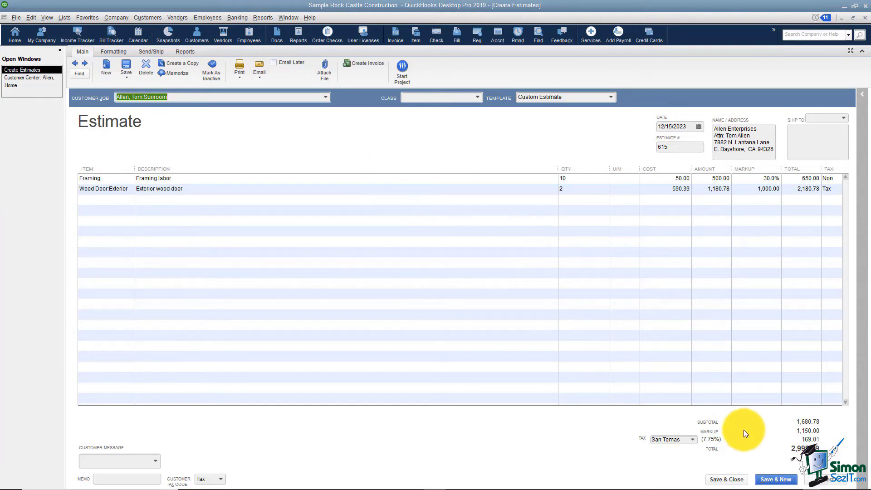
Look over the Save choices, then show the Print choices: preview, estimate, envelope, PDF.
left_click(768, 479)
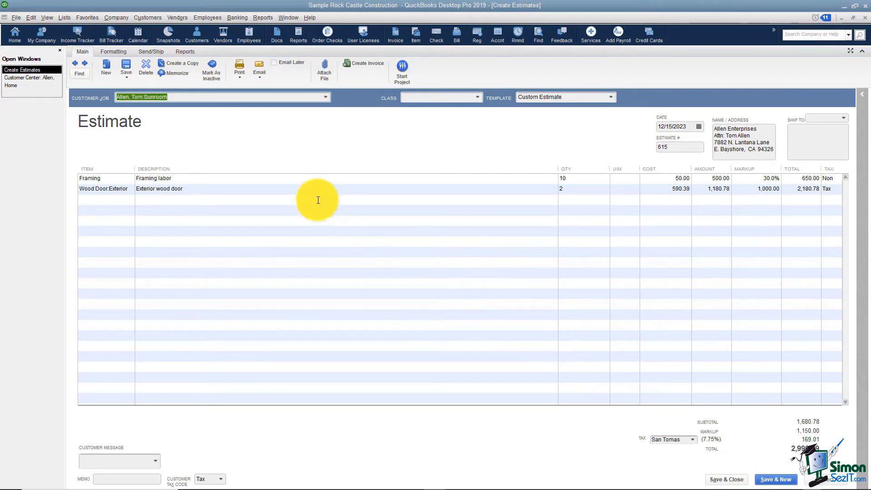
left_click(128, 81)
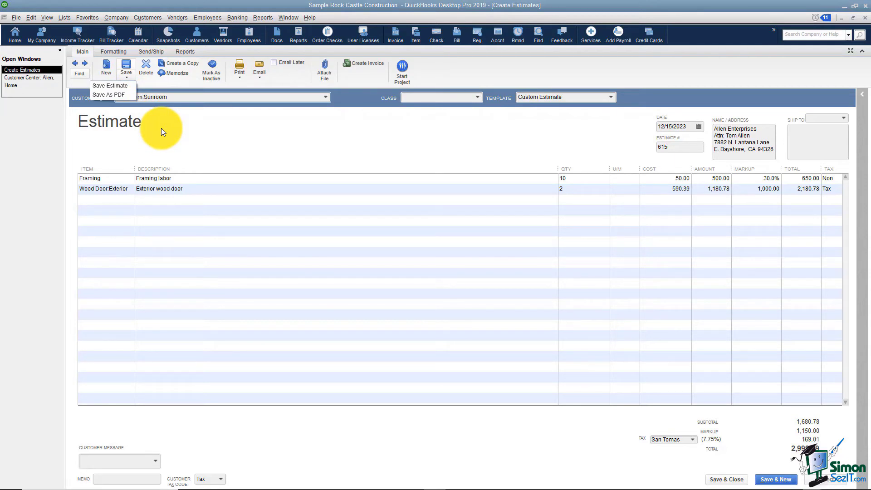
key("Escape")
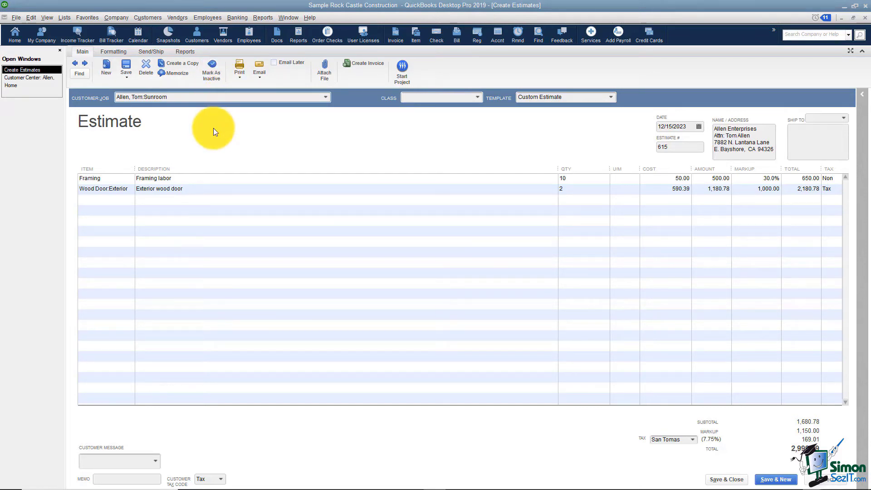
left_click(242, 79)
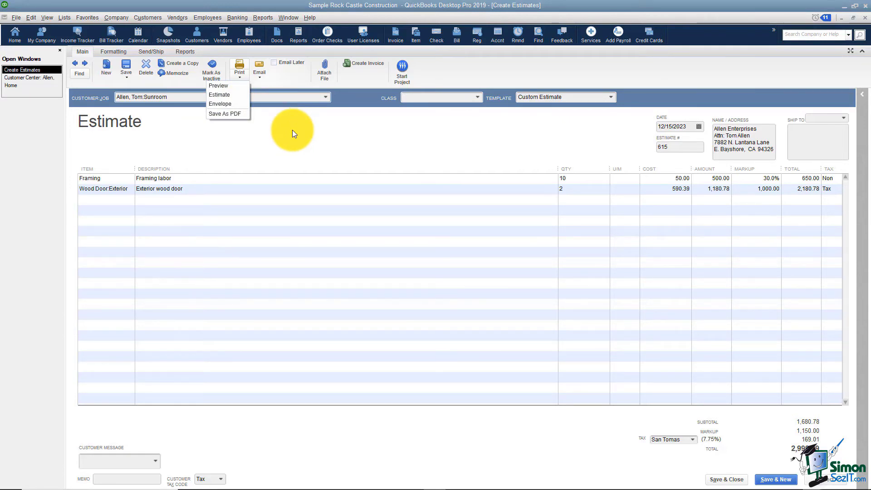
left_click(258, 133)
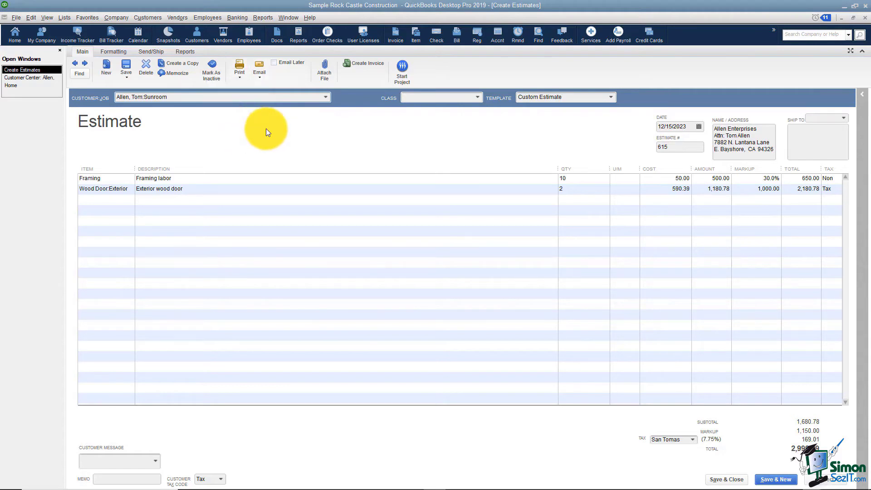
left_click(260, 77)
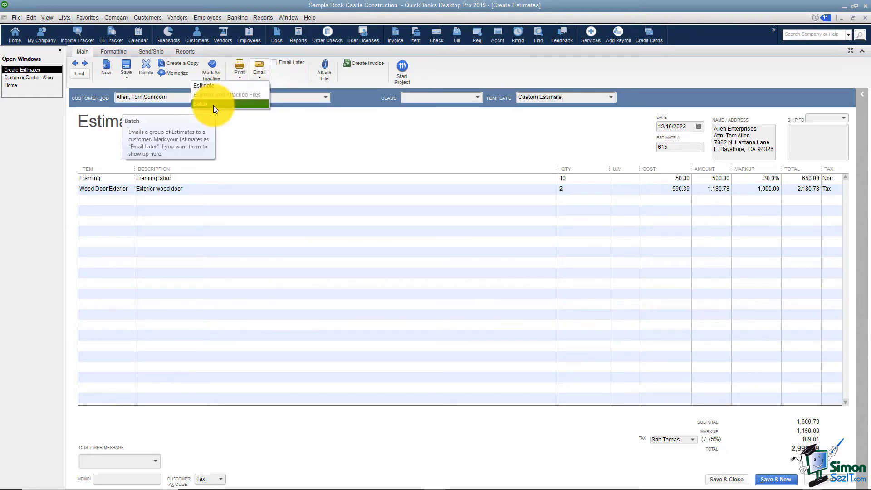
left_click(283, 126)
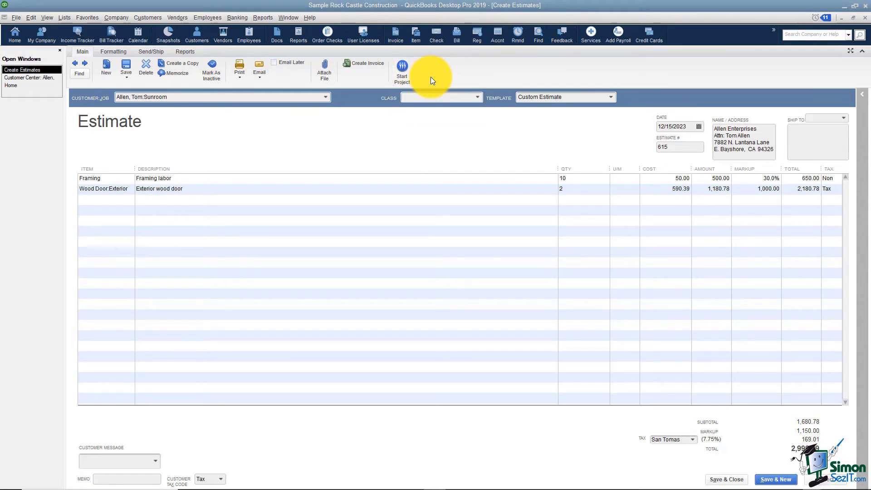
Insert and delete a blank line above Framing, keeping two lines, then show Send/Ship options.
left_click(117, 52)
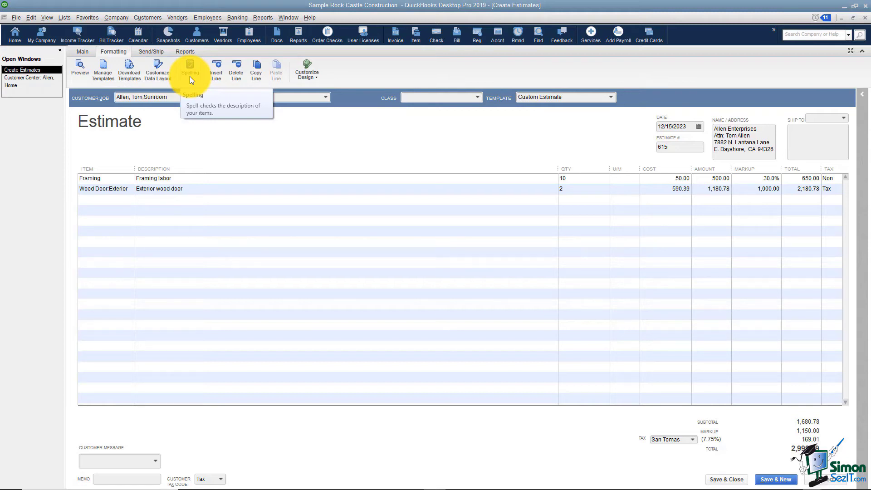
left_click(184, 179)
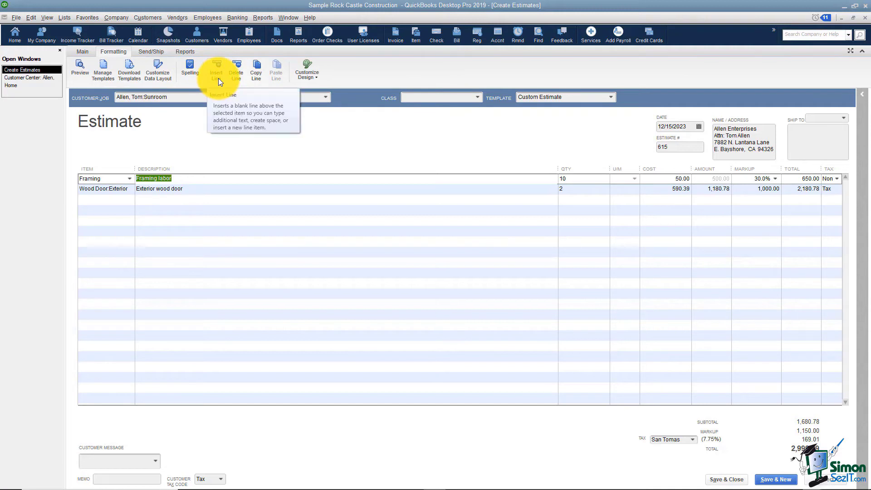
left_click(219, 78)
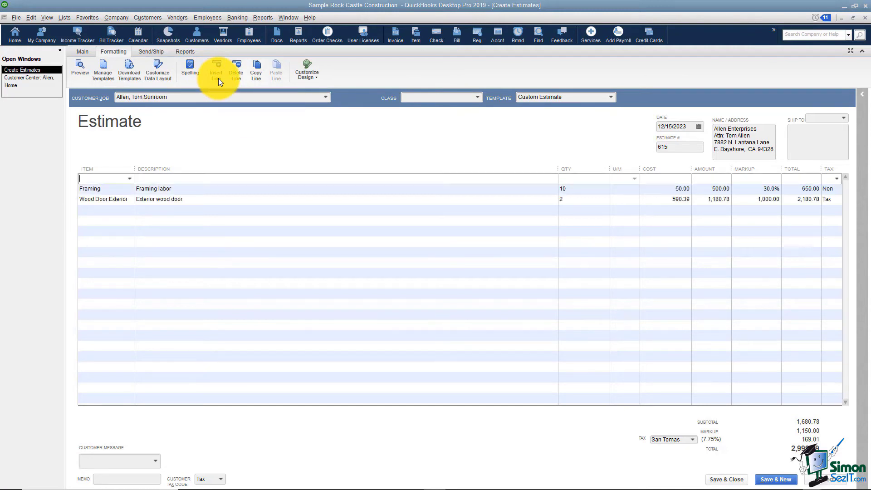
left_click(242, 76)
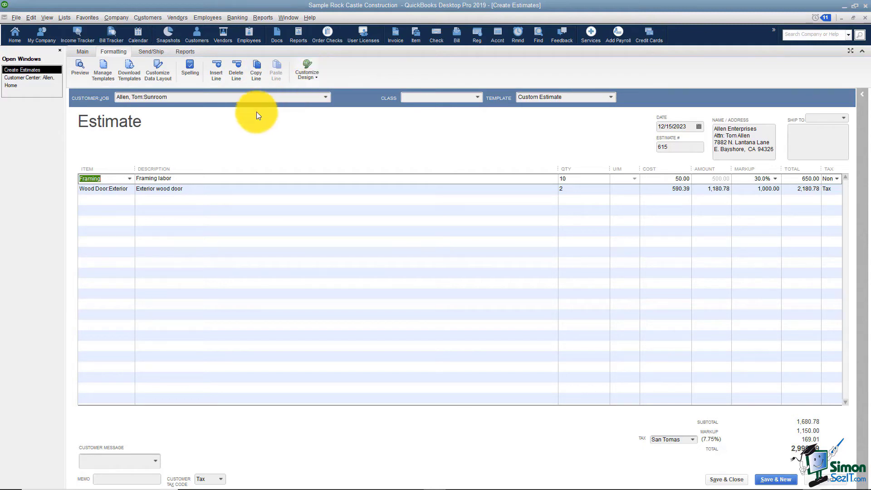
left_click(152, 52)
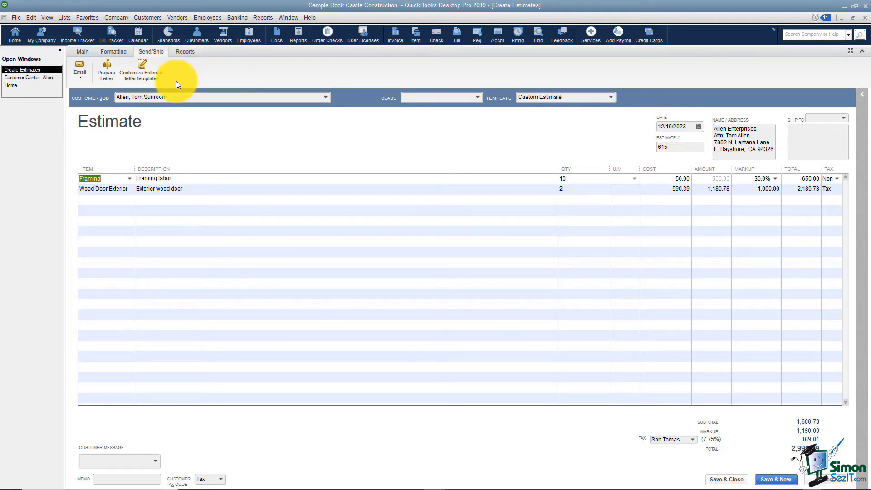
Show the estimate's reports, such as Transaction History, Estimates By Job and Item Price List.
left_click(184, 51)
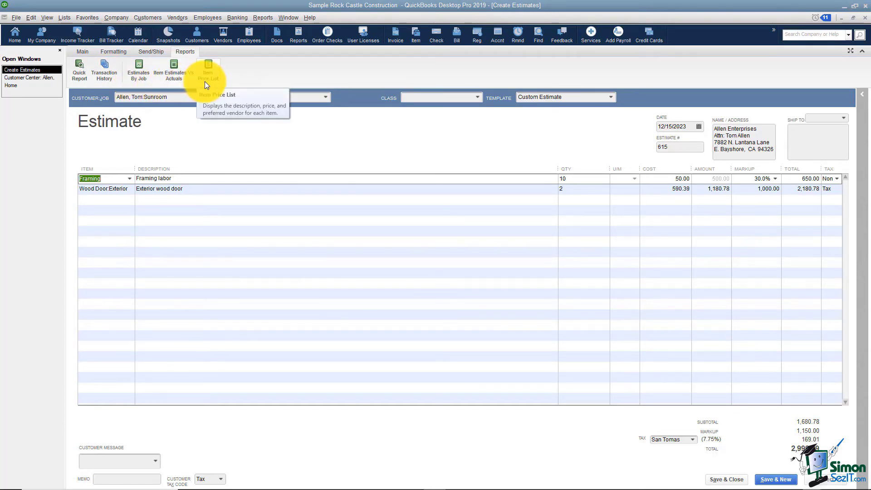
Return to the Main ribbon and list the available customer messages.
left_click(82, 52)
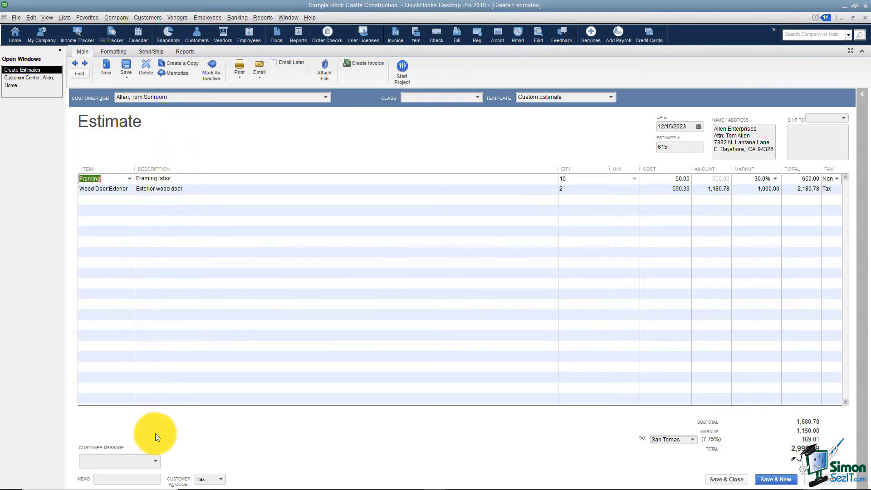
left_click(156, 461)
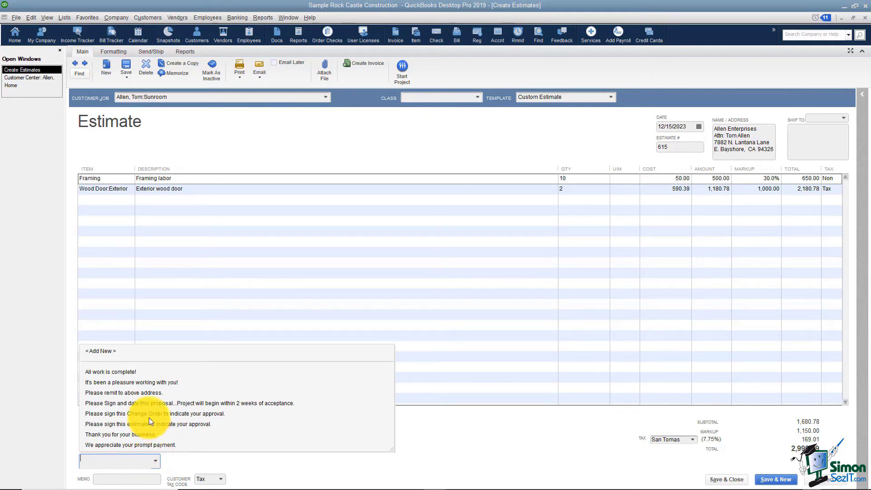
Set the customer message to 'We appreciate your prompt payment.' and move to the Memo field.
left_click(149, 403)
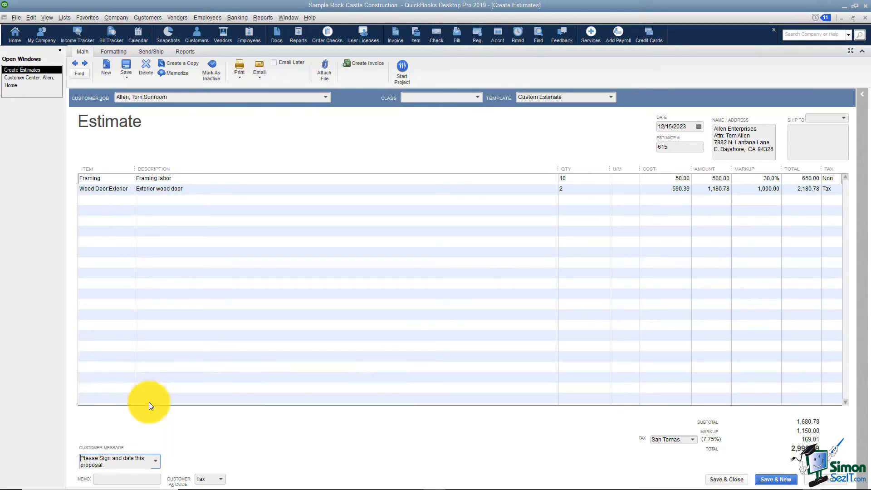
left_click(156, 460)
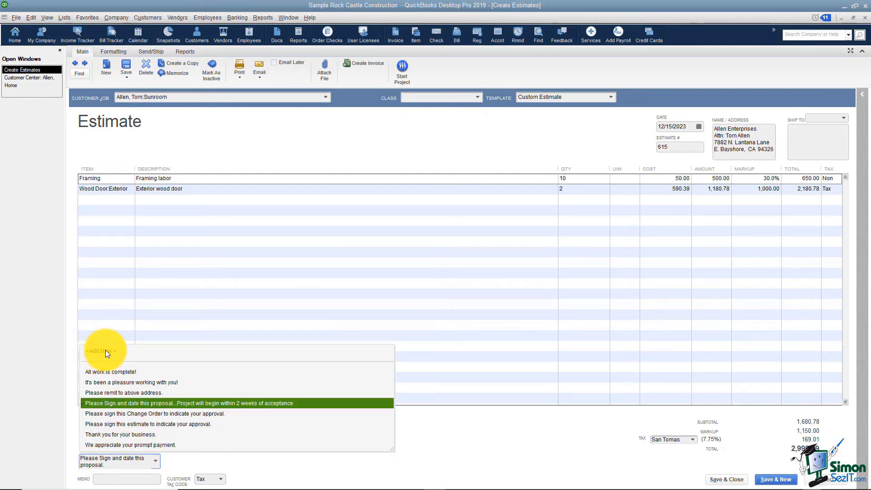
left_click(228, 444)
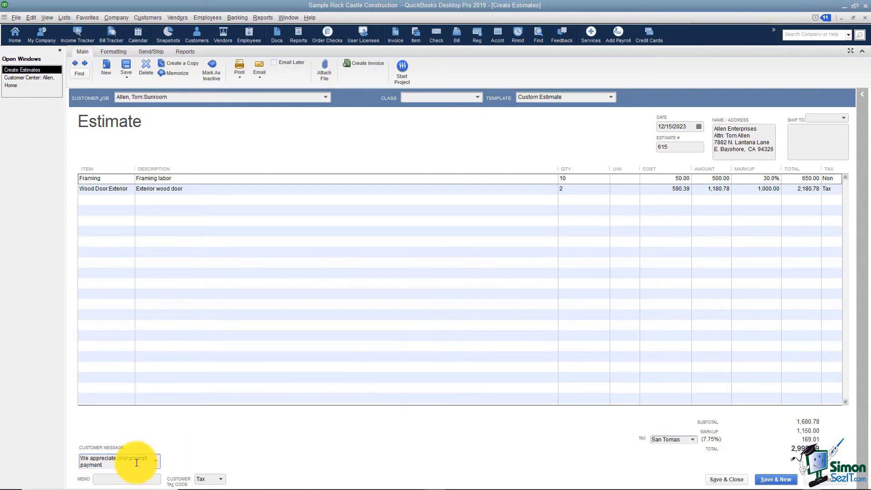
left_click(116, 478)
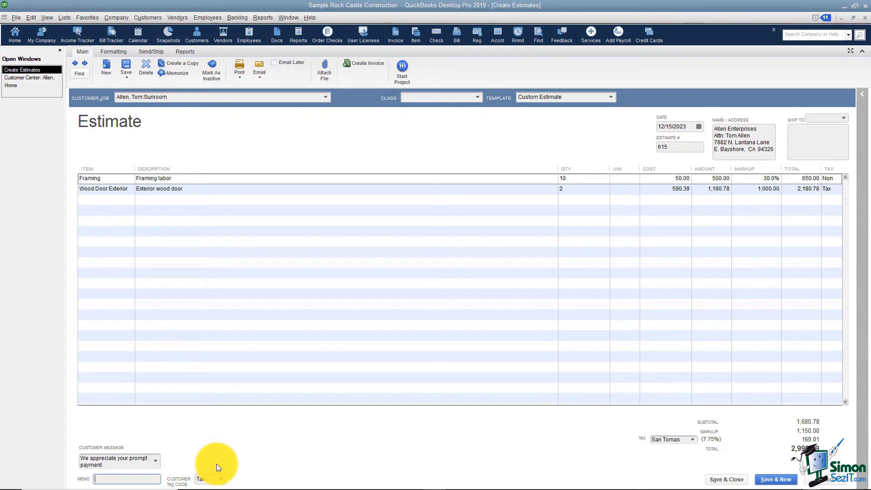
left_click(221, 472)
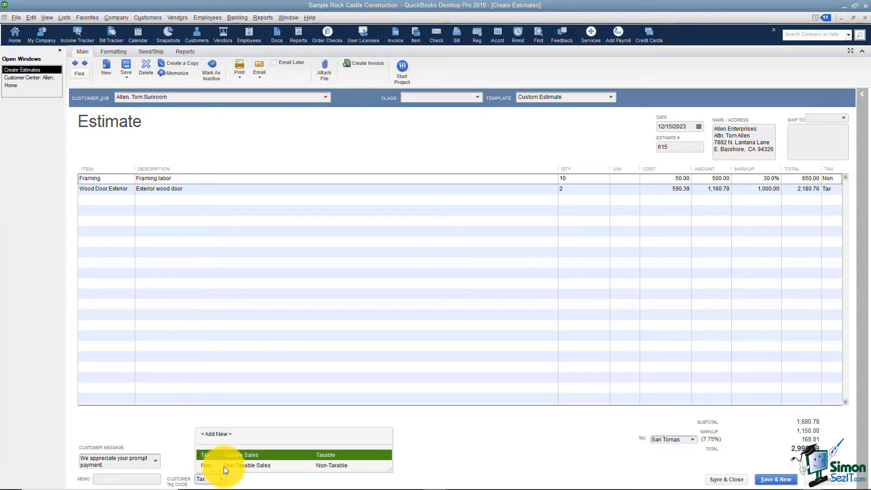
left_click(415, 427)
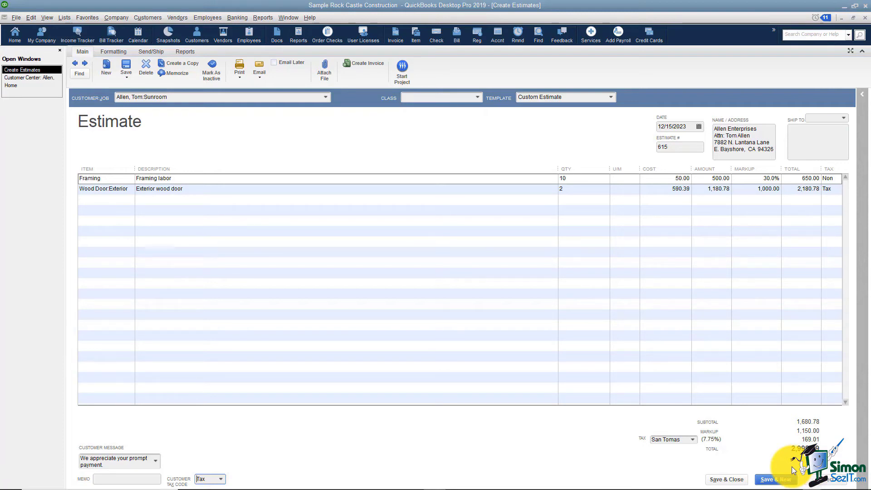
Save and close estimate 615, then reopen it from the customer's Customer Center transactions.
left_click(720, 480)
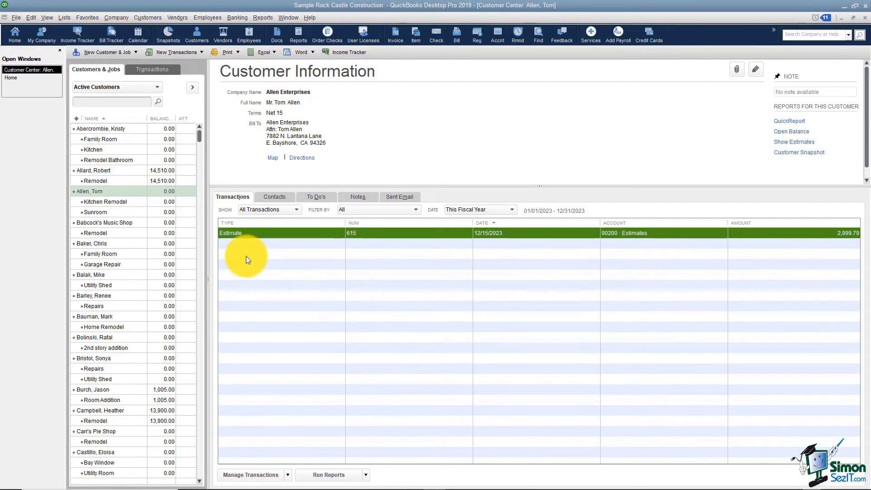
left_click(105, 191)
double_click(240, 233)
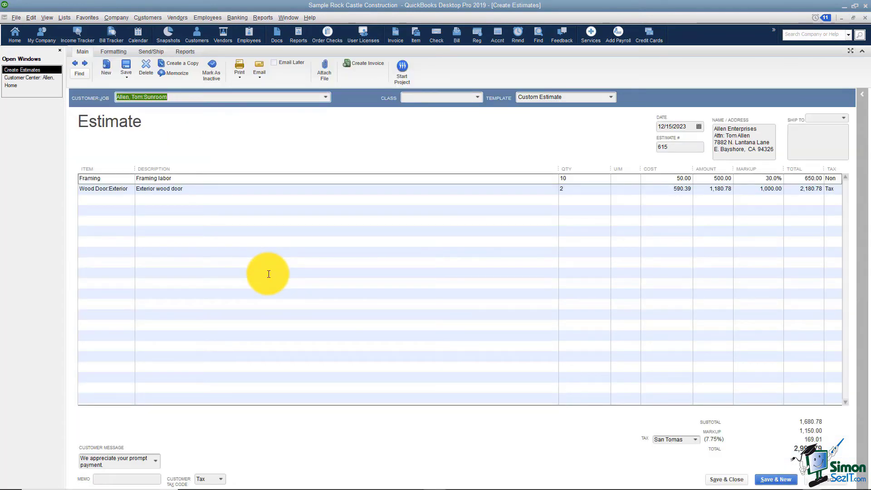
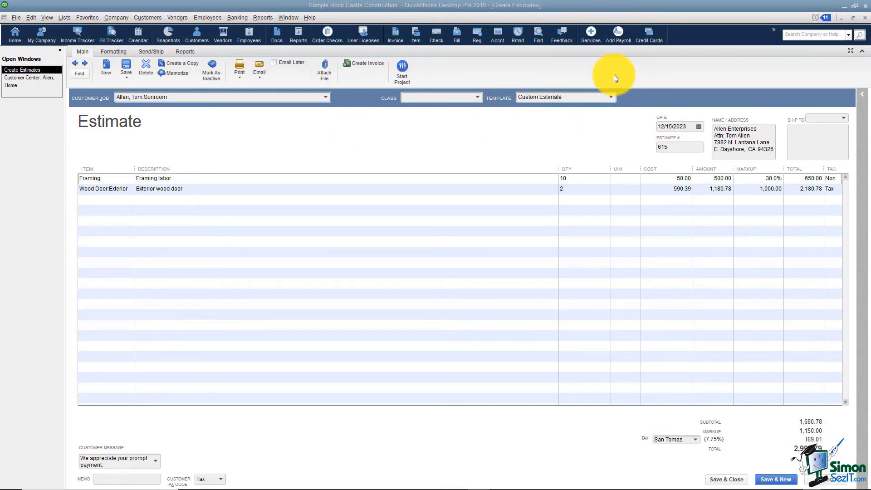
Save and close estimate 615 for 2,999.79, then go to the Home page.
left_click(862, 18)
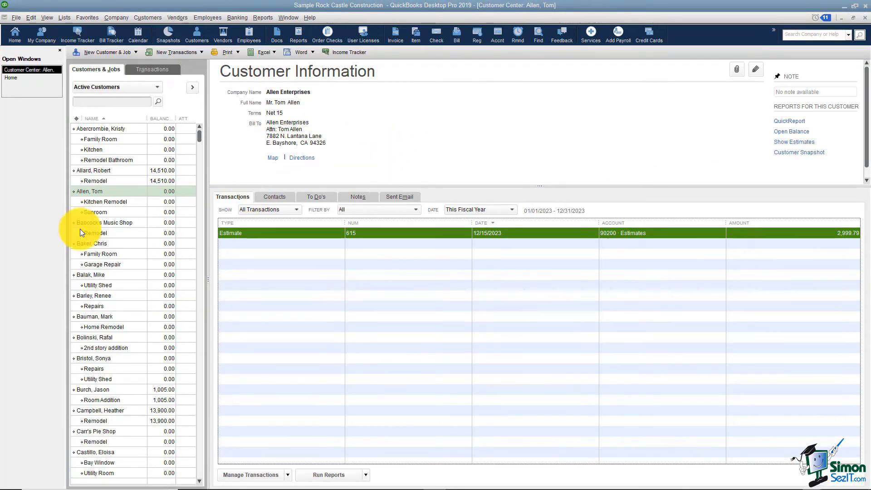
left_click(16, 78)
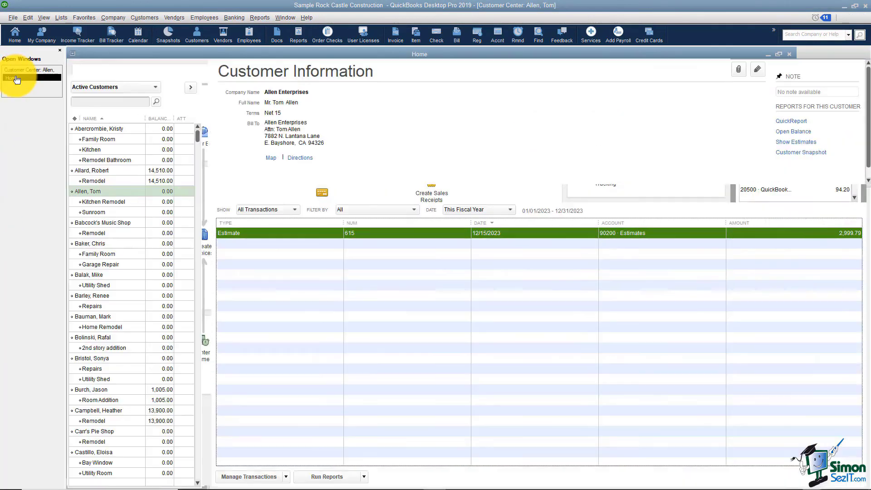
left_click(20, 79)
left_click(25, 80)
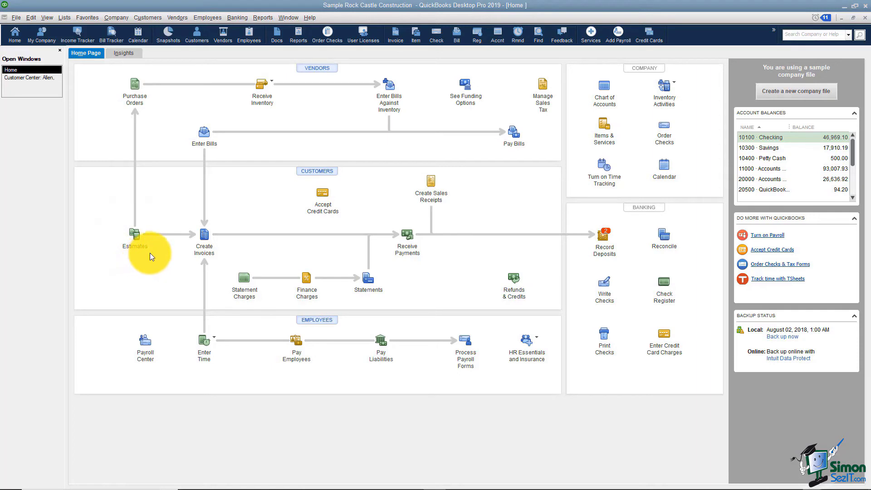
Start invoice 1100 and assign it to the customer's Sunroom job.
left_click(204, 238)
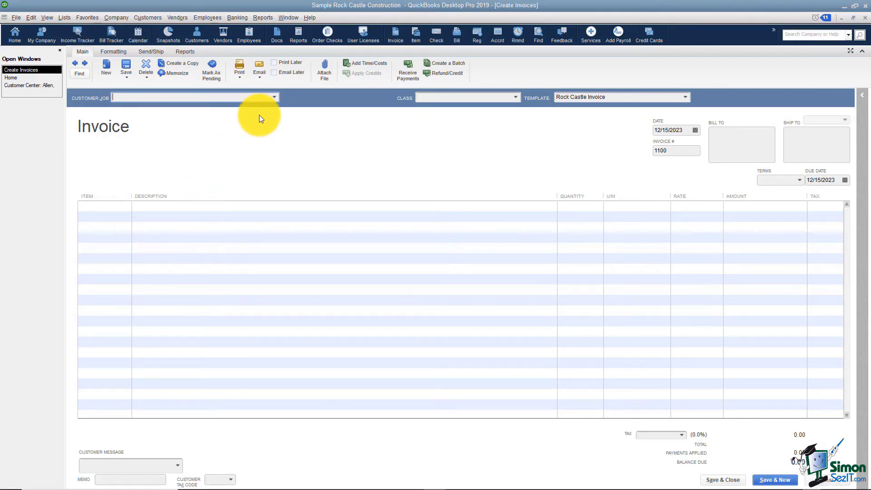
left_click(274, 98)
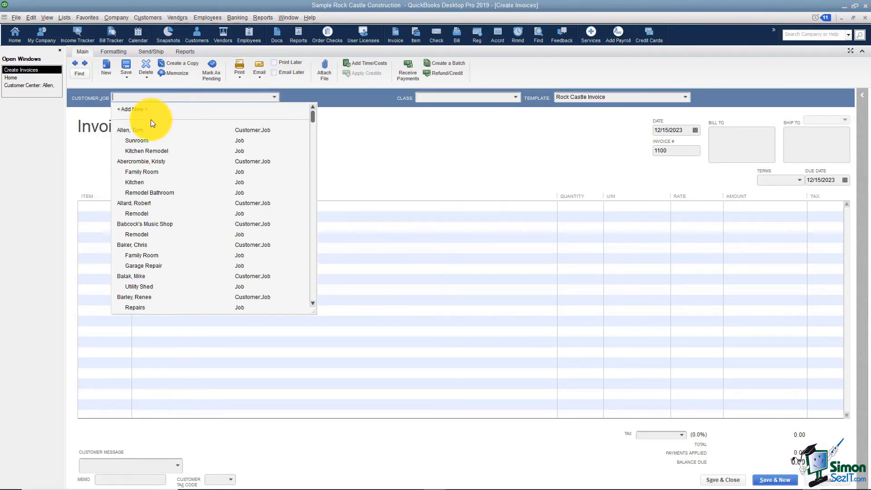
left_click(135, 141)
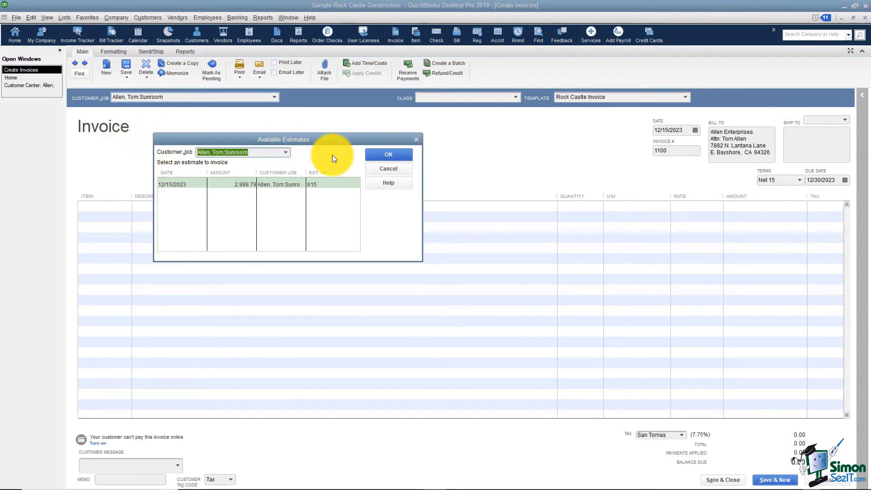
Select estimate 615 for 2,999.79 as the basis for the invoice.
left_click(316, 184)
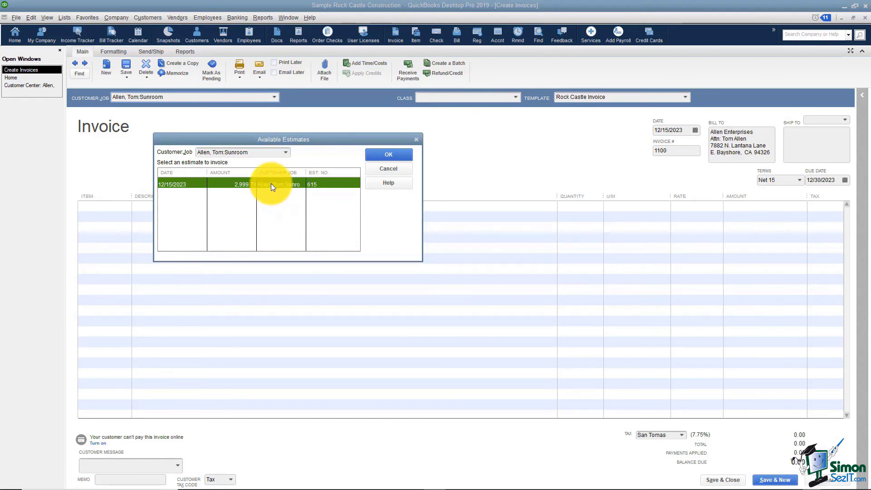
left_click(385, 153)
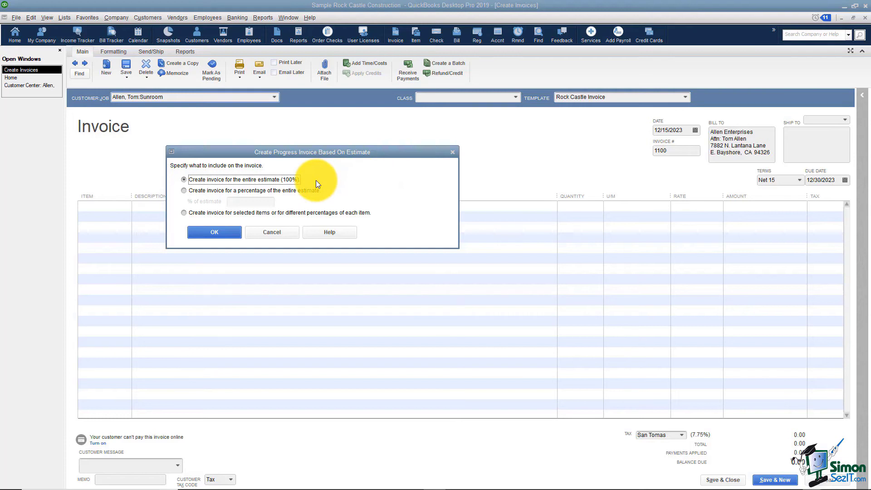
Choose to invoice selected items at different percentages of estimate 615.
left_click(186, 191)
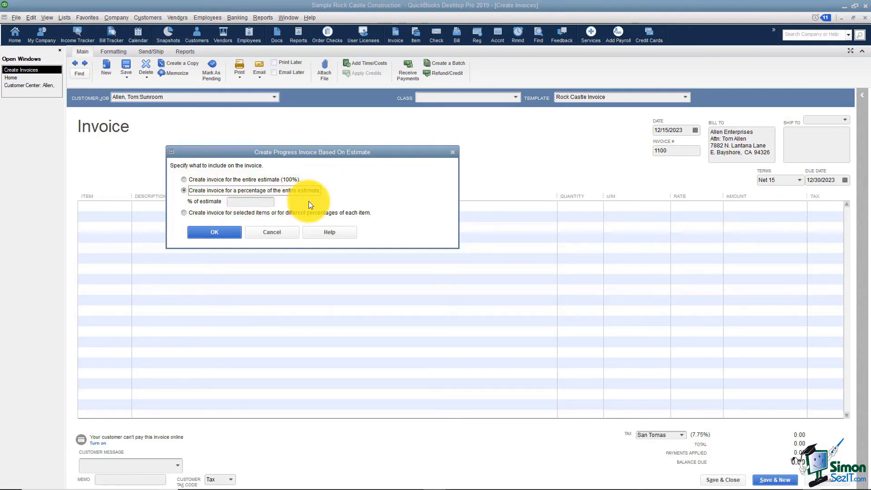
left_click(255, 202)
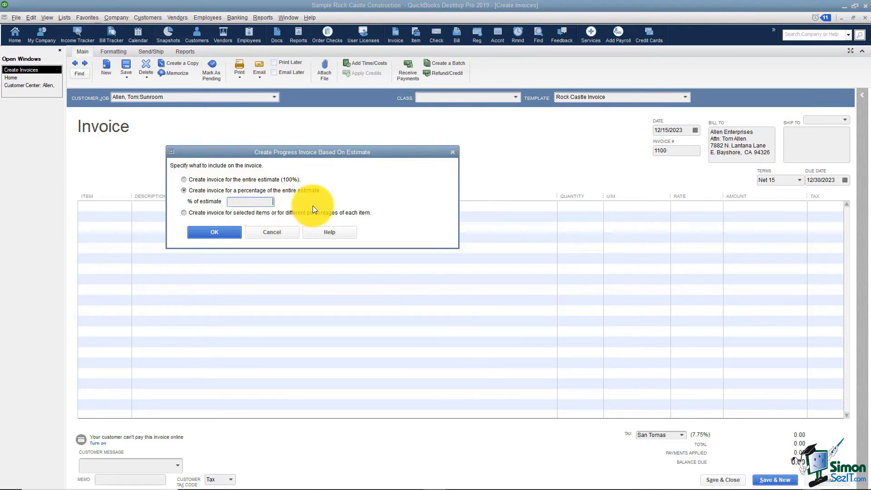
left_click(183, 214)
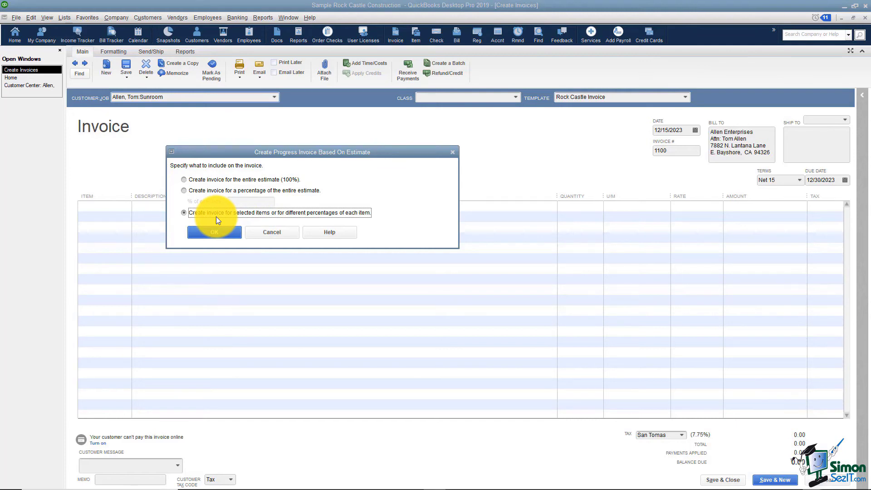
left_click(214, 233)
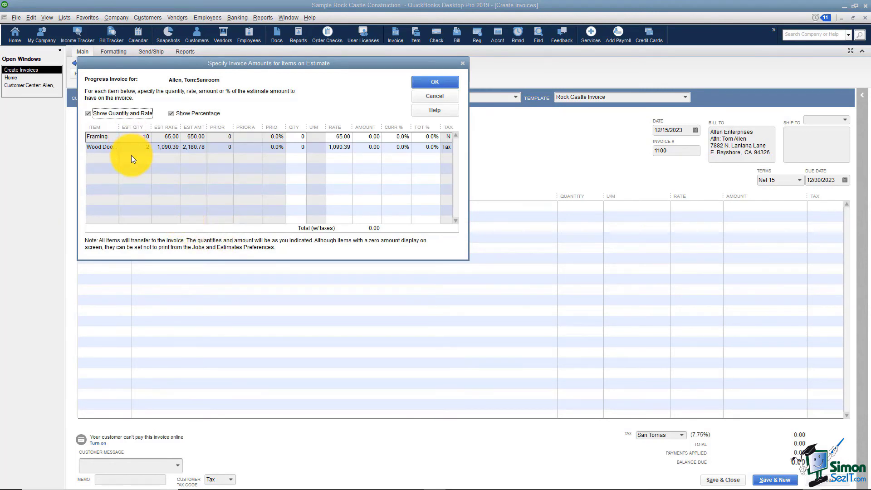
Try a Framing quantity of 3 in the per-item amounts, then cancel them.
left_click(297, 137)
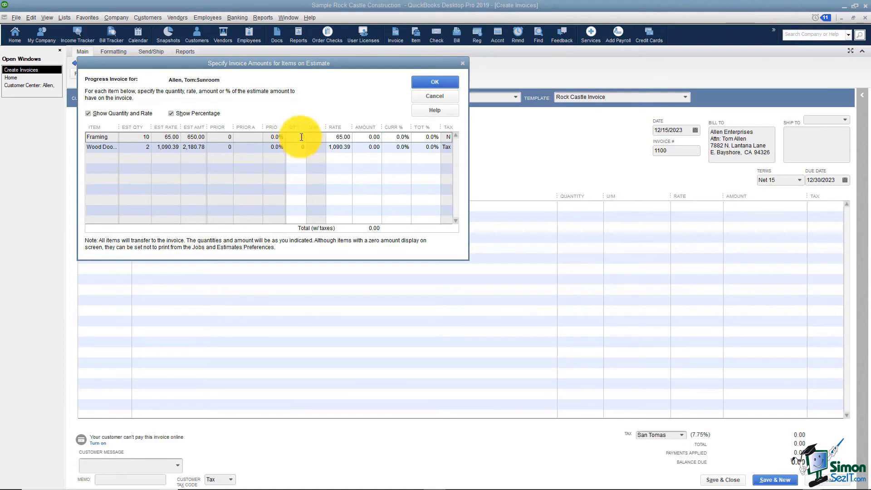
left_click(312, 147)
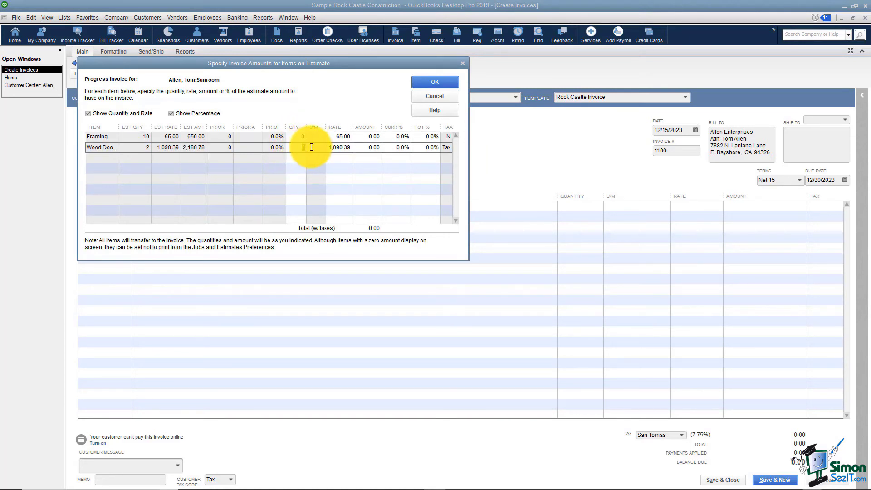
left_click(300, 136)
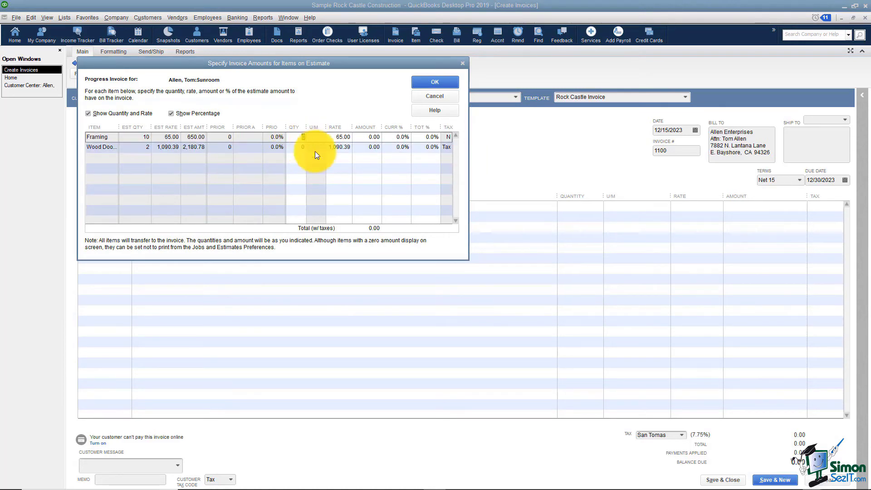
type("3")
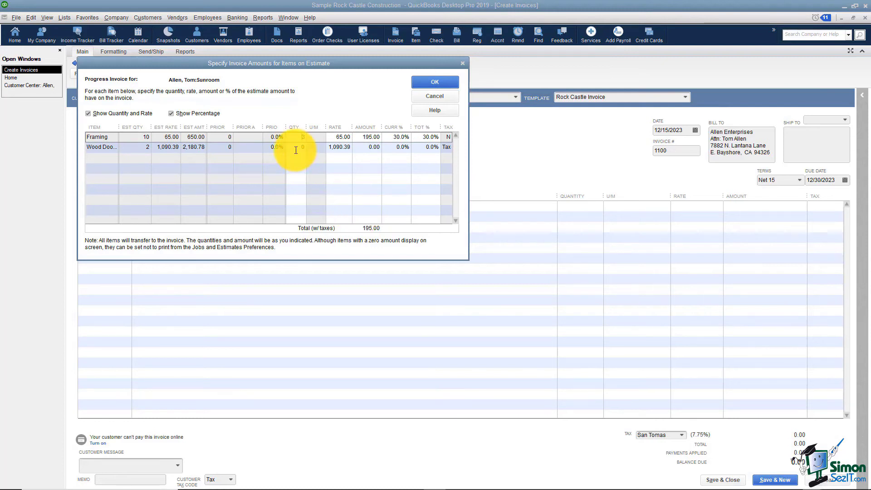
left_click(301, 147)
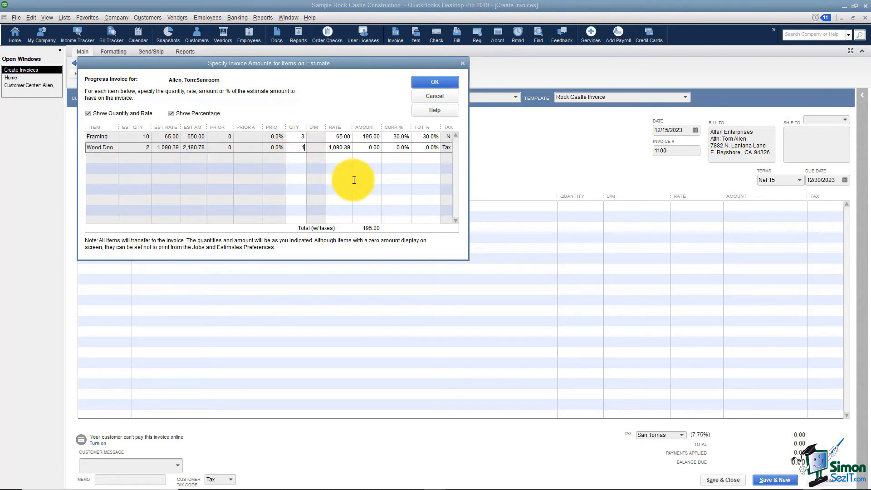
left_click(400, 137)
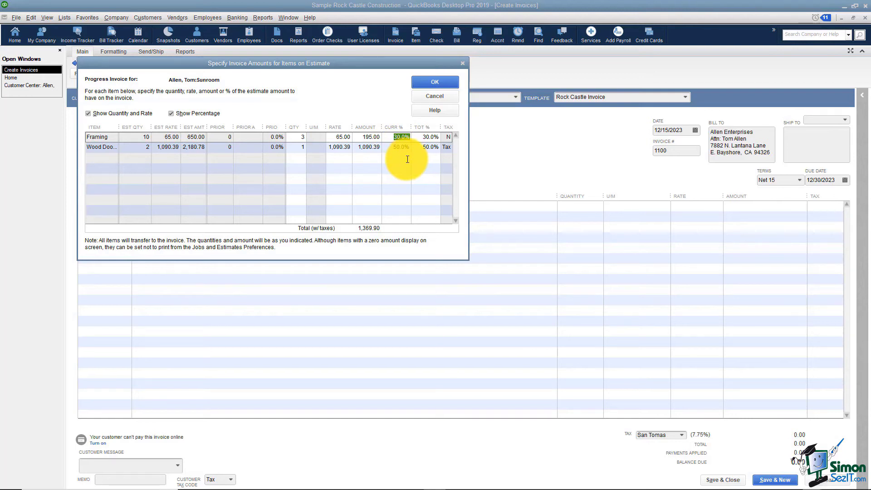
left_click(434, 98)
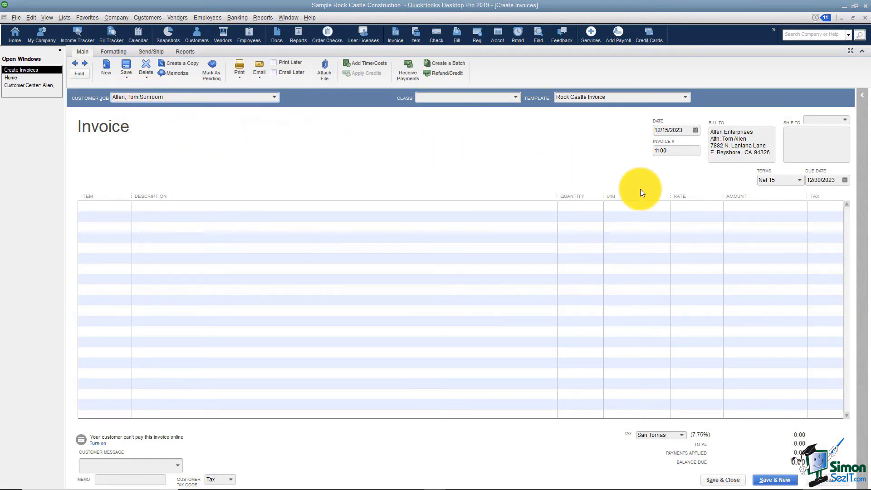
Clear invoice 1100 and reselect the customer's Sunroom job.
left_click(822, 480)
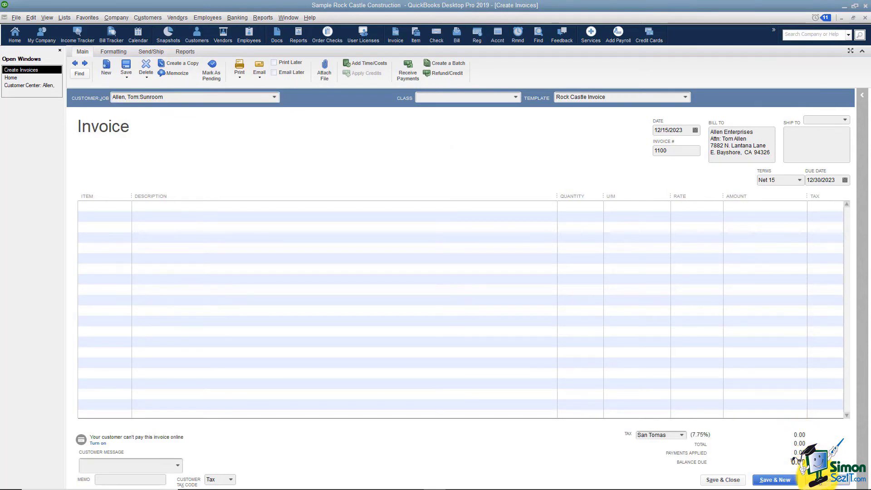
left_click(274, 97)
left_click(147, 140)
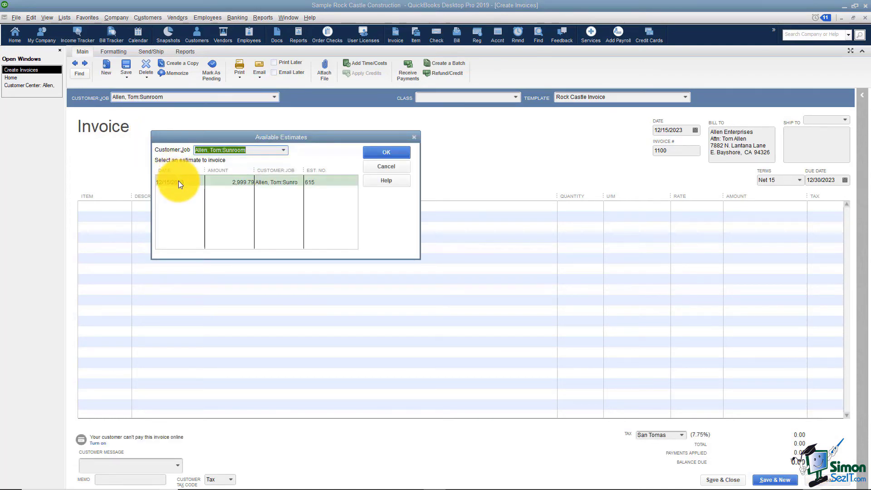
Invoice 30% of estimate 615 as a percentage of the entire estimate.
left_click(178, 181)
left_click(374, 154)
left_click(182, 189)
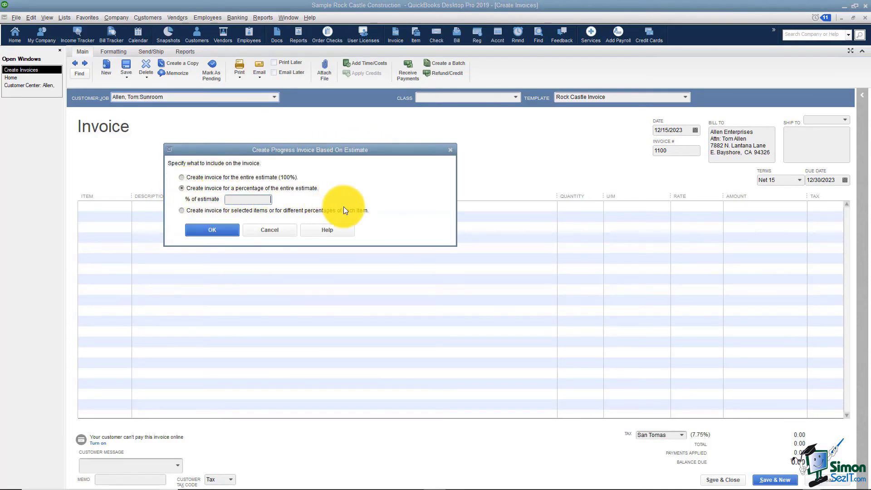
type("30")
left_click(226, 225)
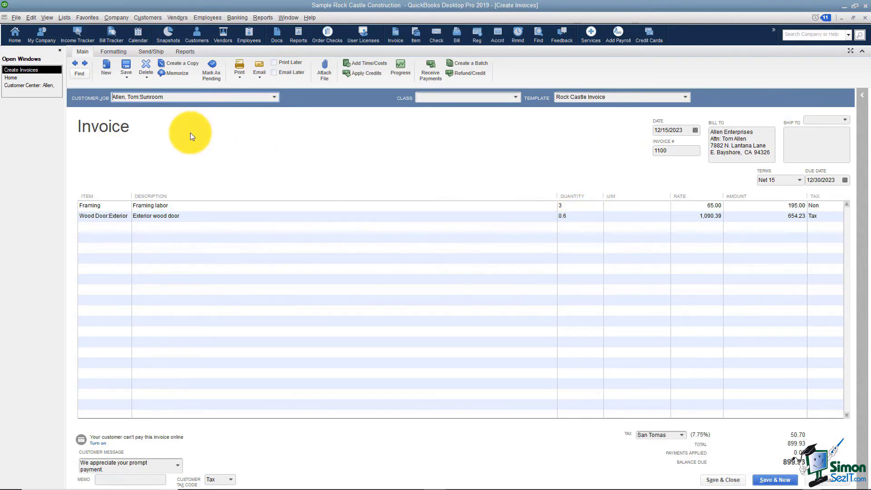
Add a Delivery Charges line of quantity 1 at 25.00, bringing the total to 924.93.
left_click(123, 227)
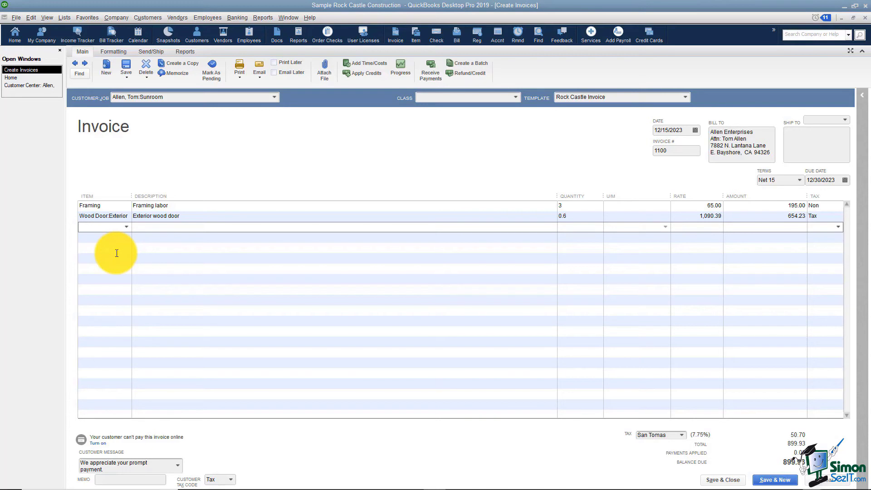
left_click(127, 228)
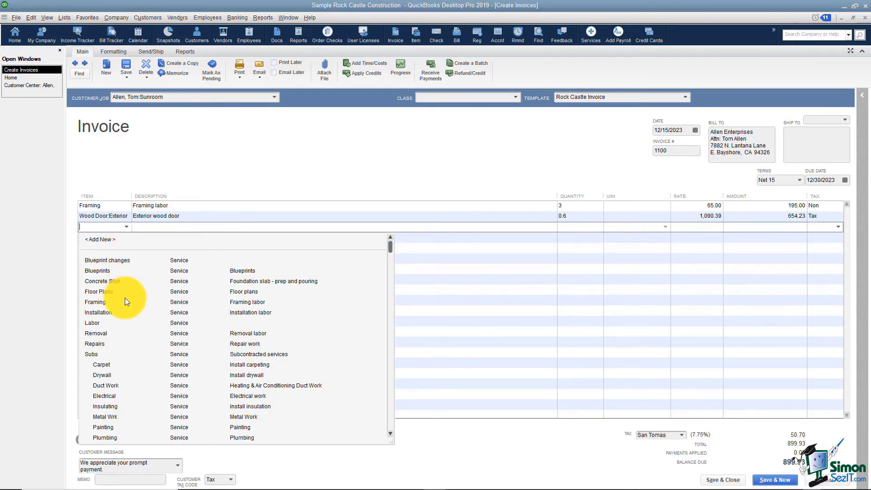
left_click_drag(391, 249, 372, 382)
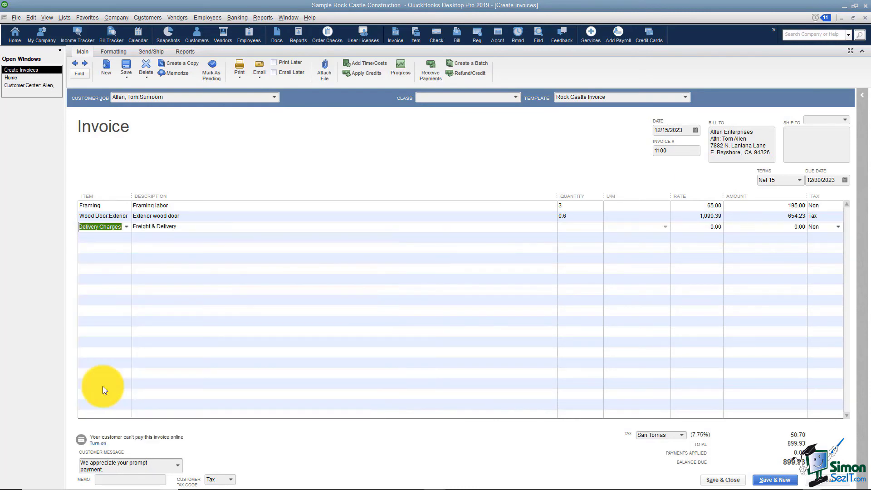
left_click(590, 227)
type("1")
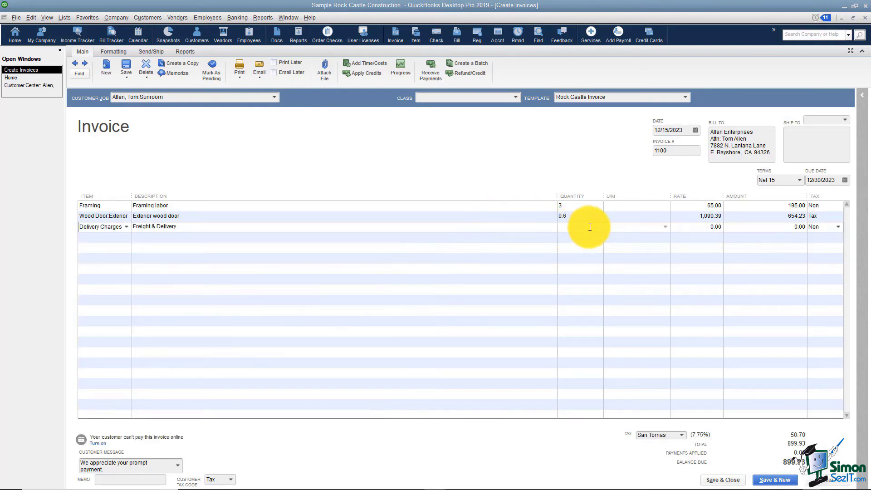
key("Tab")
type("25.00")
key("Tab")
key("Tab")
key("Tab")
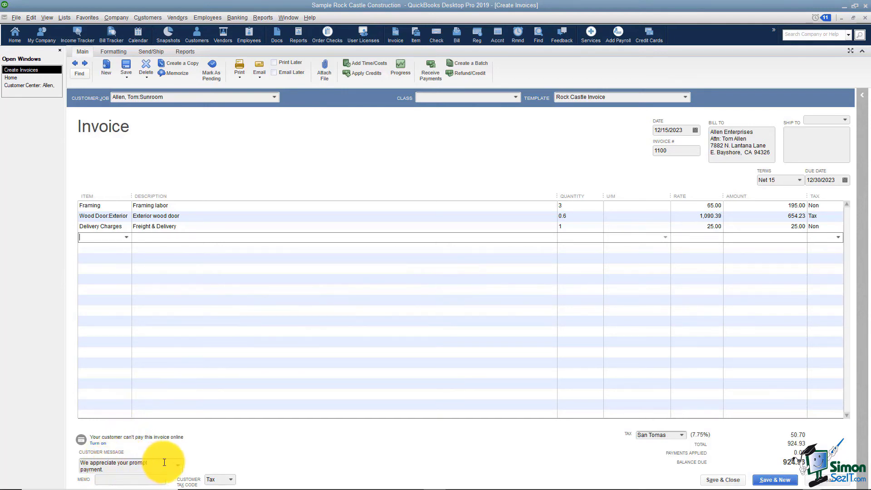
left_click(178, 464)
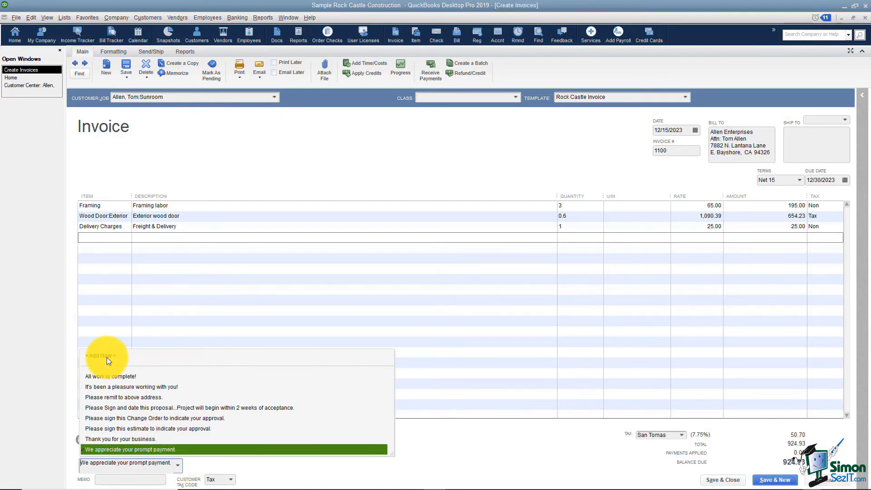
left_click(113, 339)
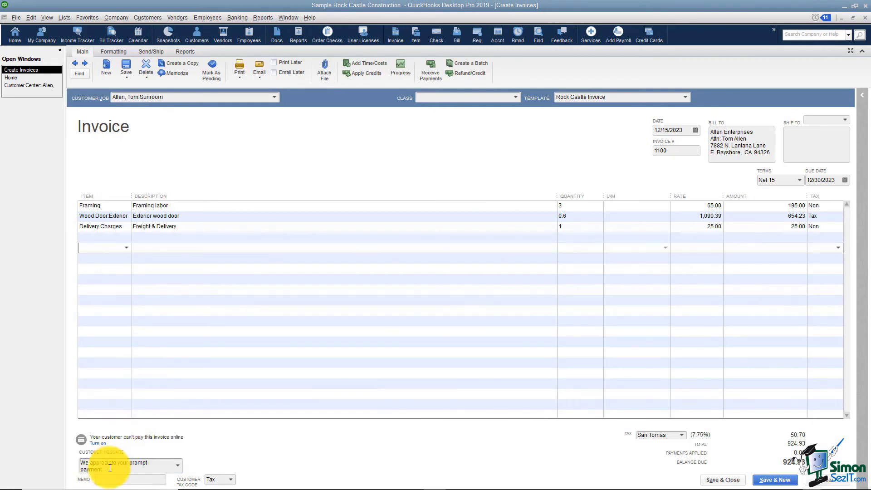
key("Tab")
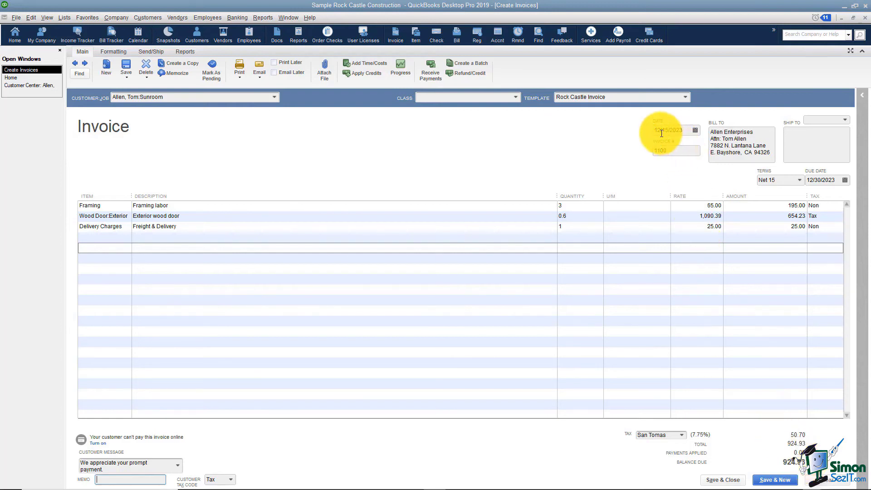
Date invoice 1100 December 29, 2023, making it due 01/13/2024.
left_click(696, 131)
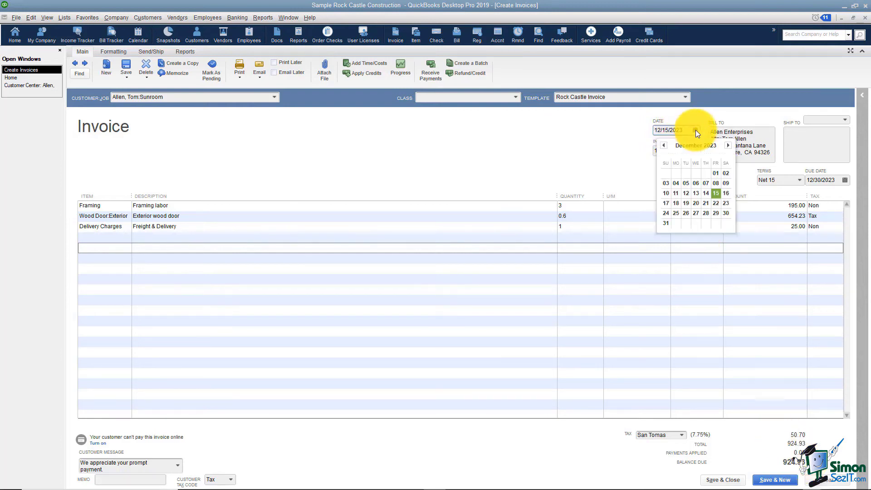
left_click(715, 214)
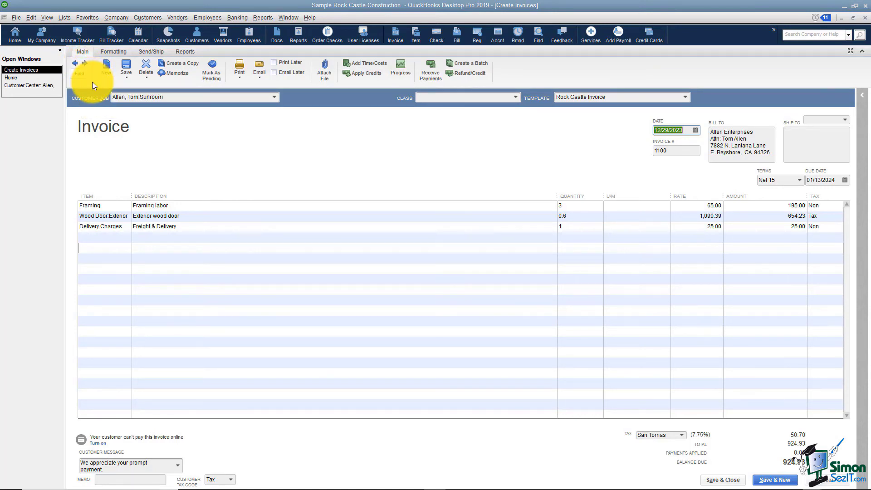
Look over the Find, Save, Delete and Memorize options on invoice 1100 without changing anything.
left_click(80, 74)
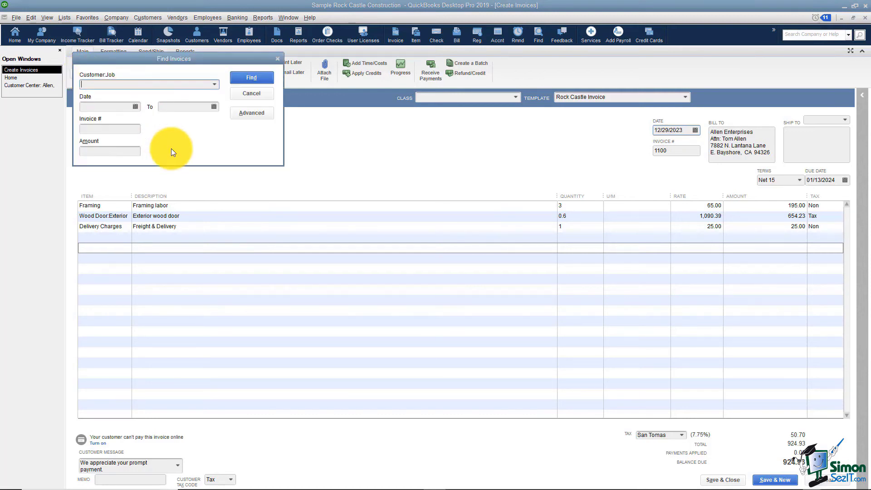
left_click(244, 94)
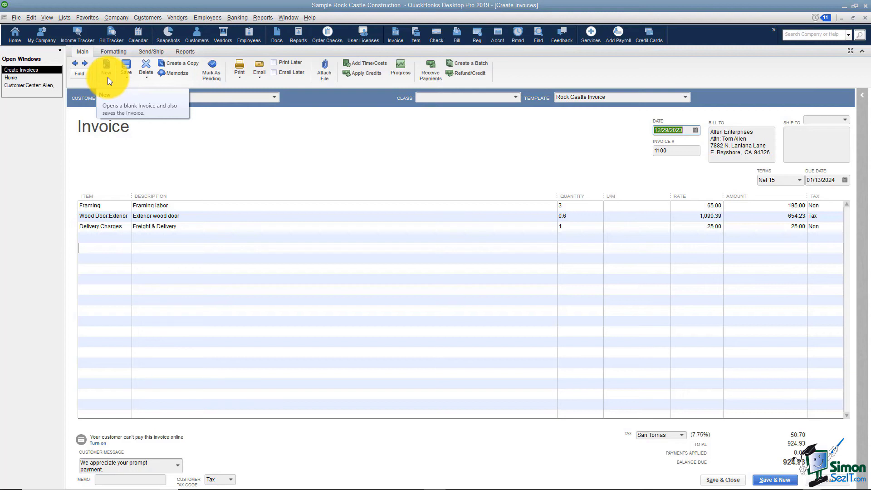
left_click(127, 77)
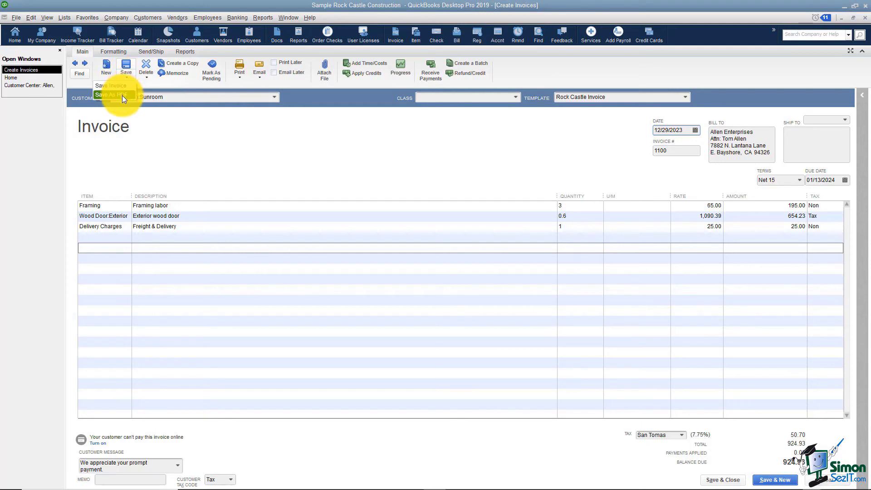
left_click(146, 76)
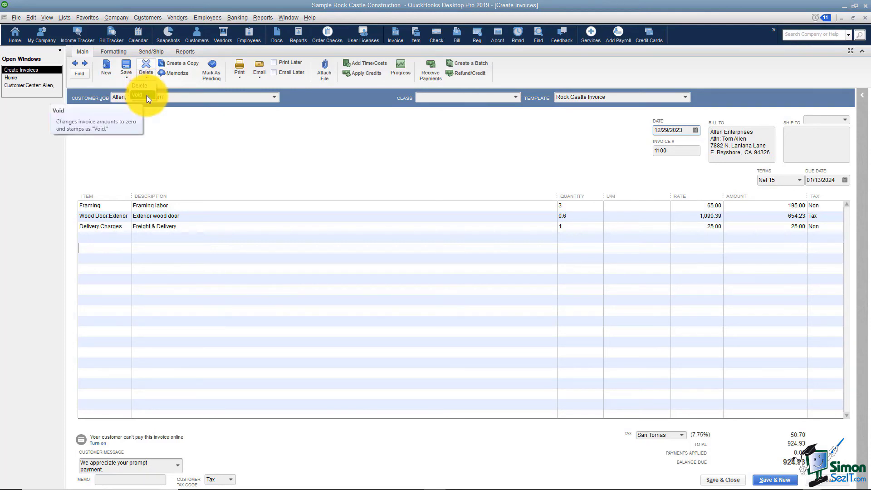
left_click(146, 95)
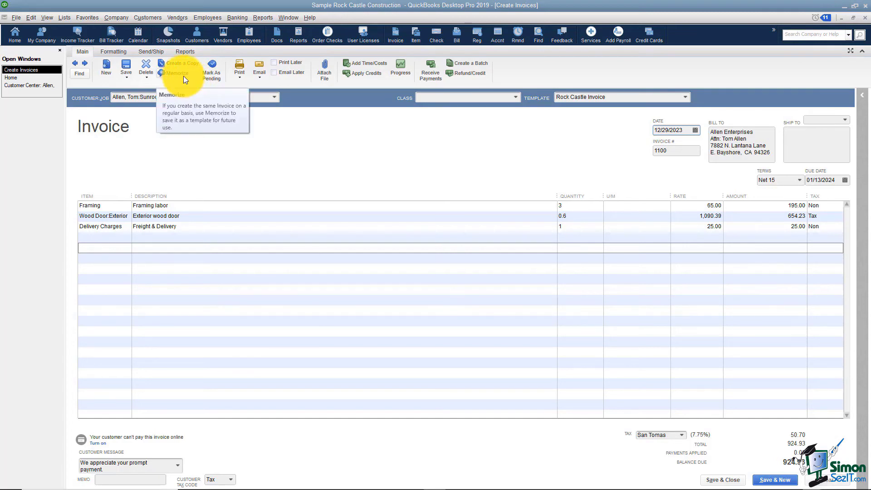
left_click(218, 77)
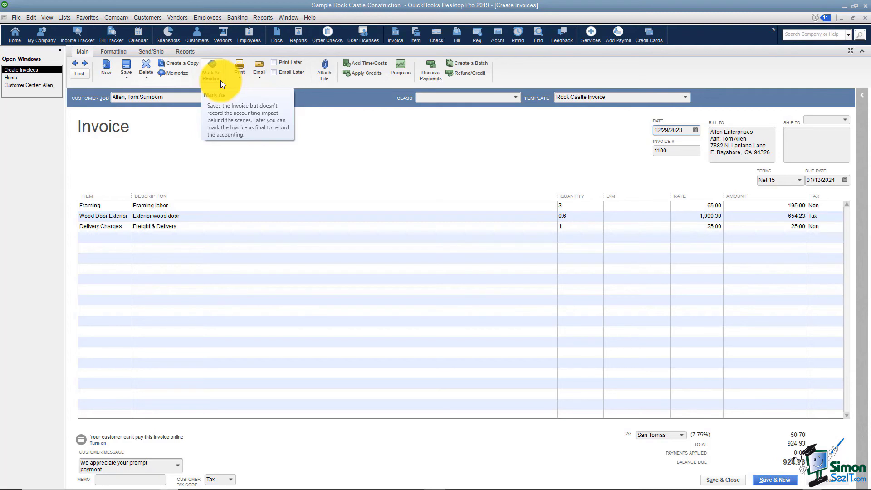
left_click(241, 78)
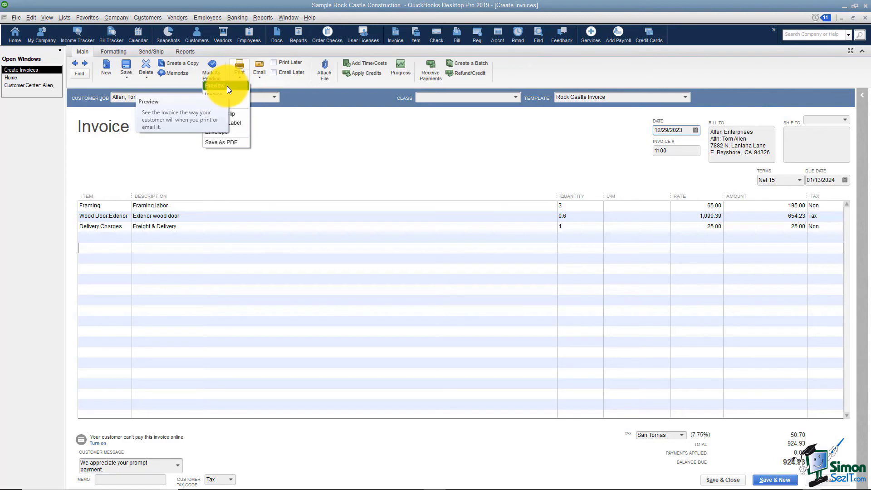
Preview invoice 1100 as printed, zoom in on the page, then close the preview.
left_click(227, 87)
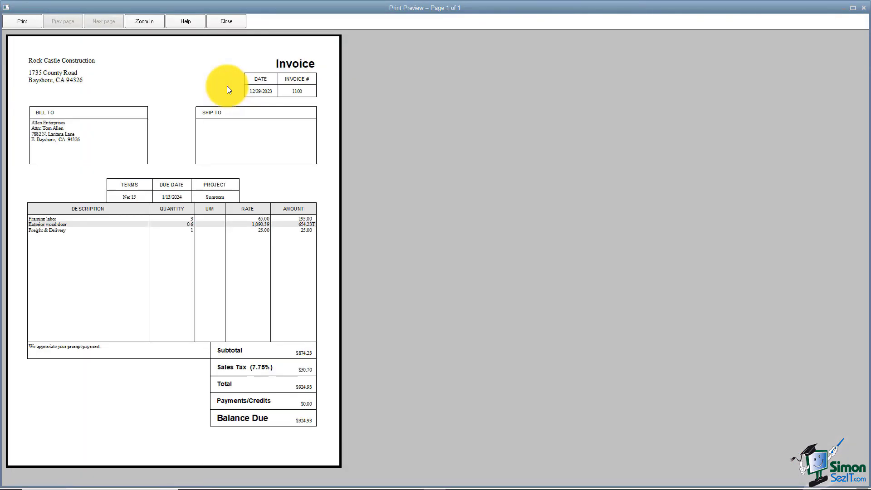
left_click(284, 65)
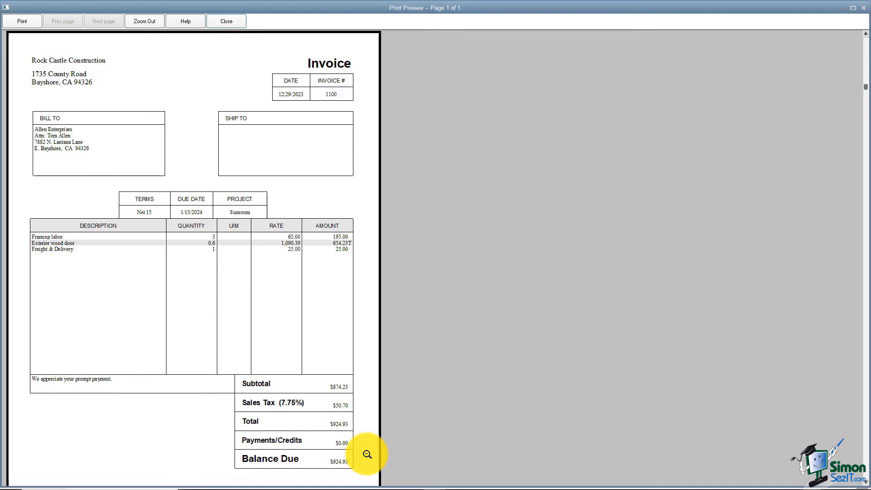
left_click(231, 22)
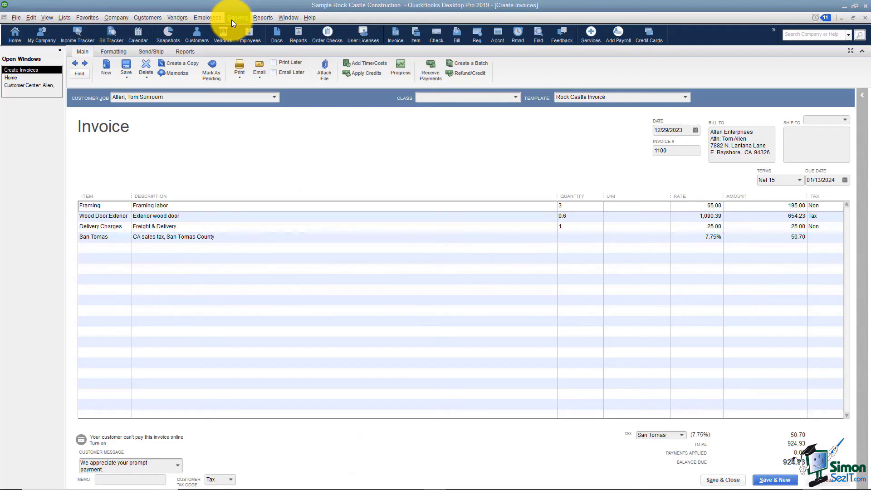
left_click(236, 78)
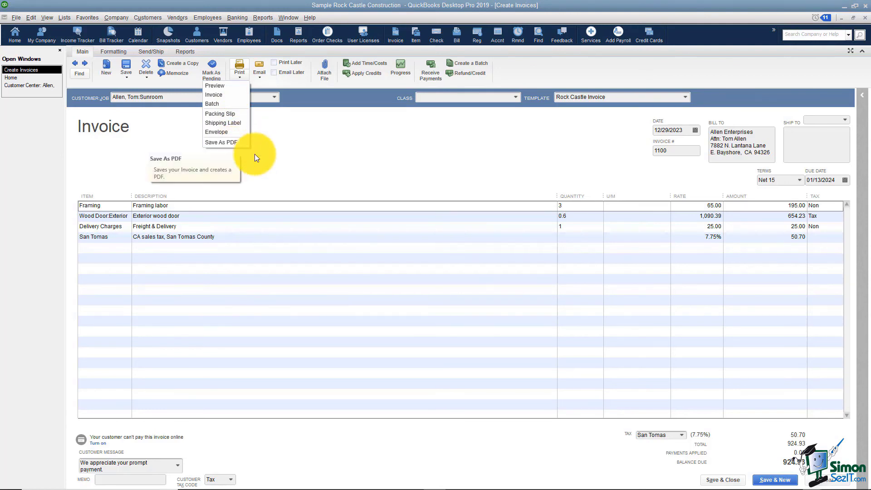
Dismiss the print options for invoice 1100 without printing it.
left_click(279, 152)
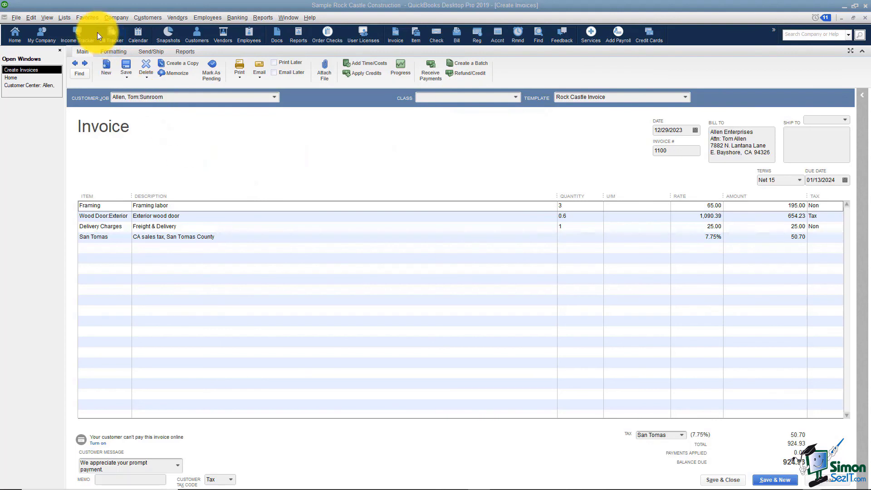
Review invoice 1100's formatting options, then move on to its Send/Ship options.
left_click(107, 50)
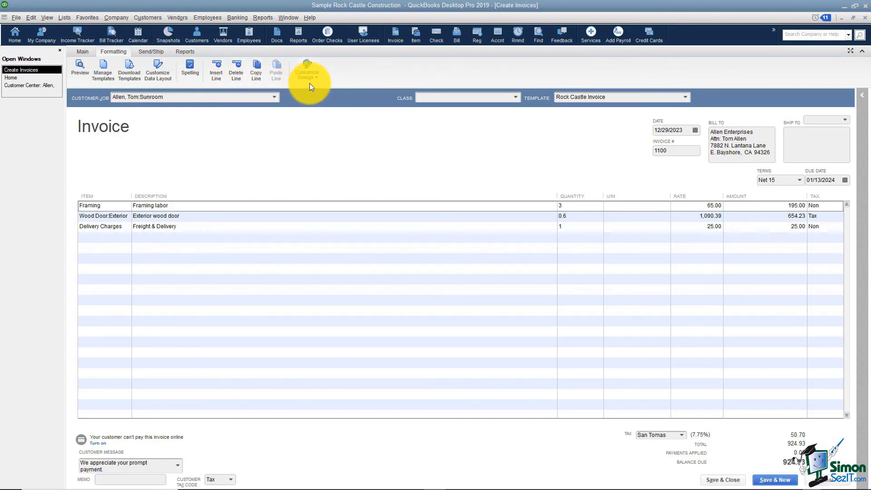
left_click(155, 52)
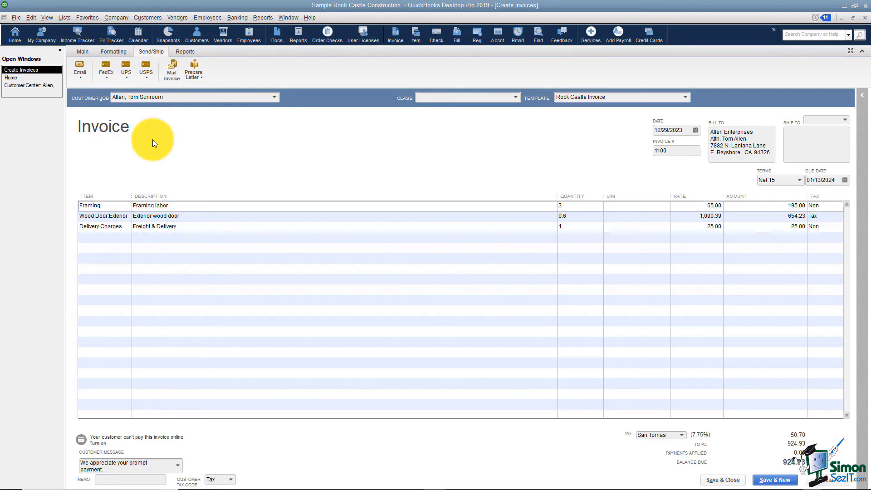
Check the FedEx shipping choices, then display the invoice's report options.
left_click(108, 77)
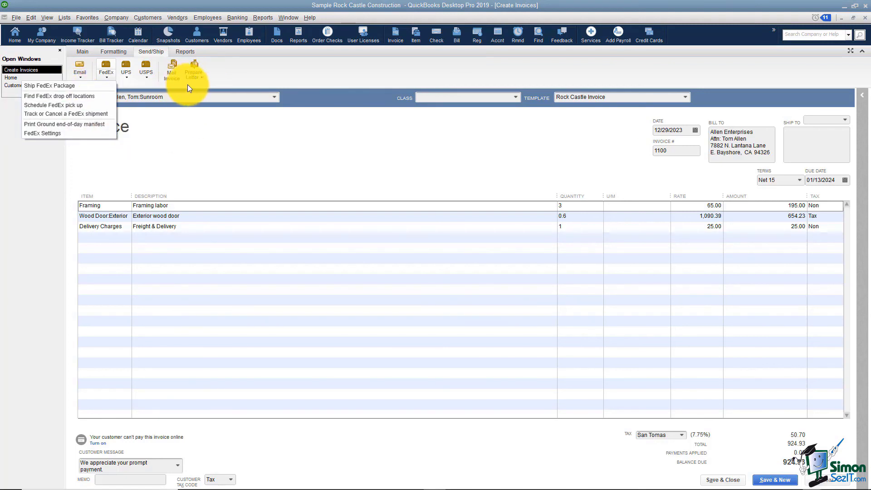
left_click(184, 52)
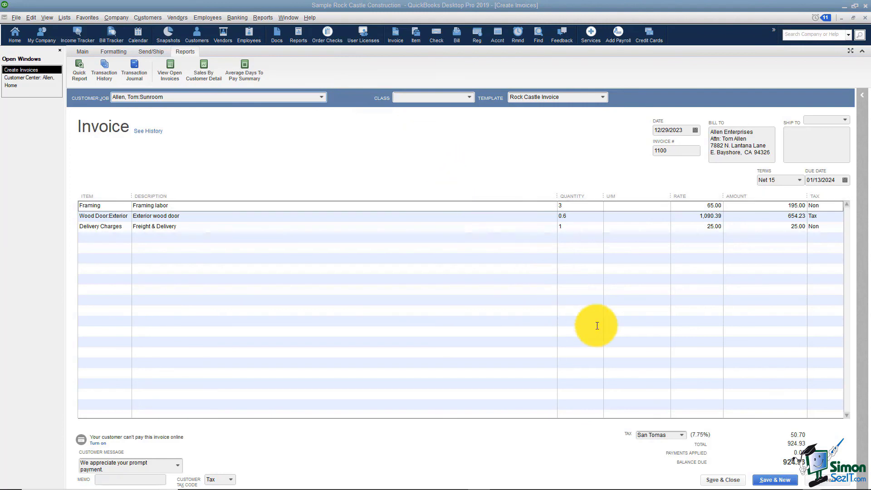
Save and close invoice 1100 and review it beside estimate 615 in Customer Center.
left_click(712, 480)
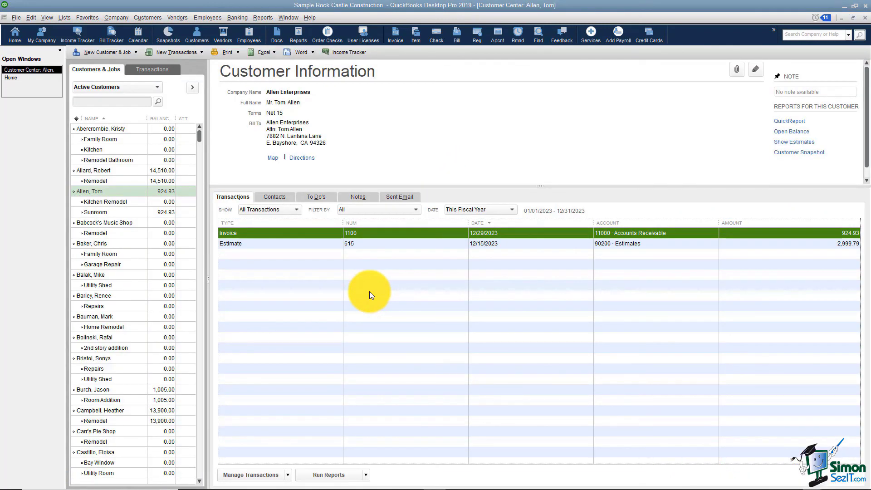
left_click(278, 243)
left_click(273, 235)
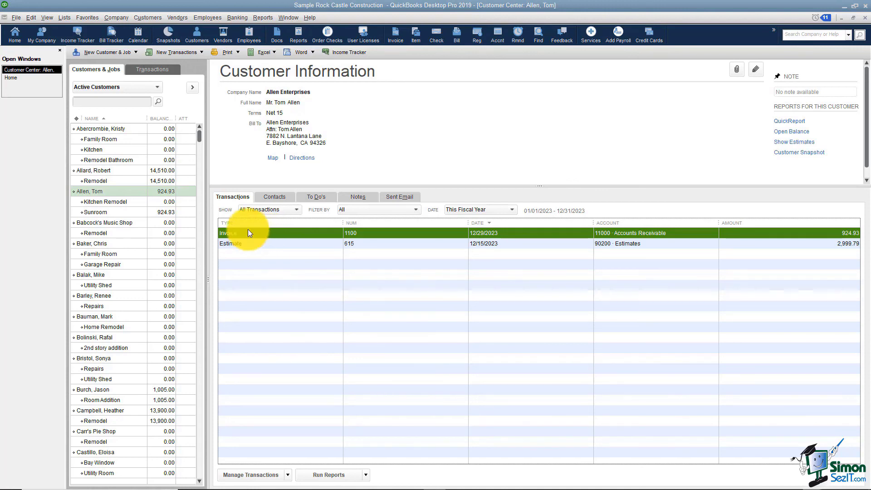
Return to the Home page from the Open Windows list.
left_click(35, 78)
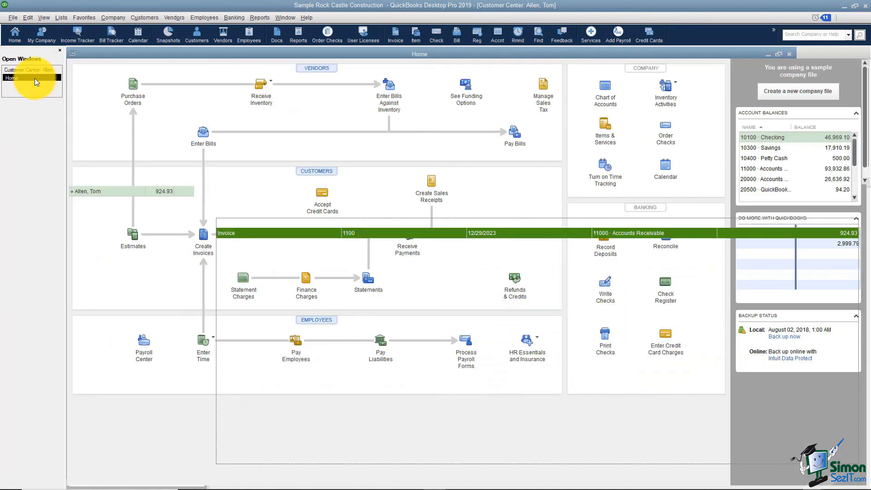
left_click(35, 78)
left_click(34, 78)
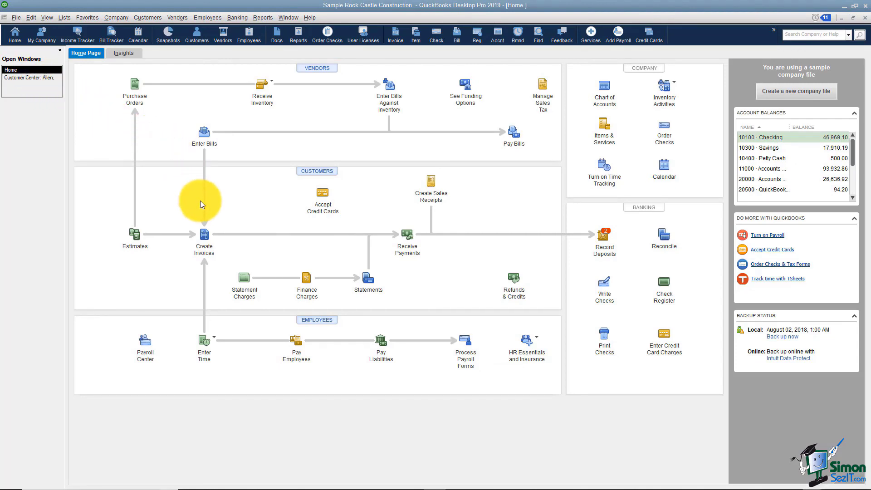
Create invoice 1101 for the customer's Sunroom job from estimate 615 (2,999.79).
left_click(205, 245)
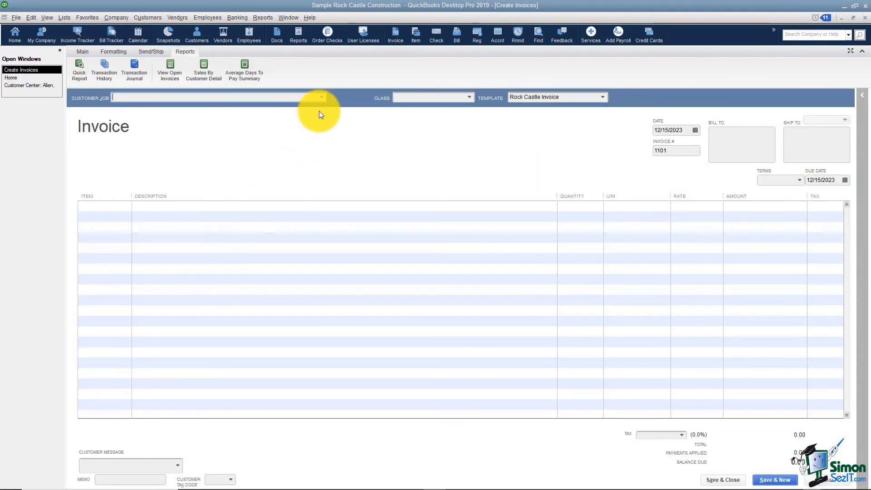
left_click(321, 97)
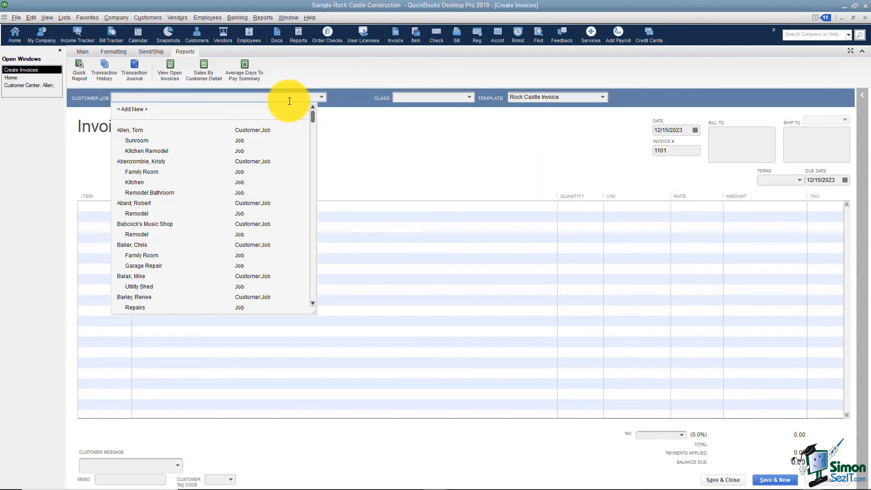
left_click(125, 141)
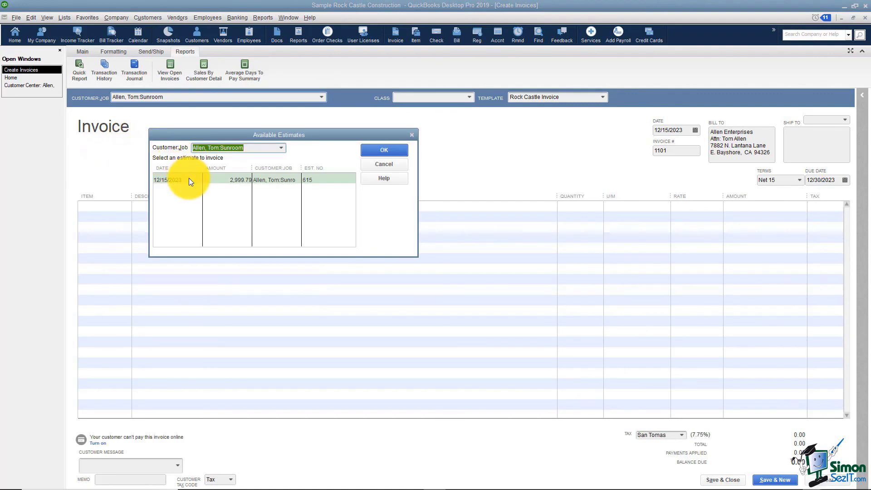
left_click(189, 180)
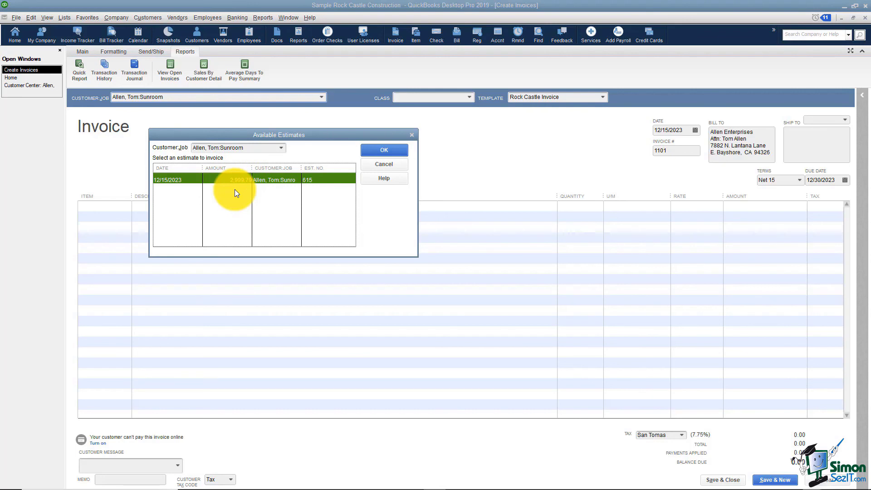
left_click(369, 152)
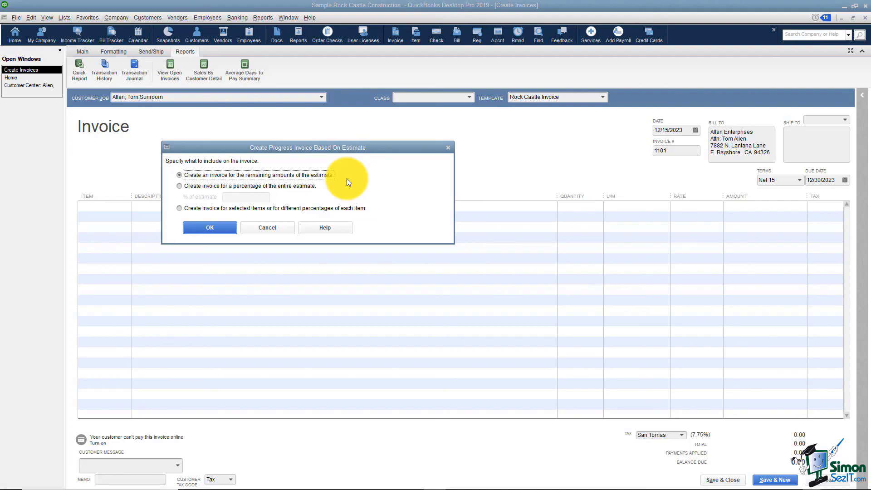
Invoice estimate 615's remaining amounts: Framing 7 and Wood Door 1.4, totalling 2,099.86.
left_click(180, 186)
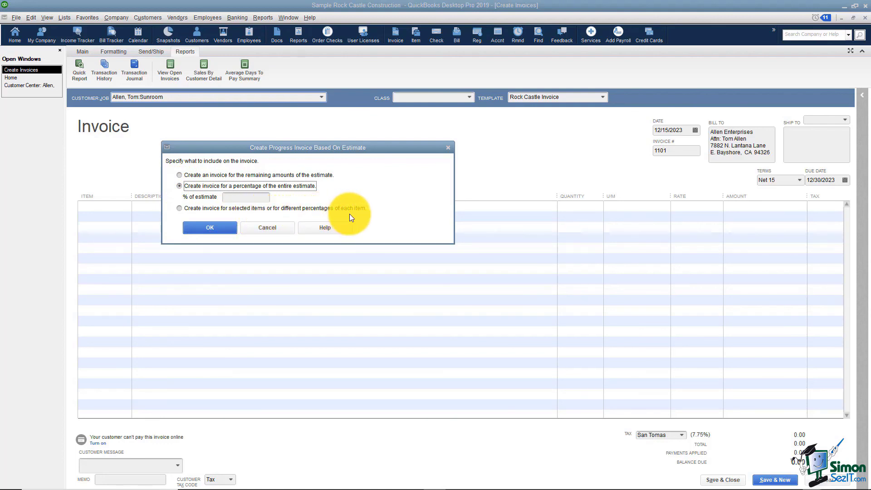
left_click(179, 174)
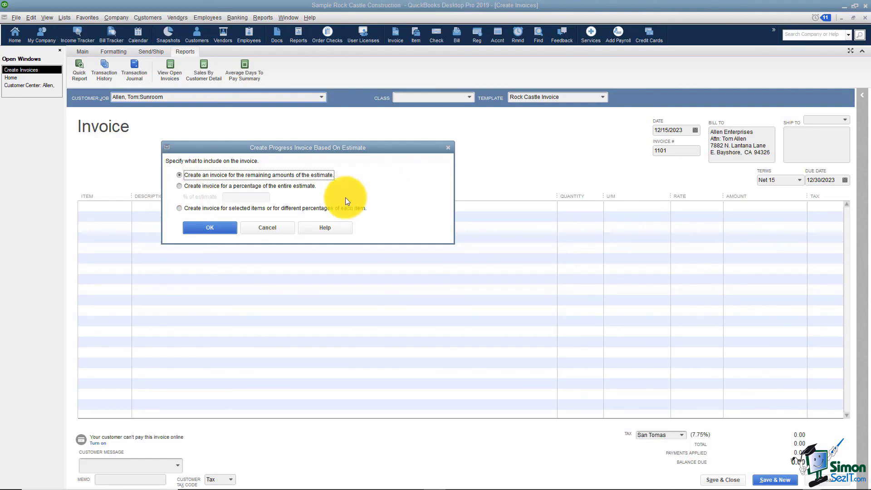
left_click(211, 229)
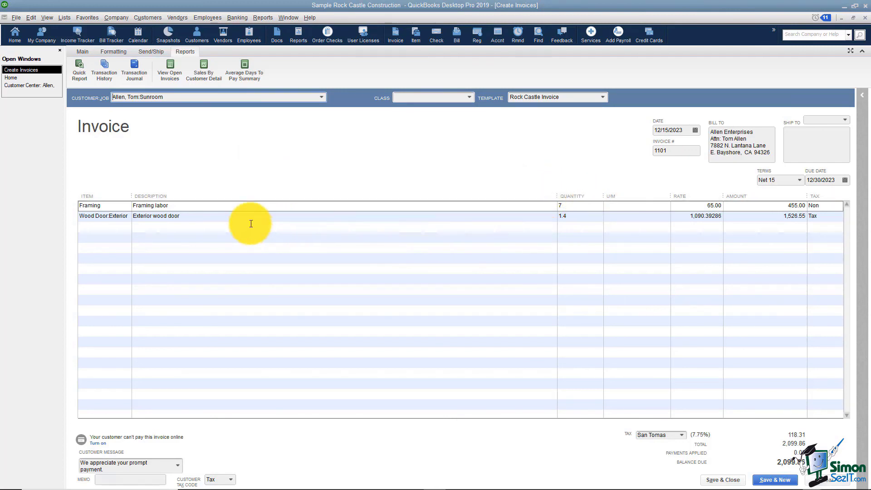
Add a Delivery Charges line, quantity 1 at 25.00, bringing invoice 1101 to 2,124.86.
left_click(123, 227)
type("Del")
key("Tab")
key("Tab")
type("1")
key("Tab")
type("25")
key("Tab")
key("Tab")
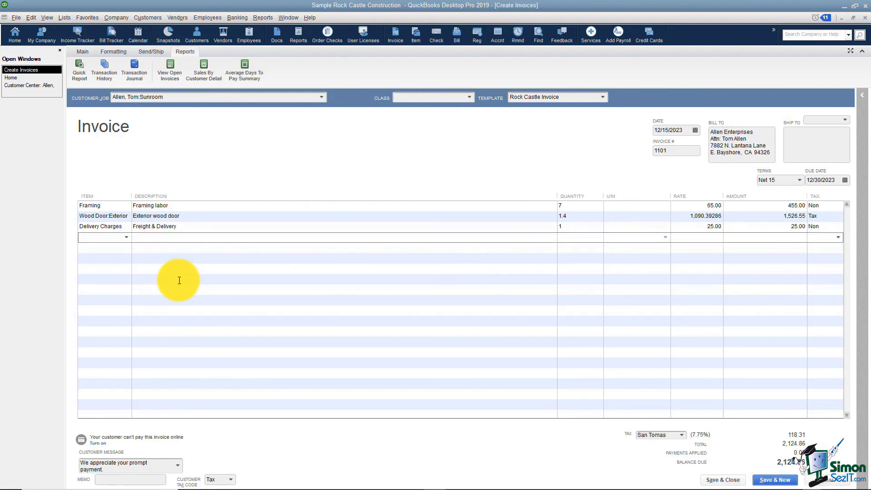
left_click(83, 52)
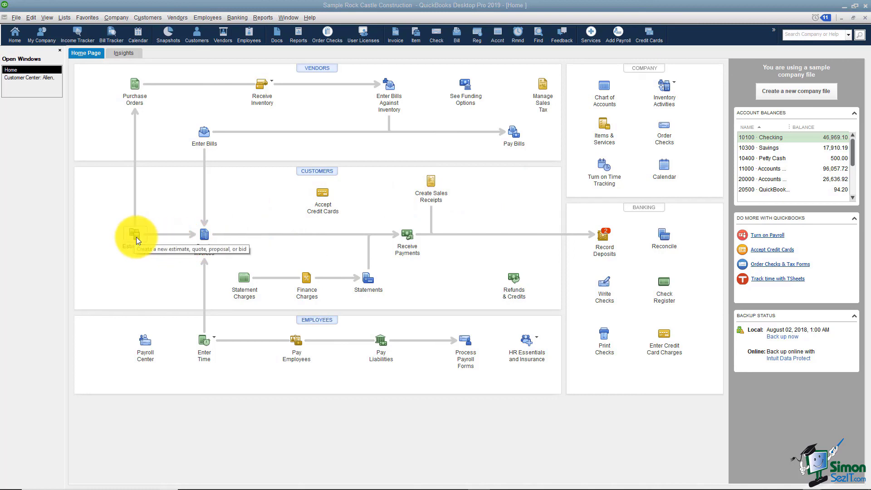
Start a new invoice 1102 for the customer's Sunroom job and begin its first line.
left_click(204, 240)
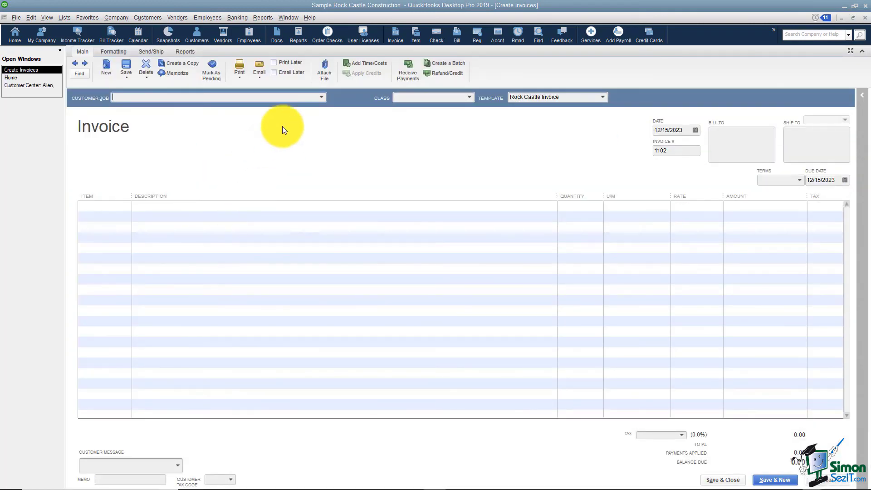
left_click(321, 98)
left_click(153, 141)
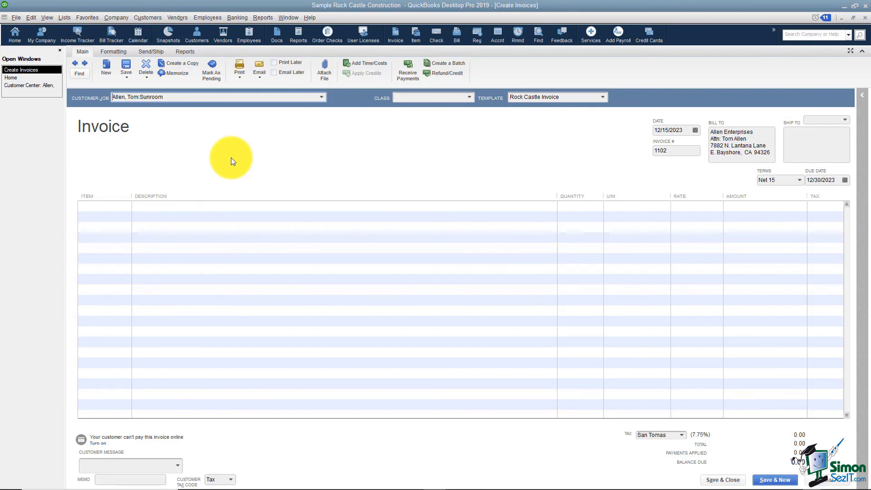
left_click(129, 207)
Add a Blueprints line with quantity 2 at a 500.00 rate.
left_click(127, 206)
left_click(116, 249)
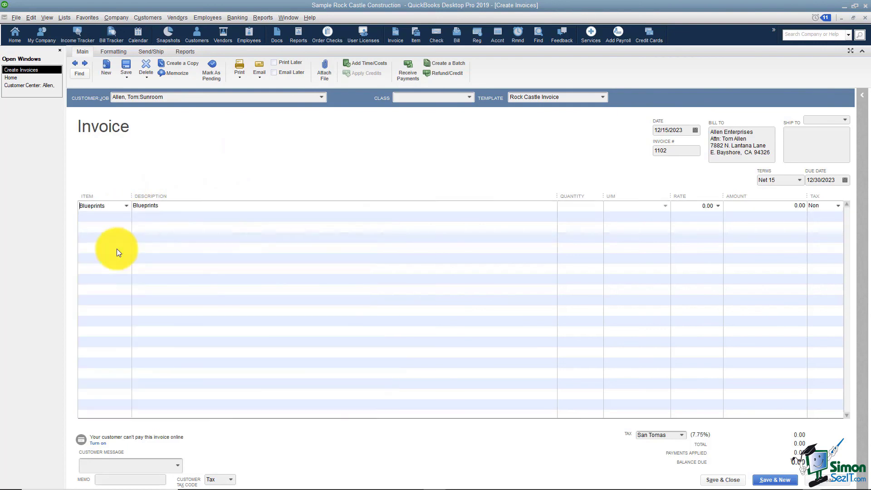
left_click(575, 208)
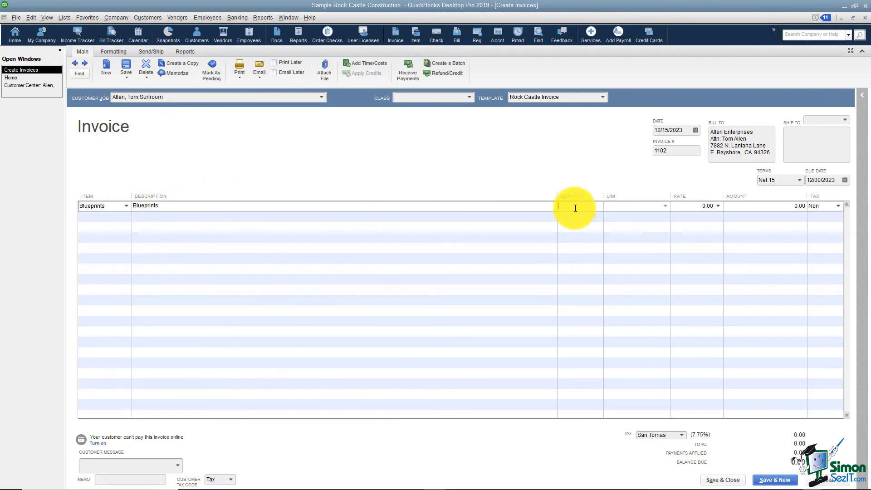
key("Tab")
type("500")
key("Tab")
key("Tab")
key("Tab")
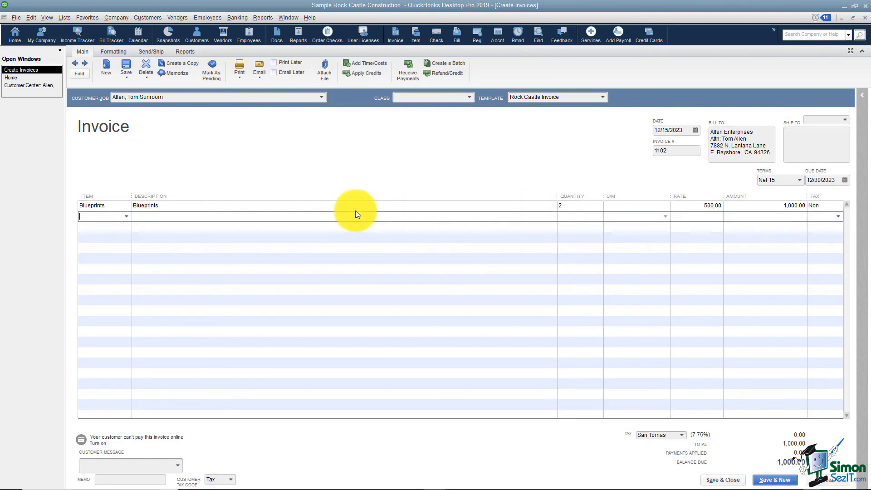
Add a Blueprint changes line with quantity 1 at a 50.00 rate.
type("Bad debt")
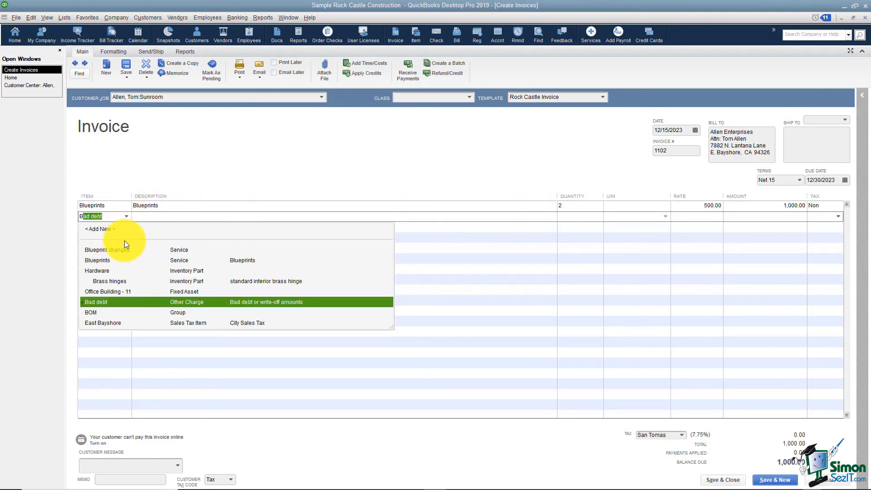
left_click(114, 250)
left_click(199, 221)
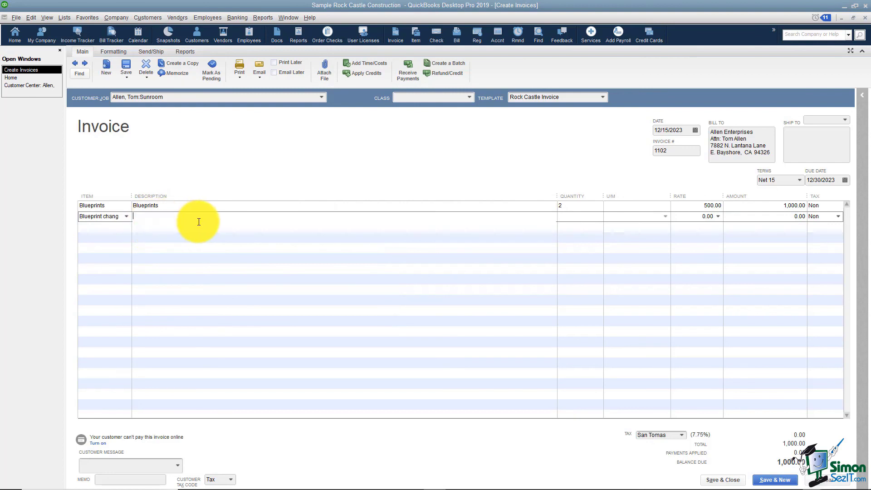
key("Tab")
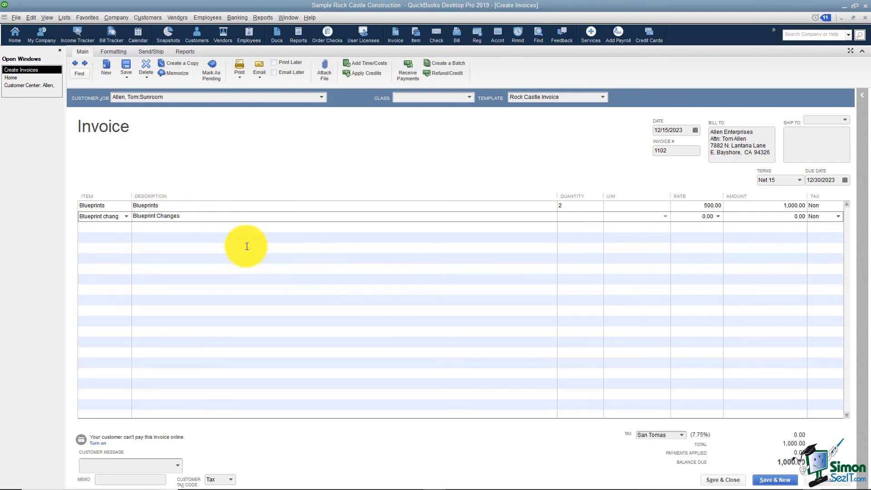
key("Tab")
type("50")
key("Tab")
key("Tab")
key("Tab")
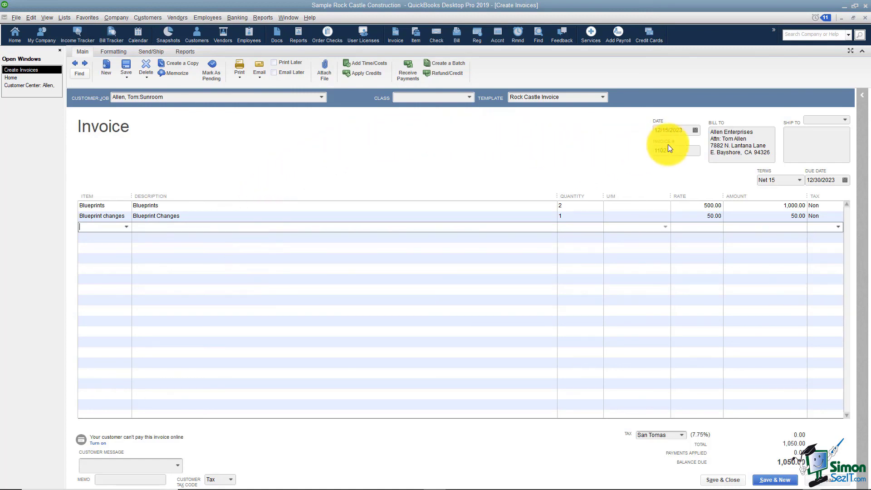
Date invoice 1102 12/28/2023, add the 'It's been a pleasure working with you!' message, and save it.
left_click(695, 131)
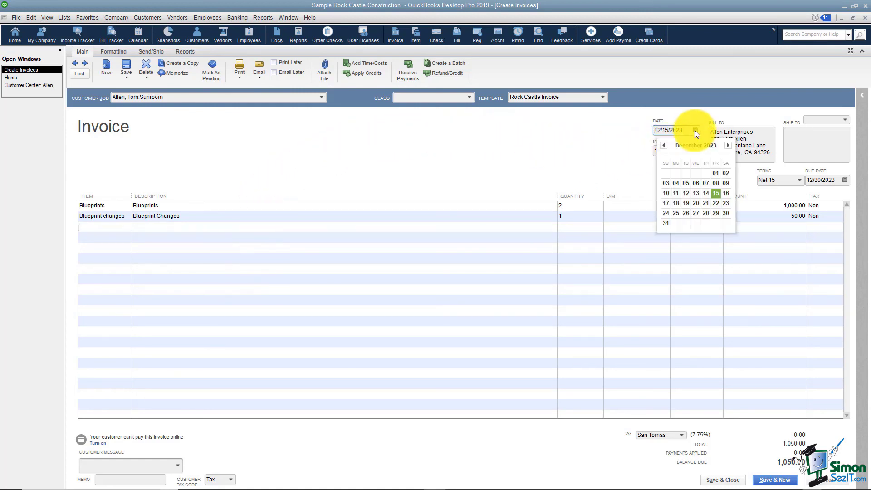
left_click(706, 214)
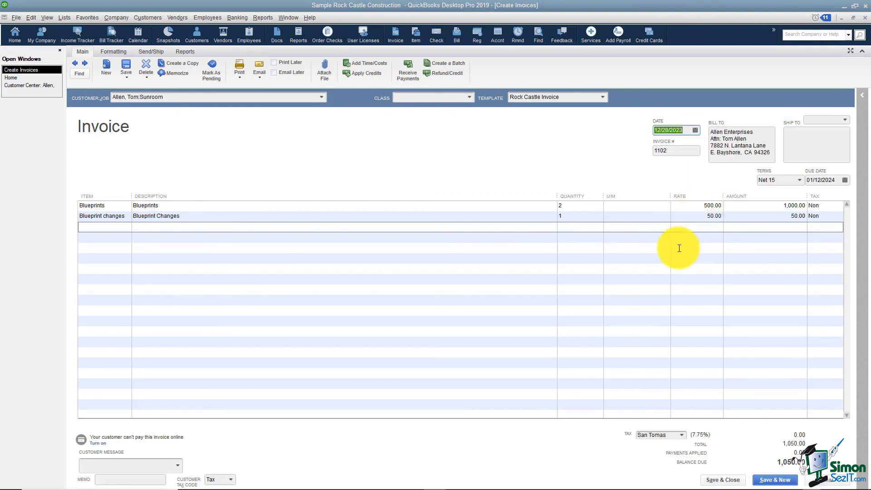
left_click(178, 466)
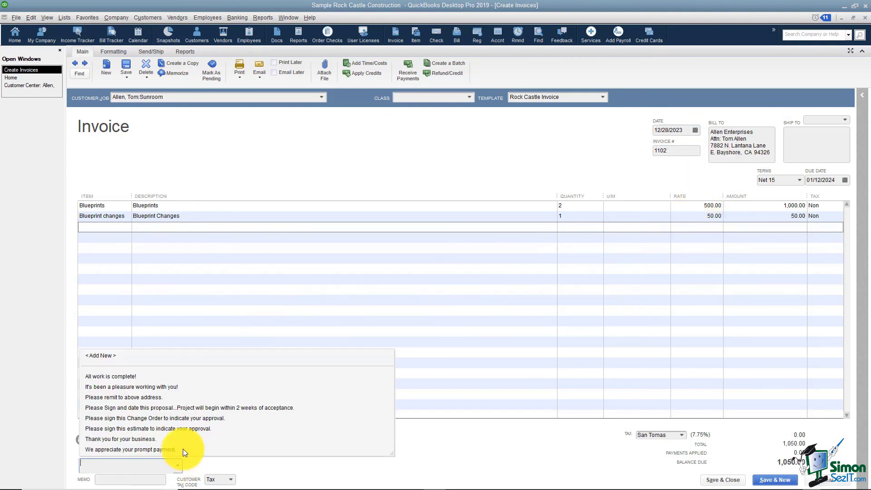
left_click(186, 386)
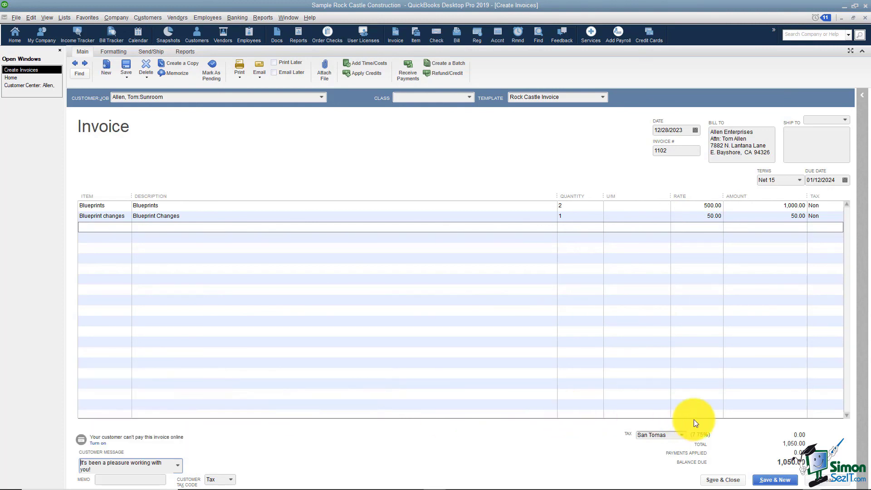
left_click(724, 480)
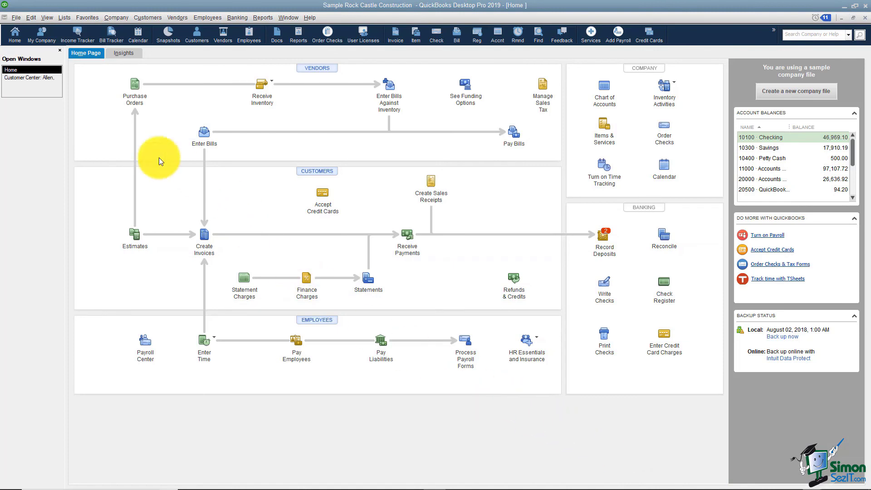
Switch to the customer's Customer Center and select estimate 615 among invoices 1100–1102.
left_click(32, 77)
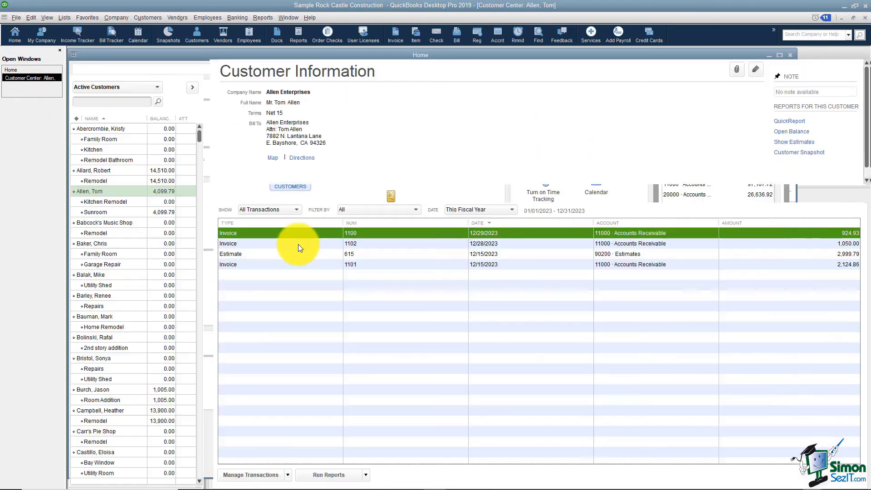
left_click(242, 254)
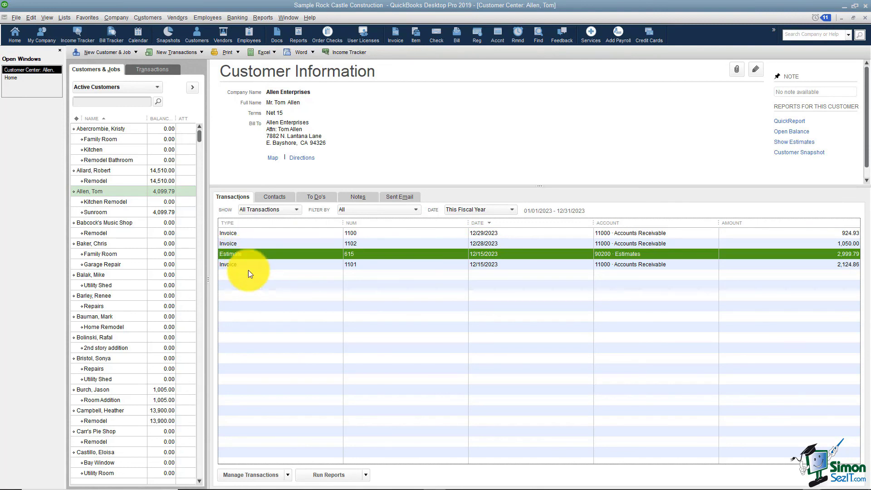